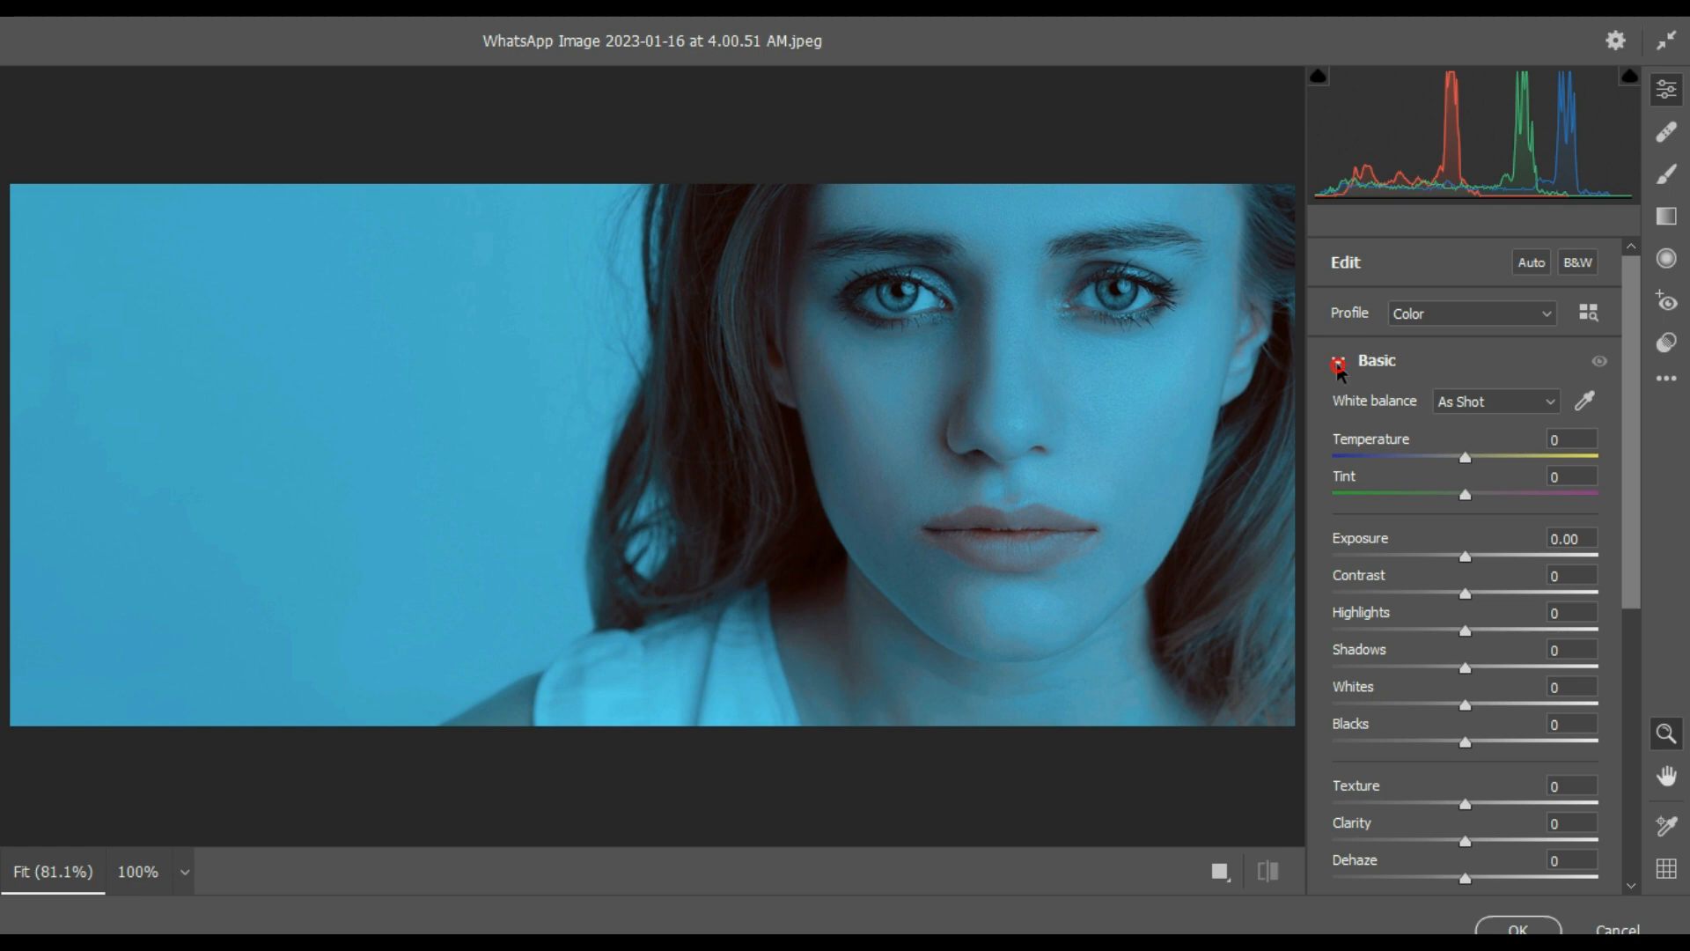
Correct the portrait's blue cast by sampling the whole image with the White Balance tool, giving temperature +45 and tint +52, and apply it.
left_click(1338, 363)
left_click(1338, 363)
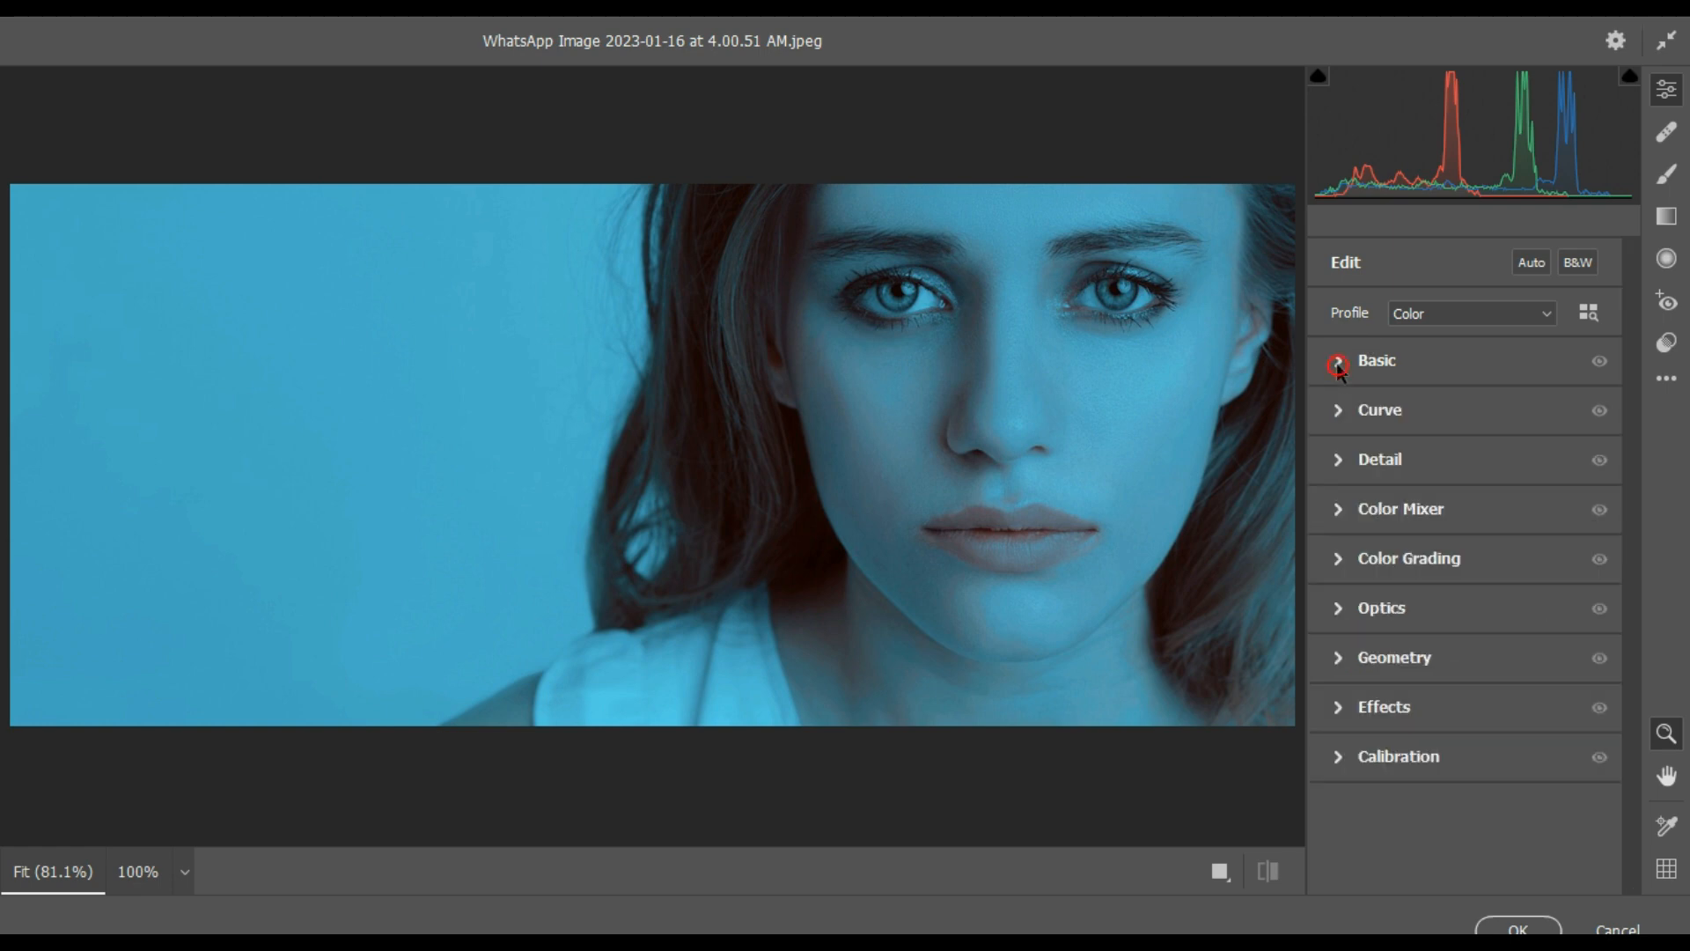
left_click(1588, 306)
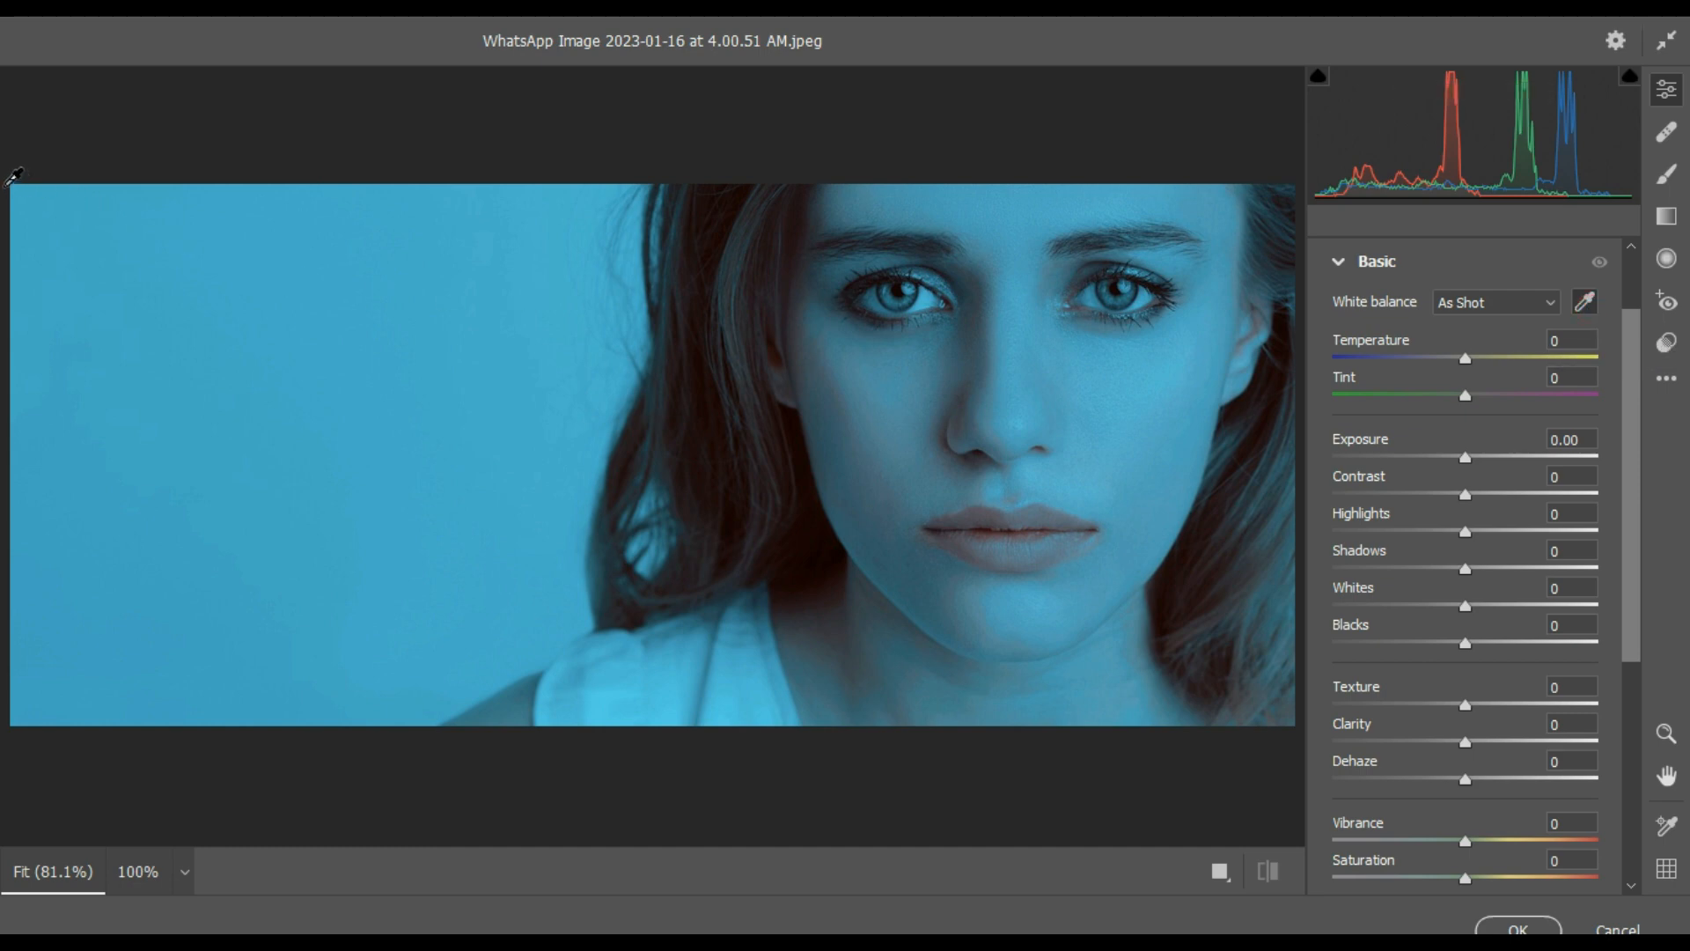
left_click_drag(11, 185, 1246, 722)
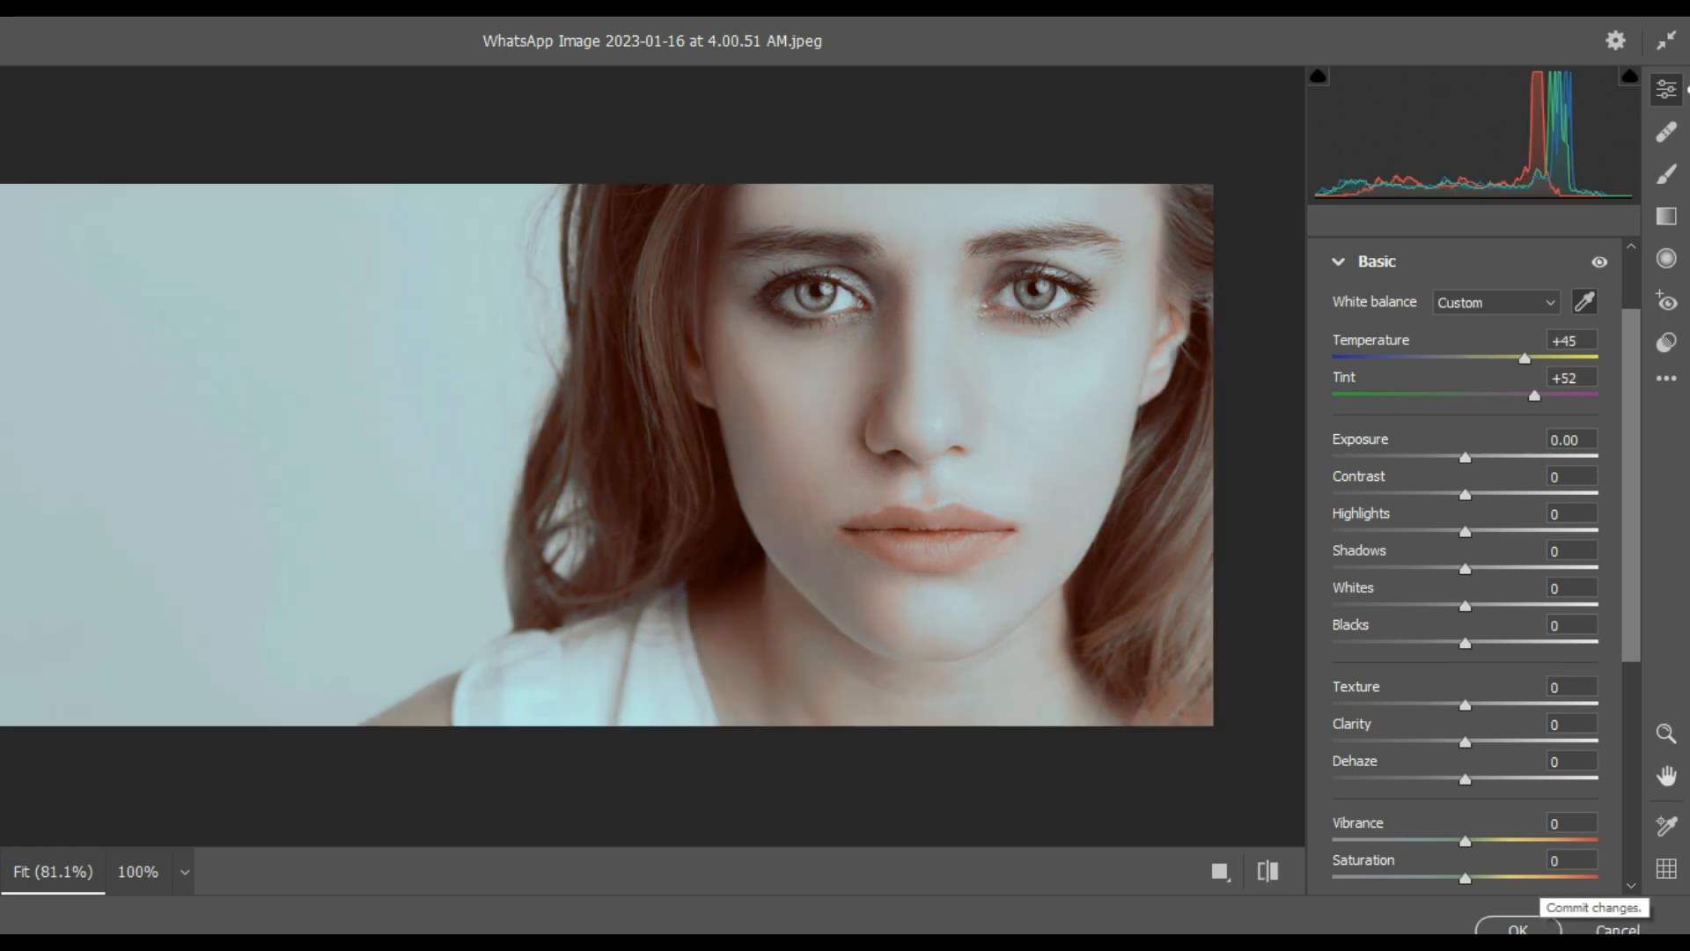
left_click(1541, 928)
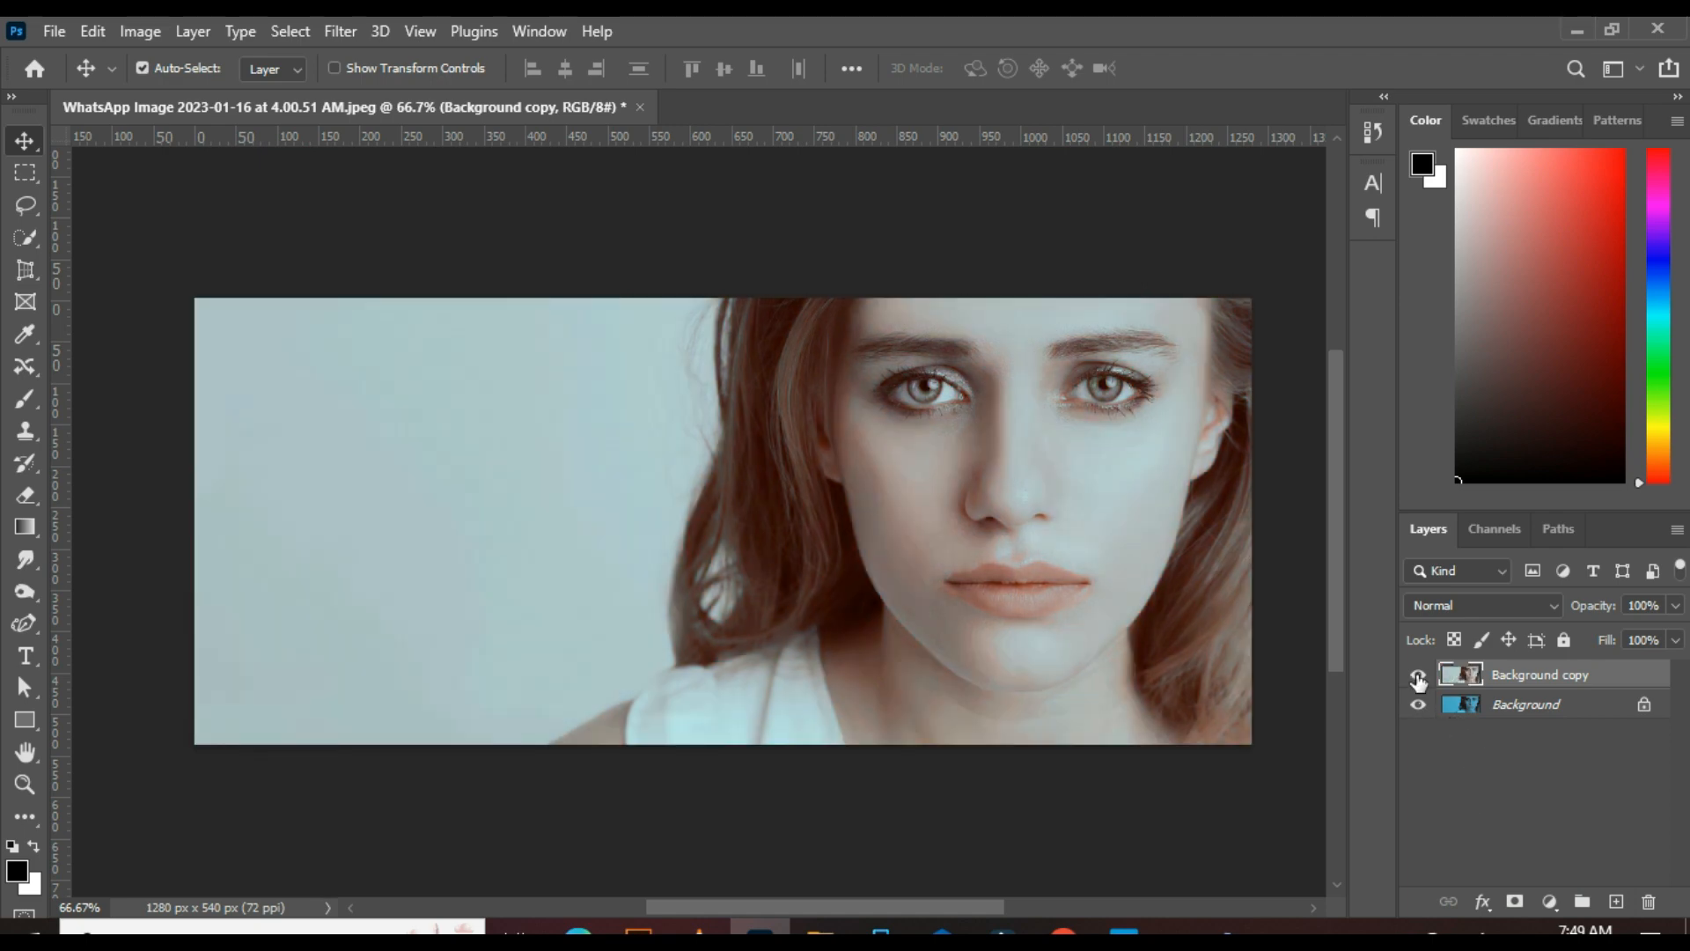
Compare the corrected Background copy with the original at 100% by toggling the copy's visibility.
left_click(1419, 678)
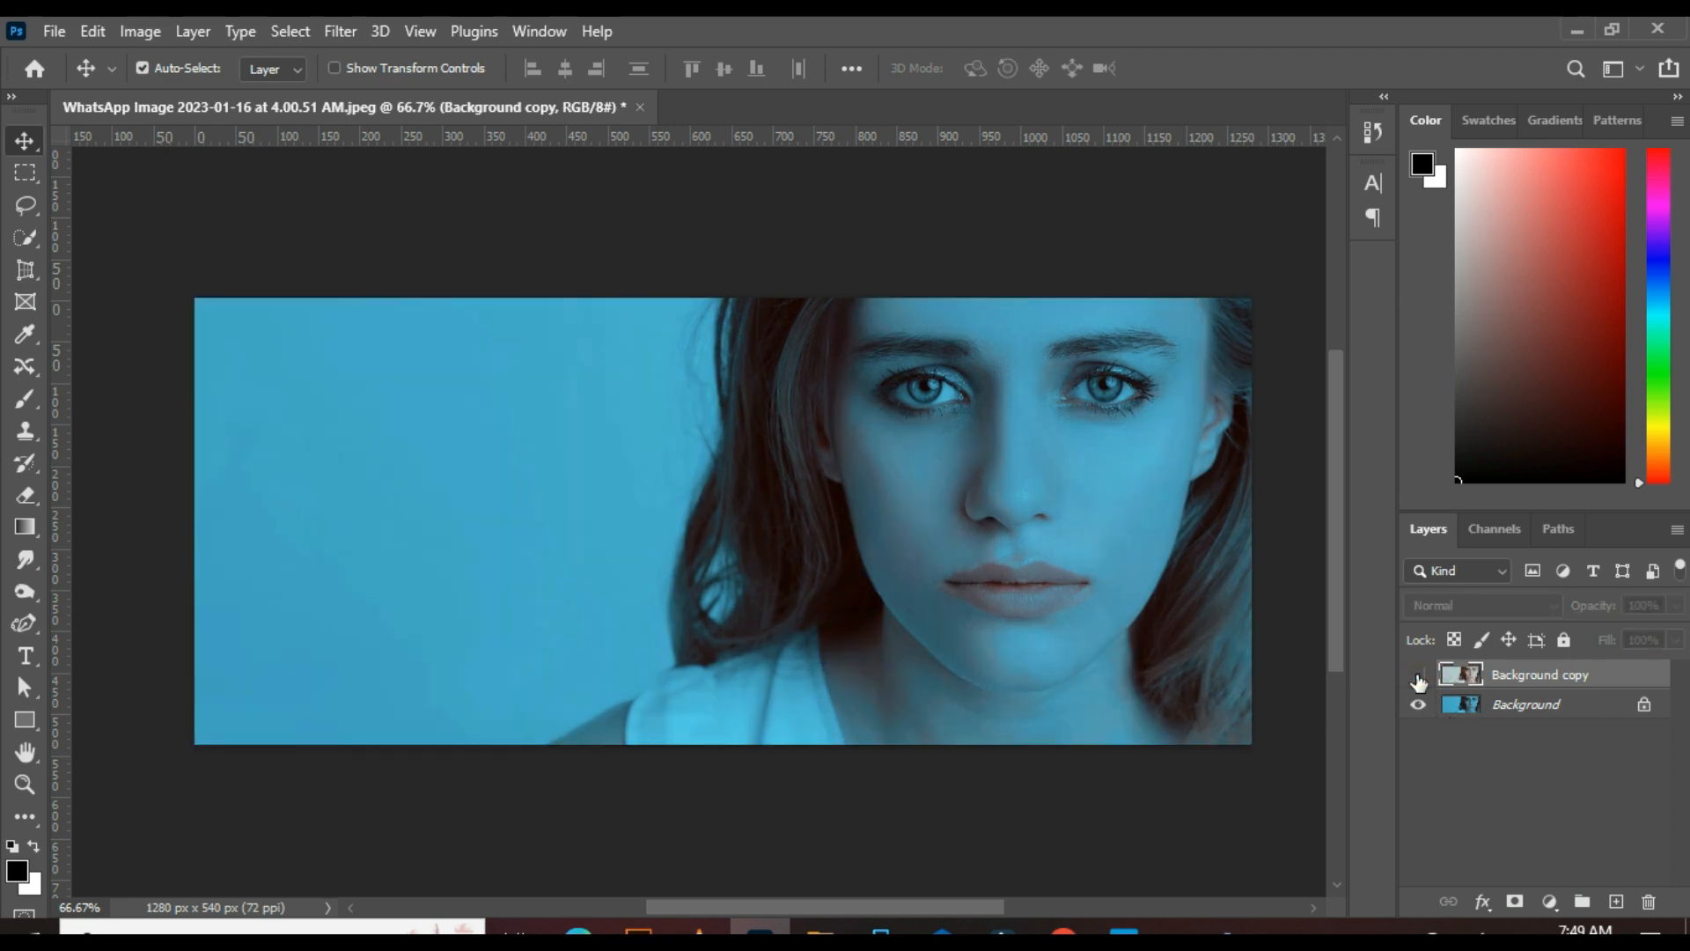
left_click(1419, 678)
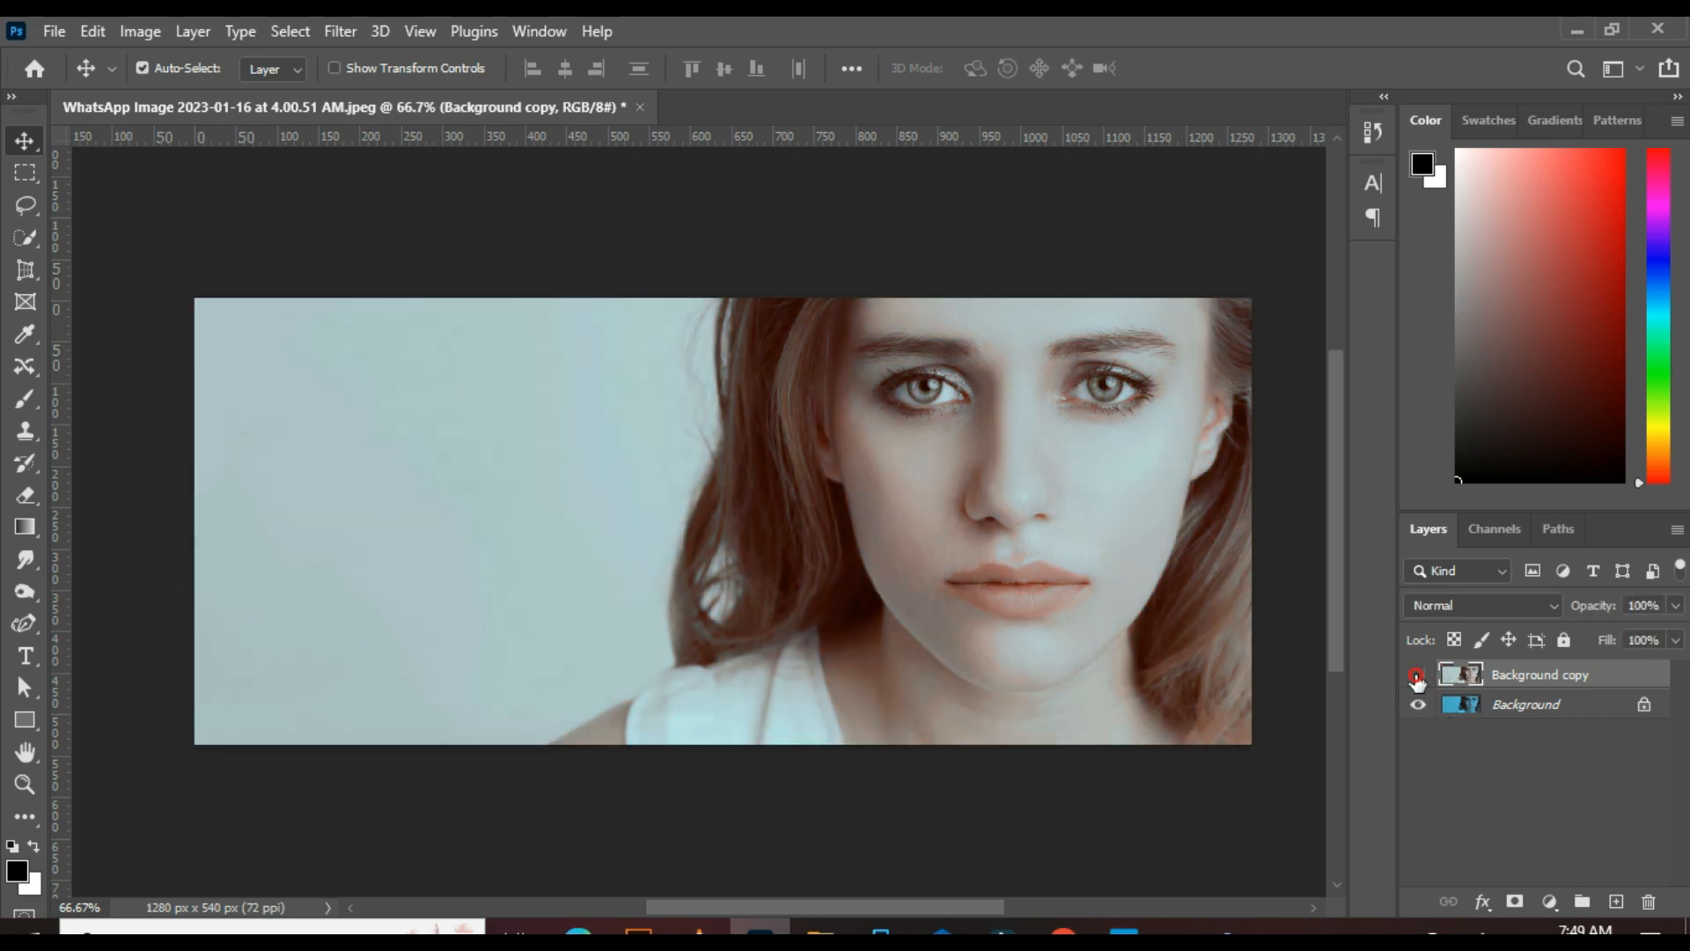
left_click(1419, 677)
key("ctrl+plus")
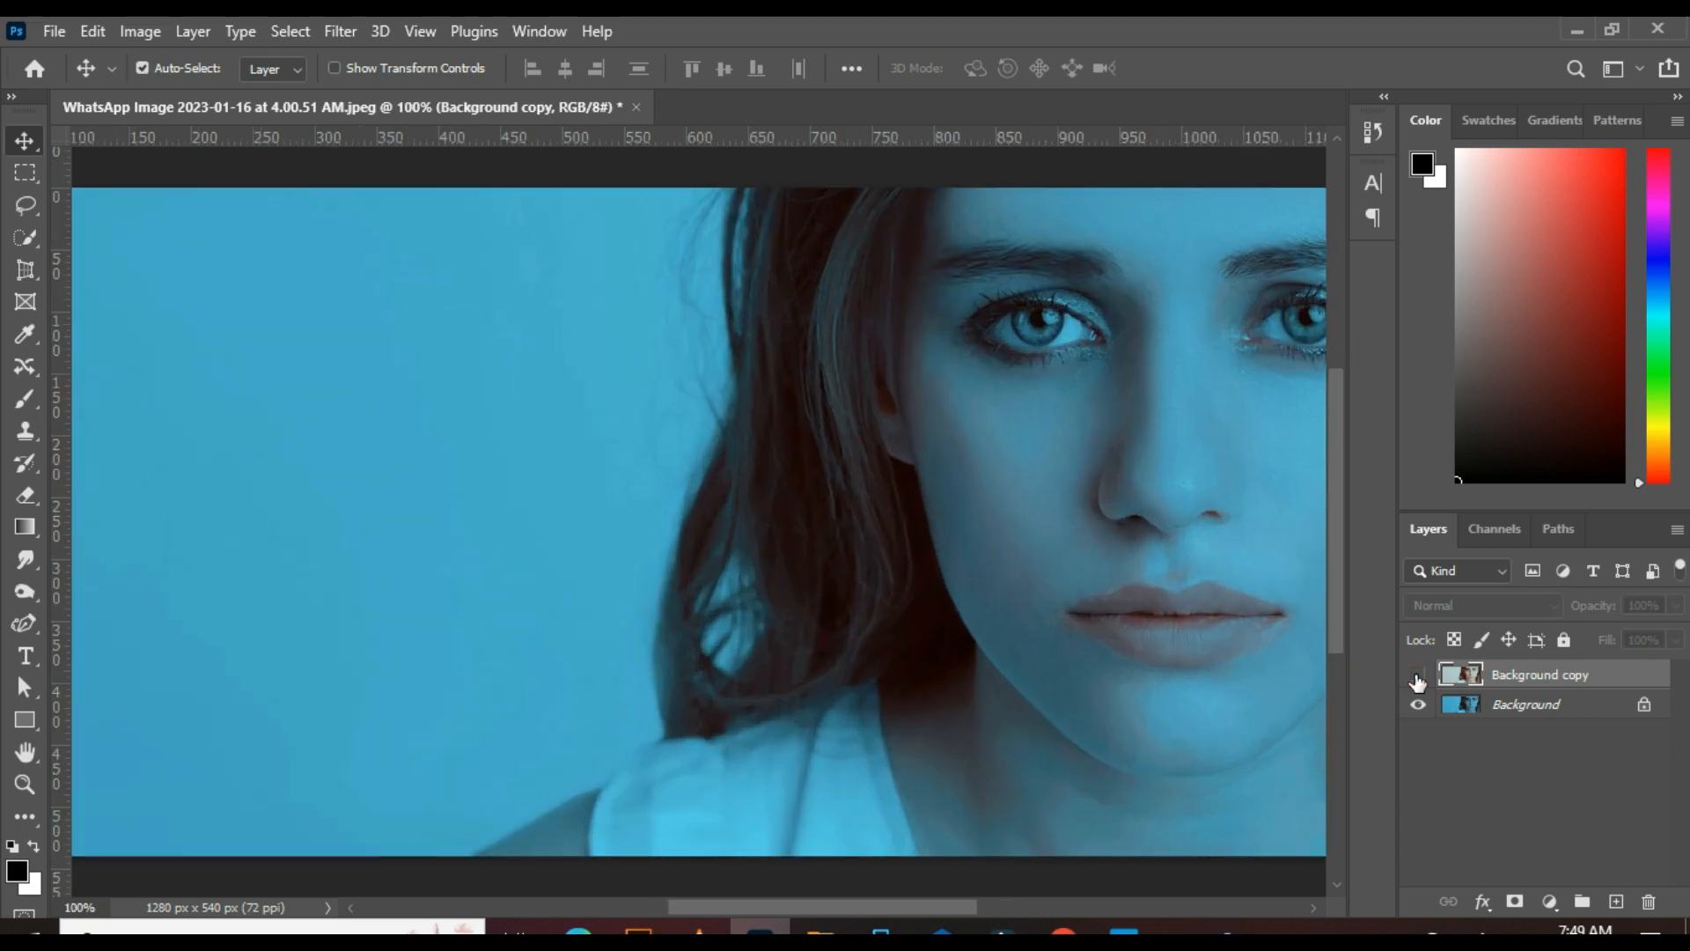
left_click_drag(914, 898, 977, 911)
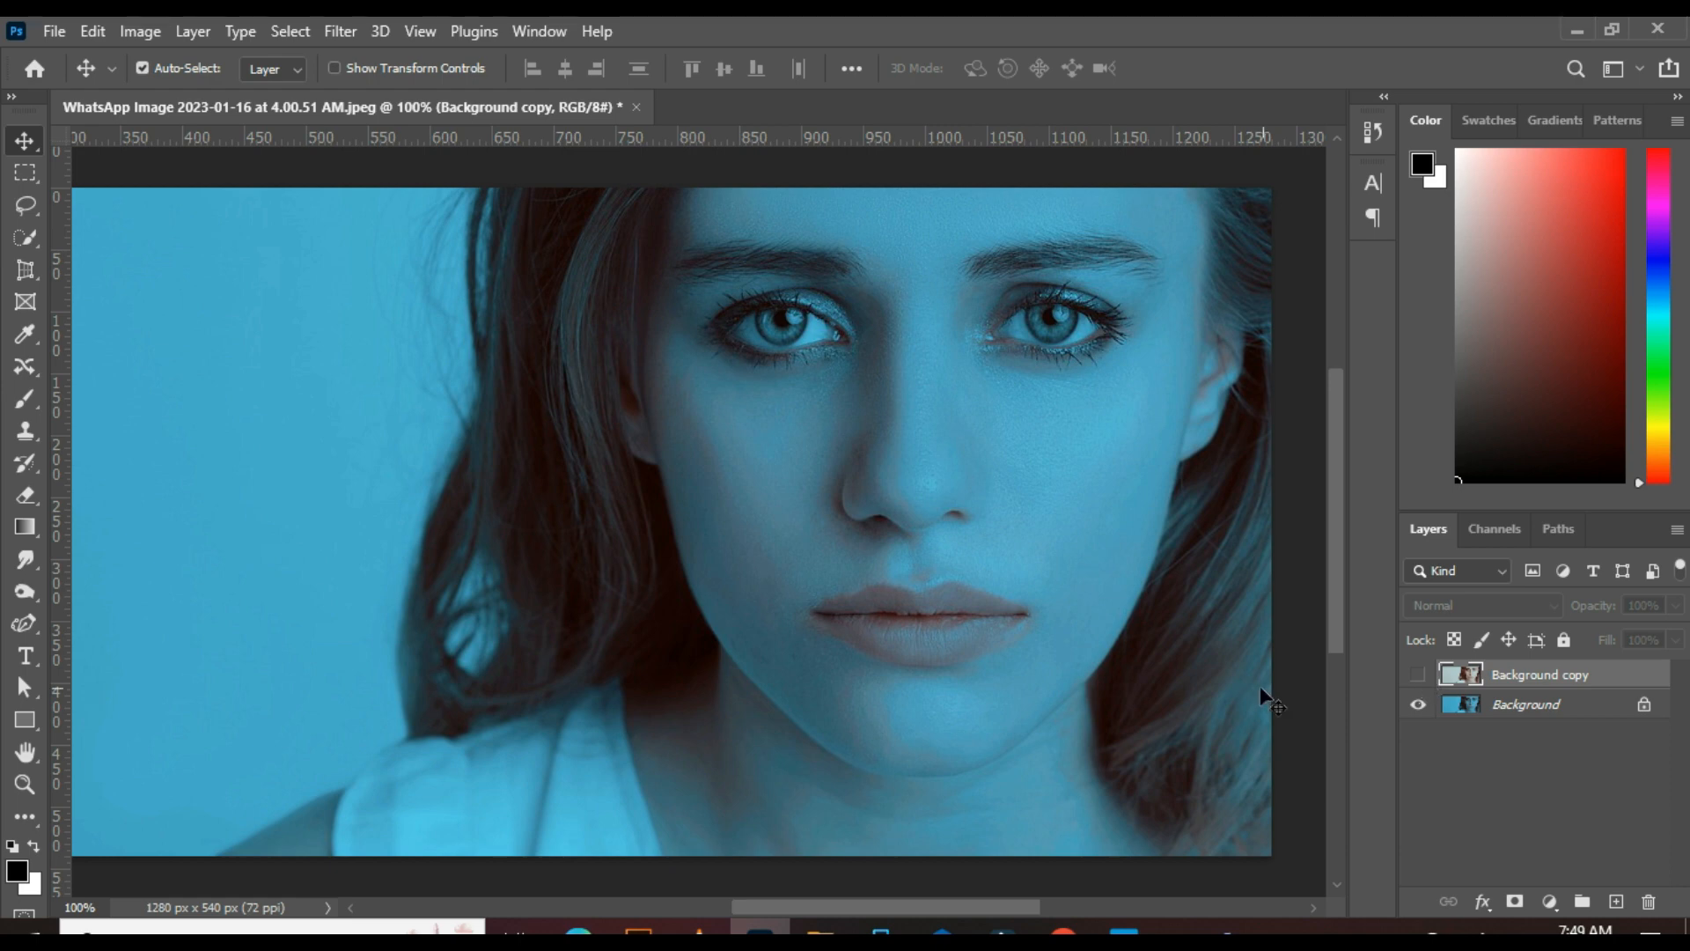
scroll(1259, 685, "up", 2)
scroll(1285, 666, "down", 2)
left_click(1420, 675)
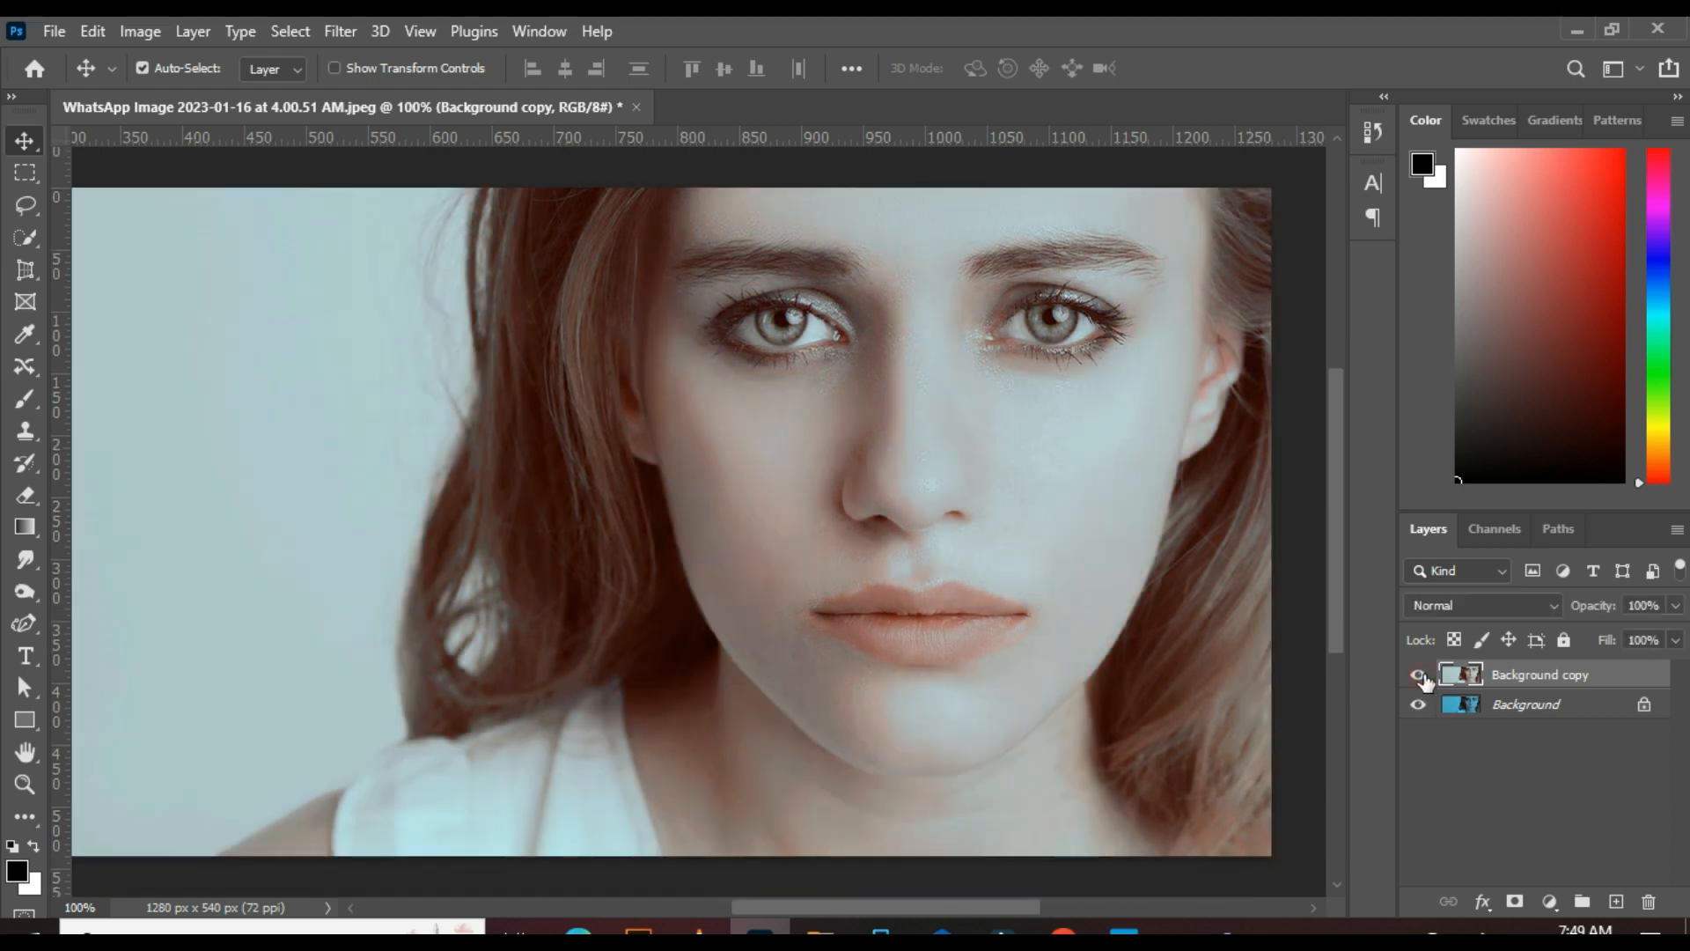
left_click(1423, 675)
left_click(1422, 675)
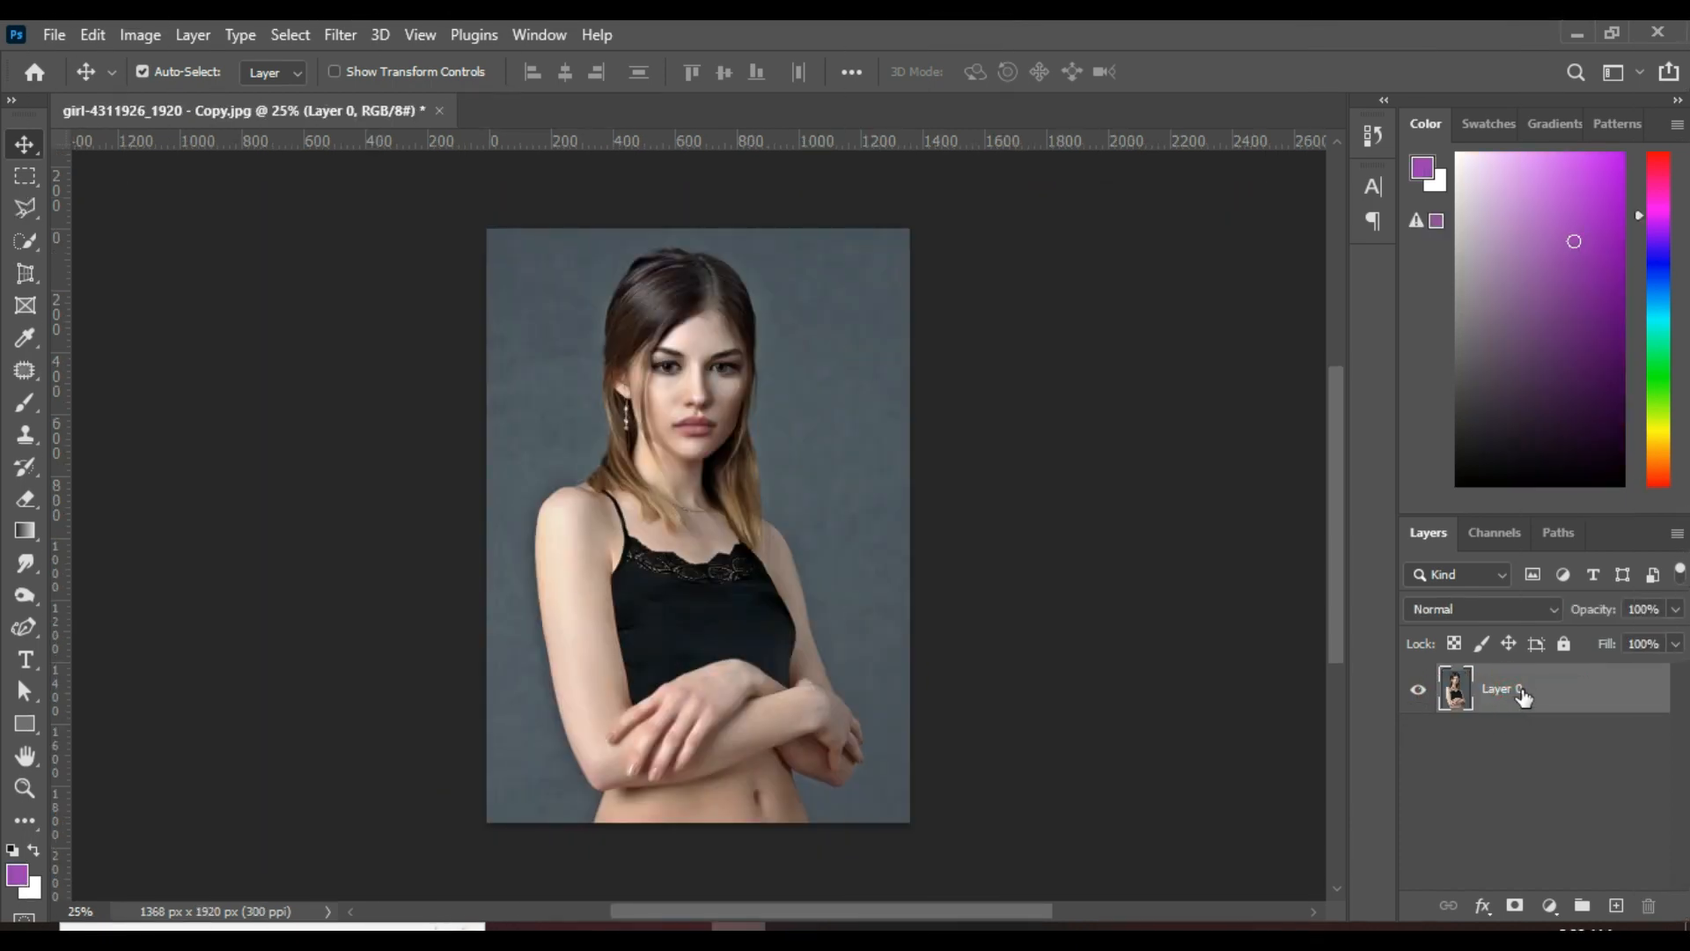
Duplicate Layer 0 of the girl photo and add a Black & White adjustment layer with default settings above the copy.
left_click_drag(1521, 694, 1616, 906)
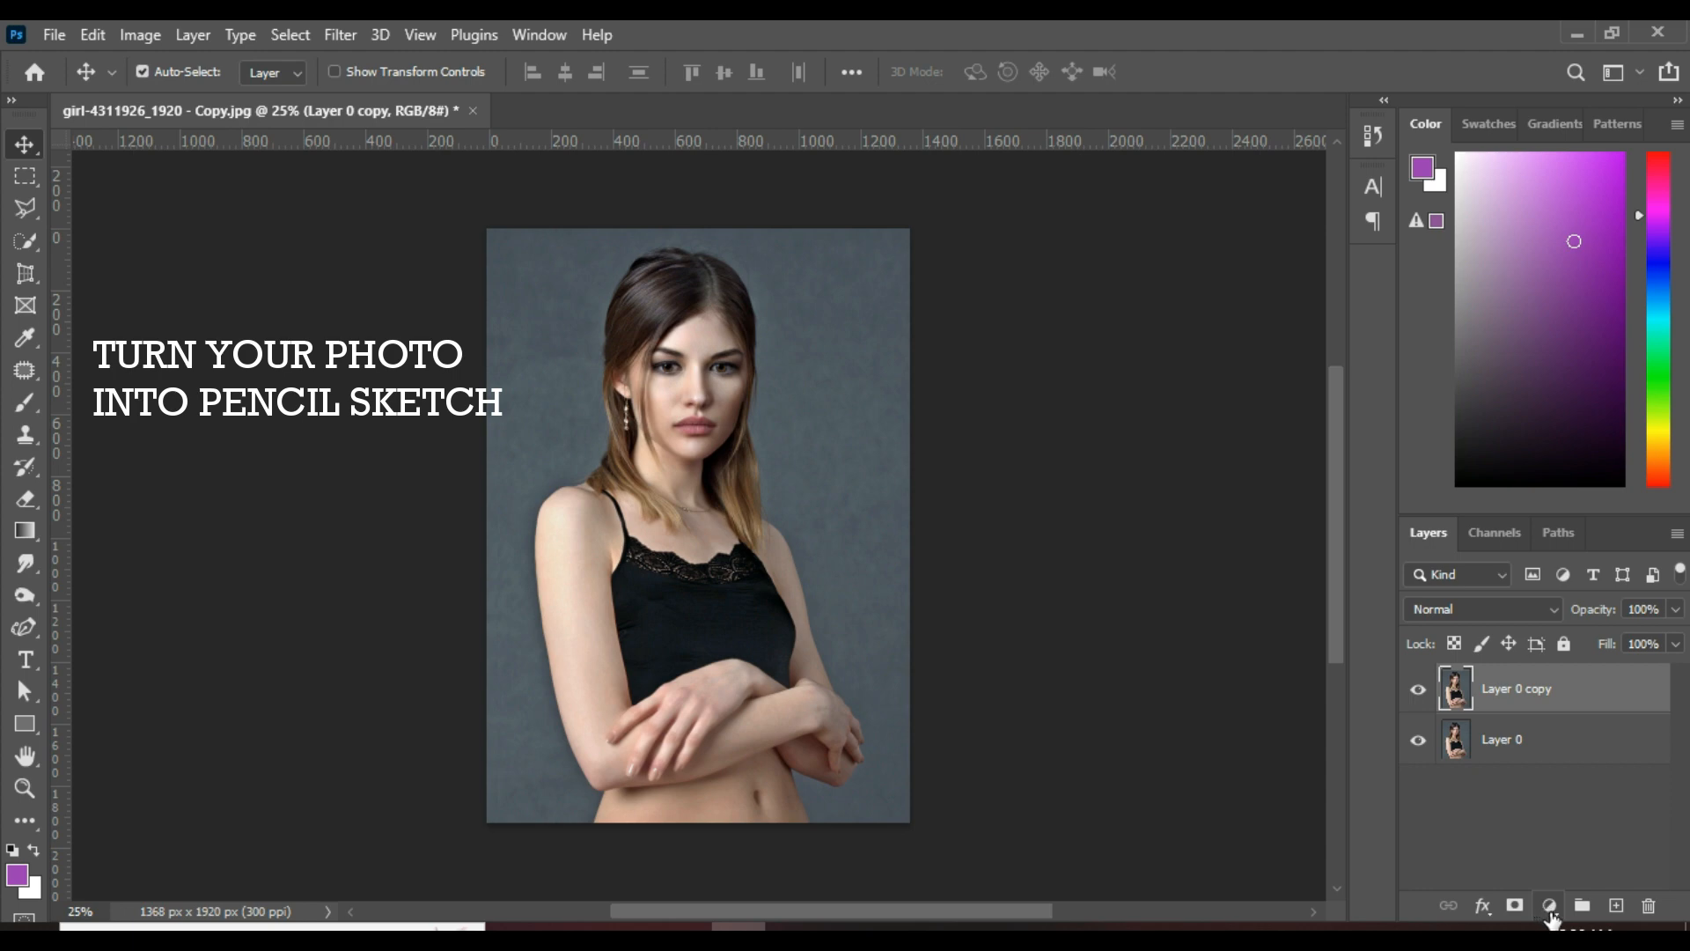
left_click(1551, 909)
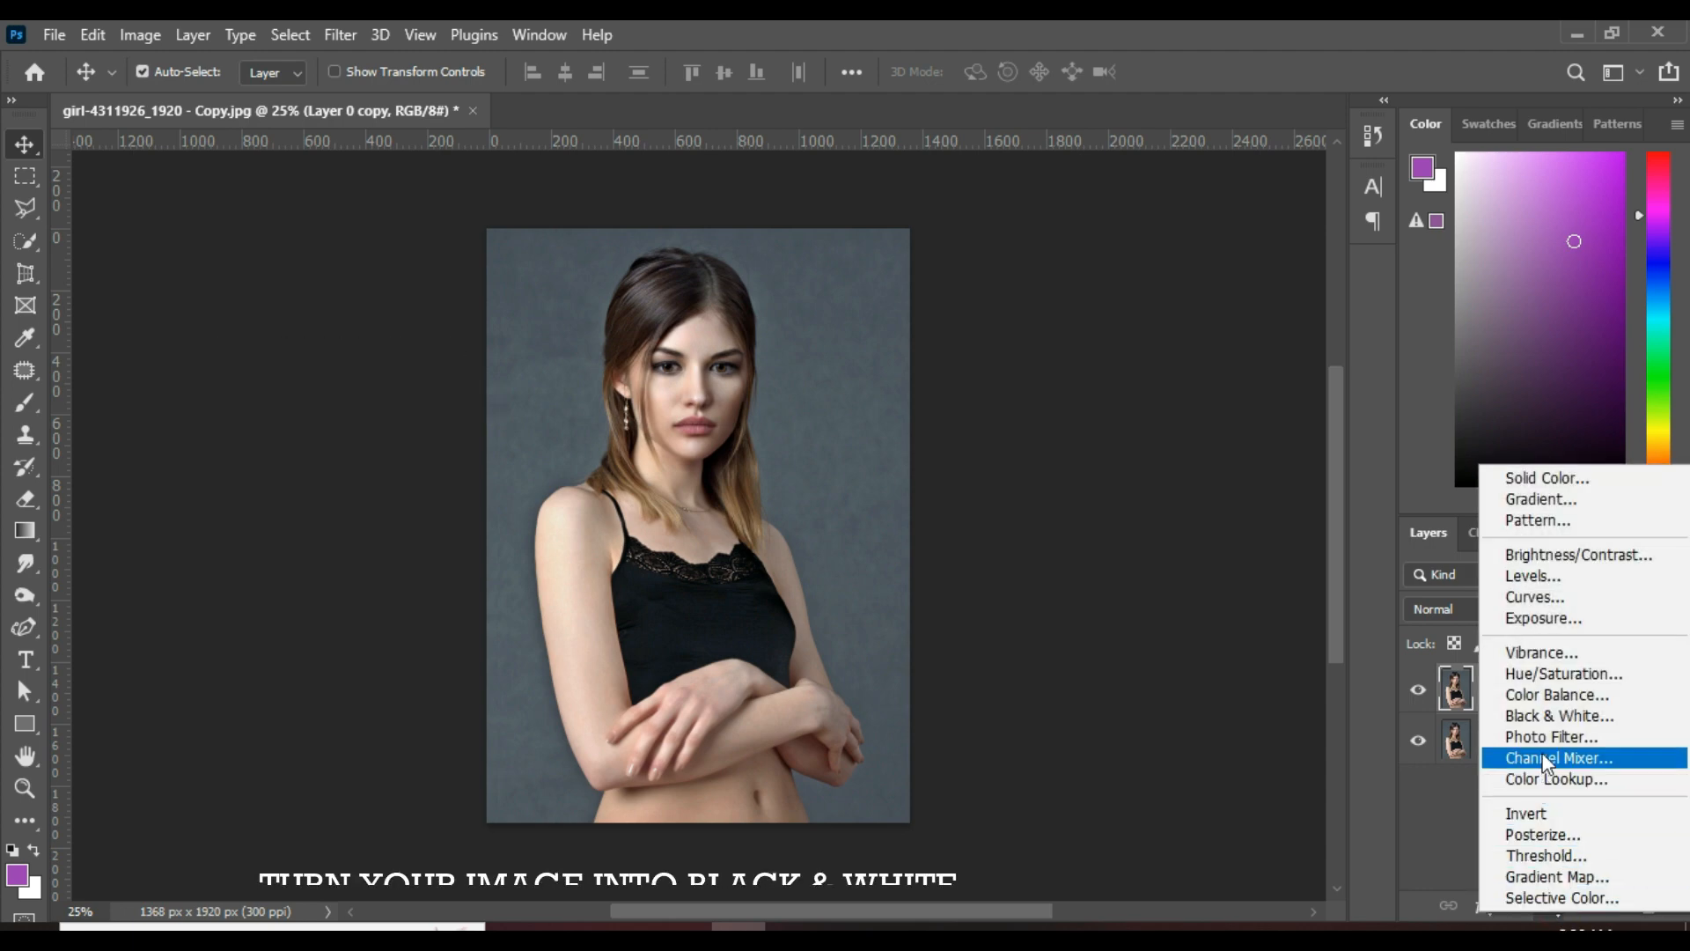
left_click(1544, 713)
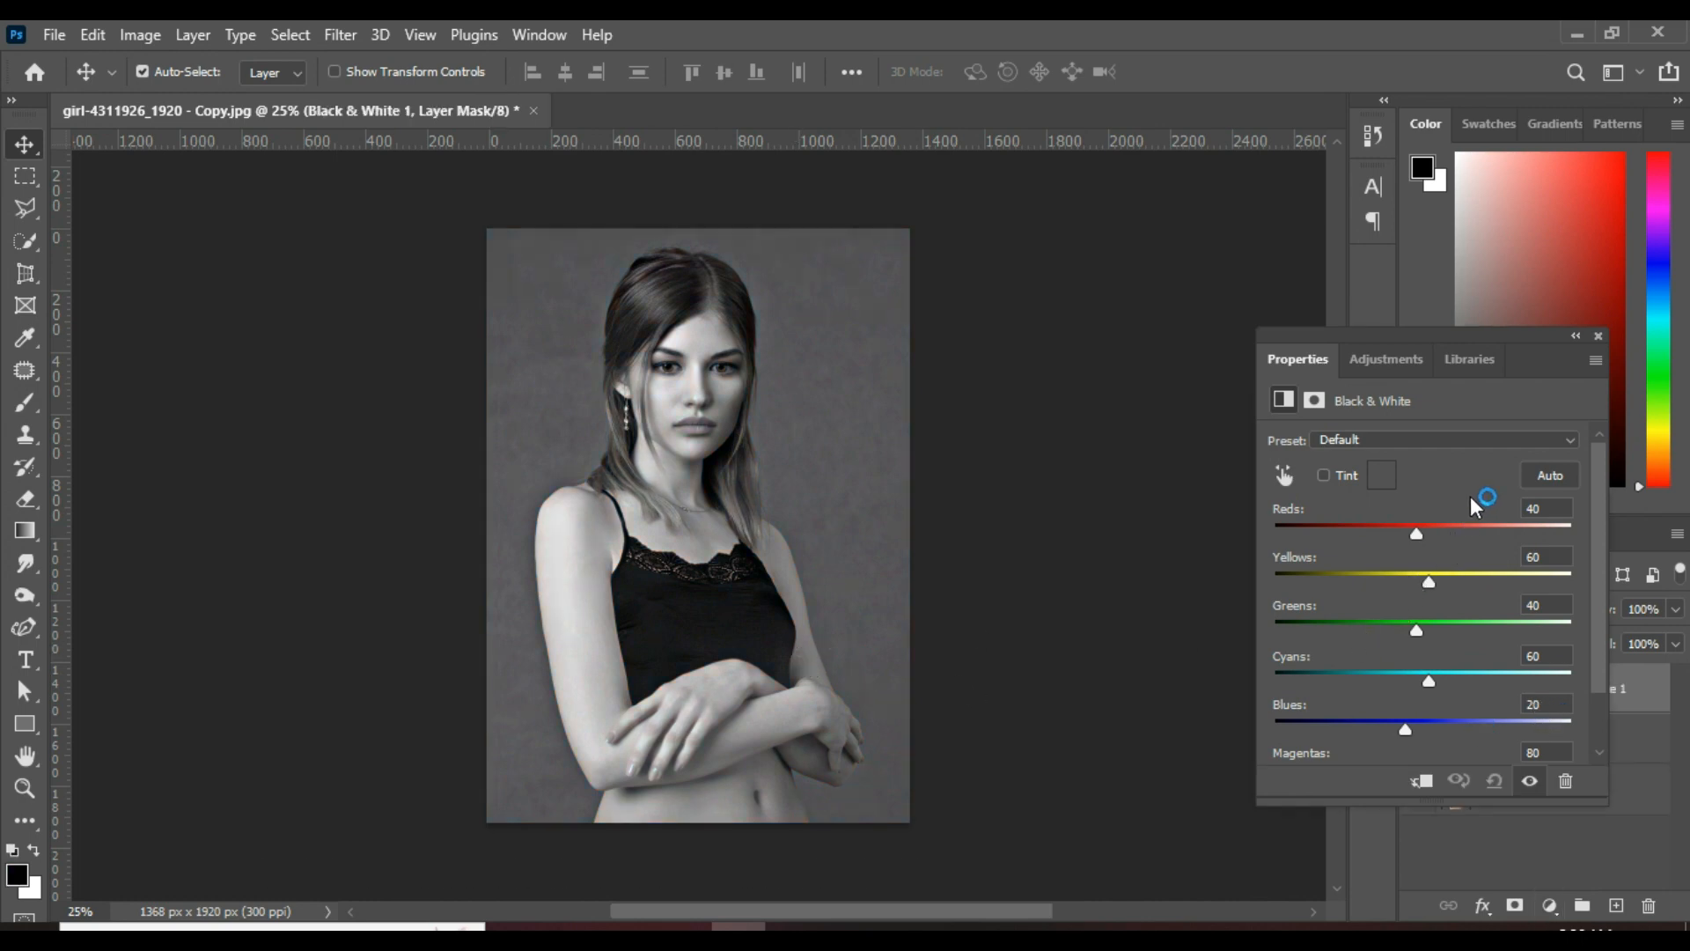
left_click(1598, 335)
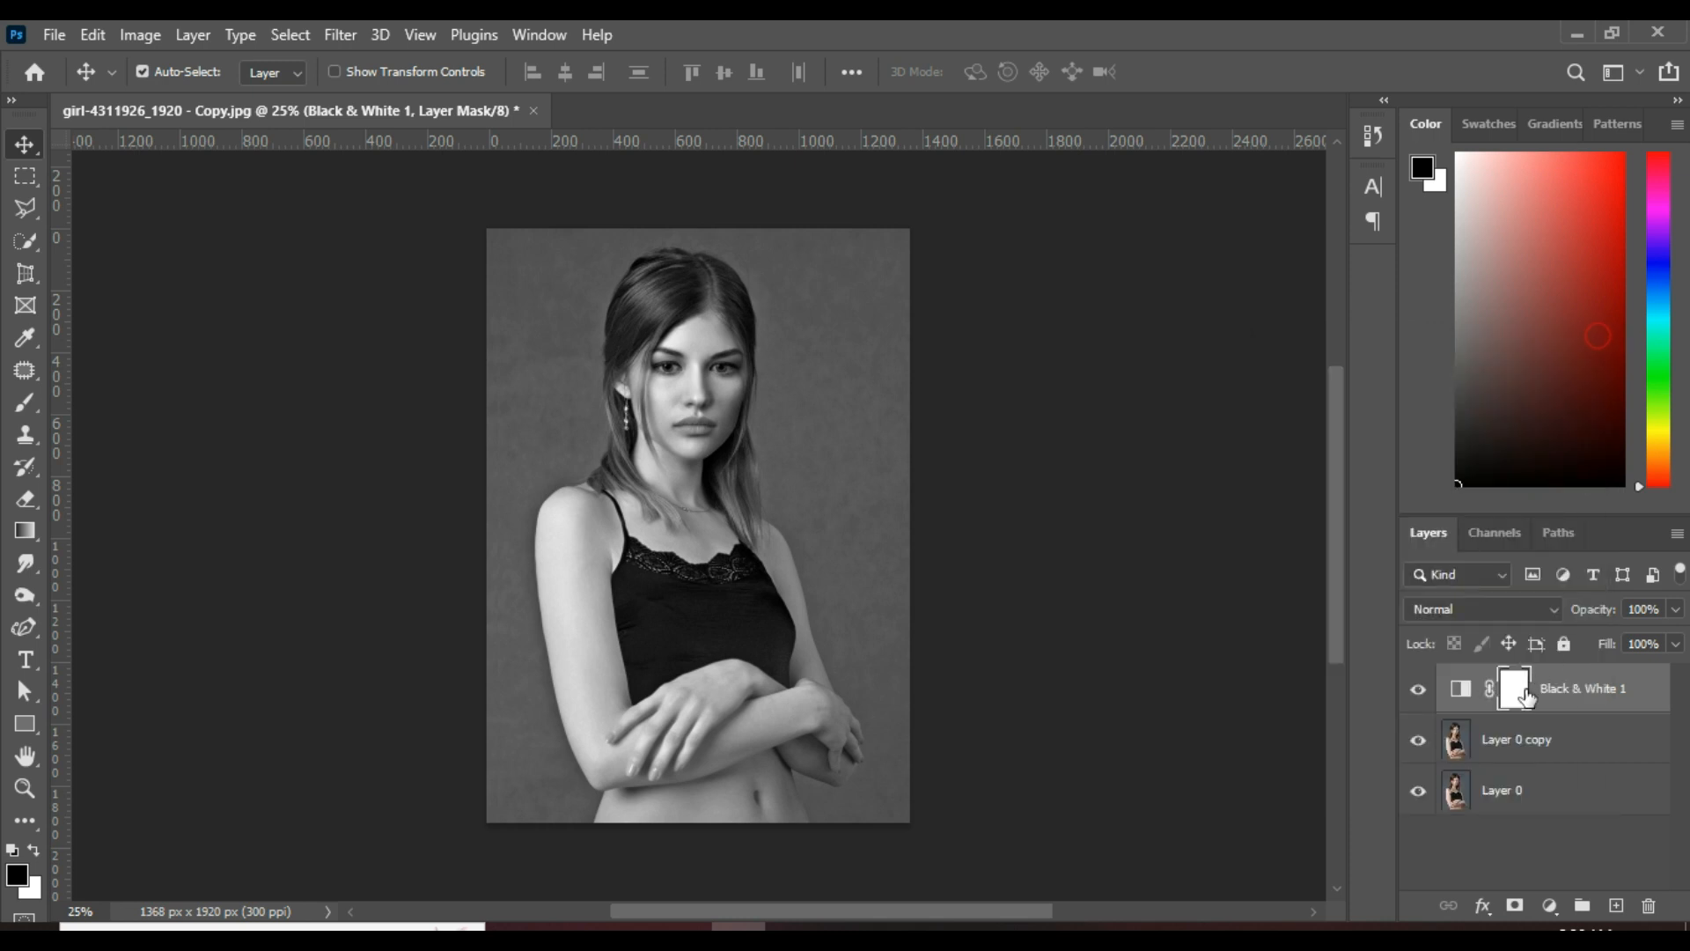
Invert the colors of Layer 0 copy and set its blend mode to Color Dodge.
left_click(1503, 747)
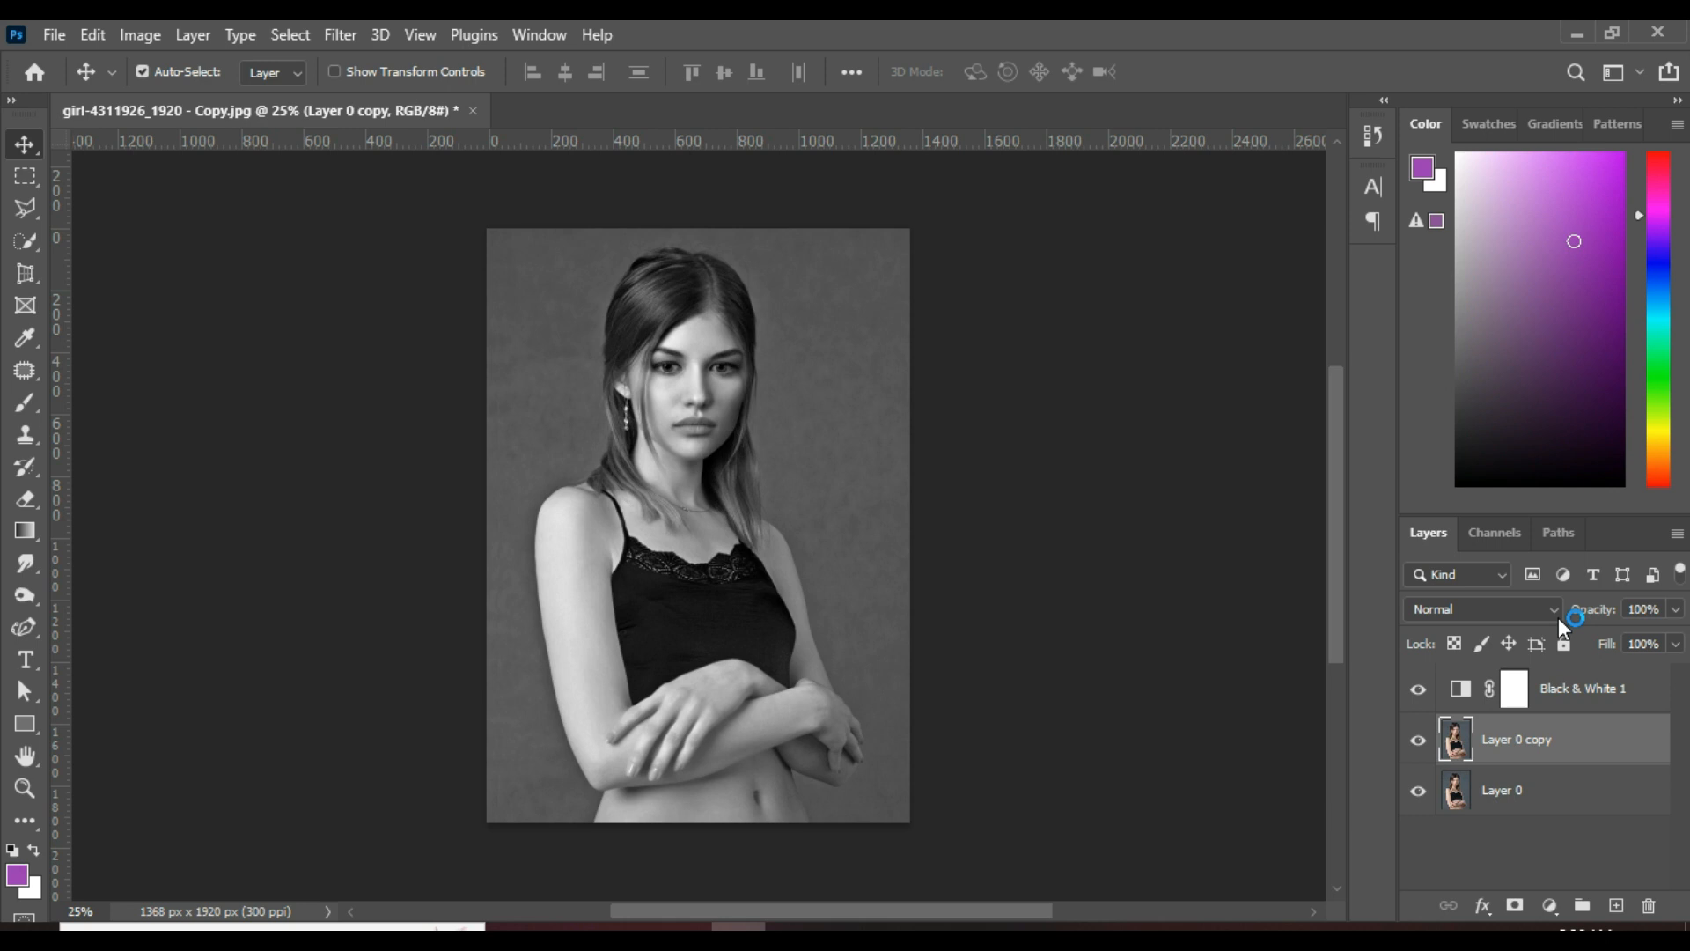
left_click(1514, 696)
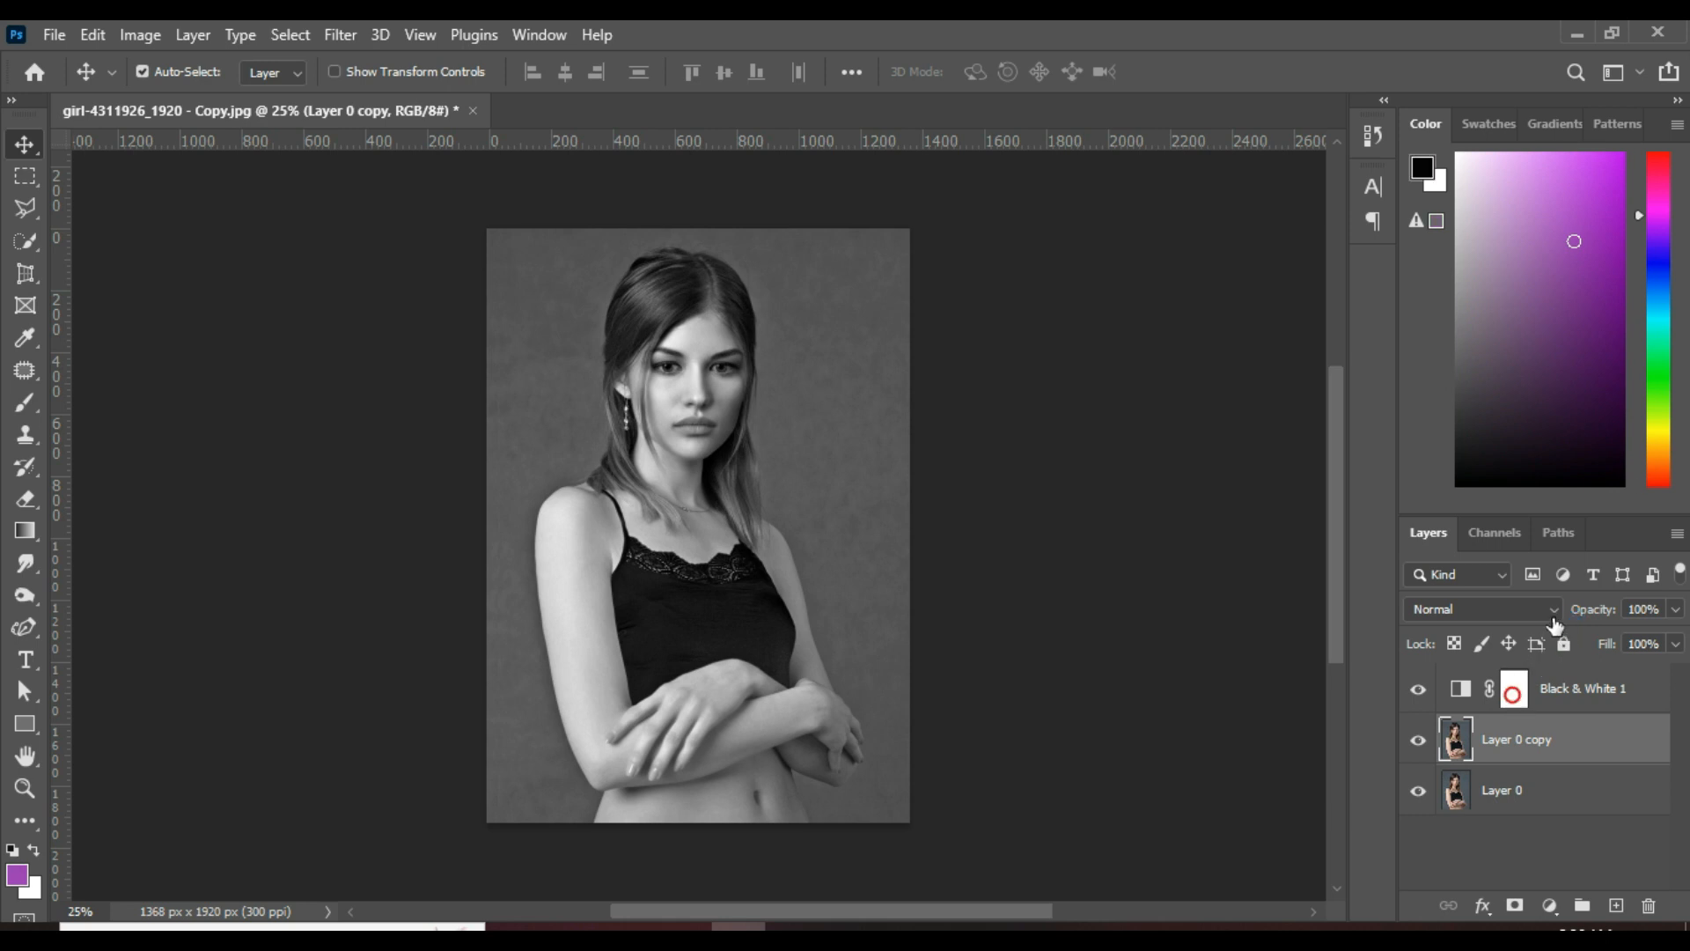
left_click(1536, 746)
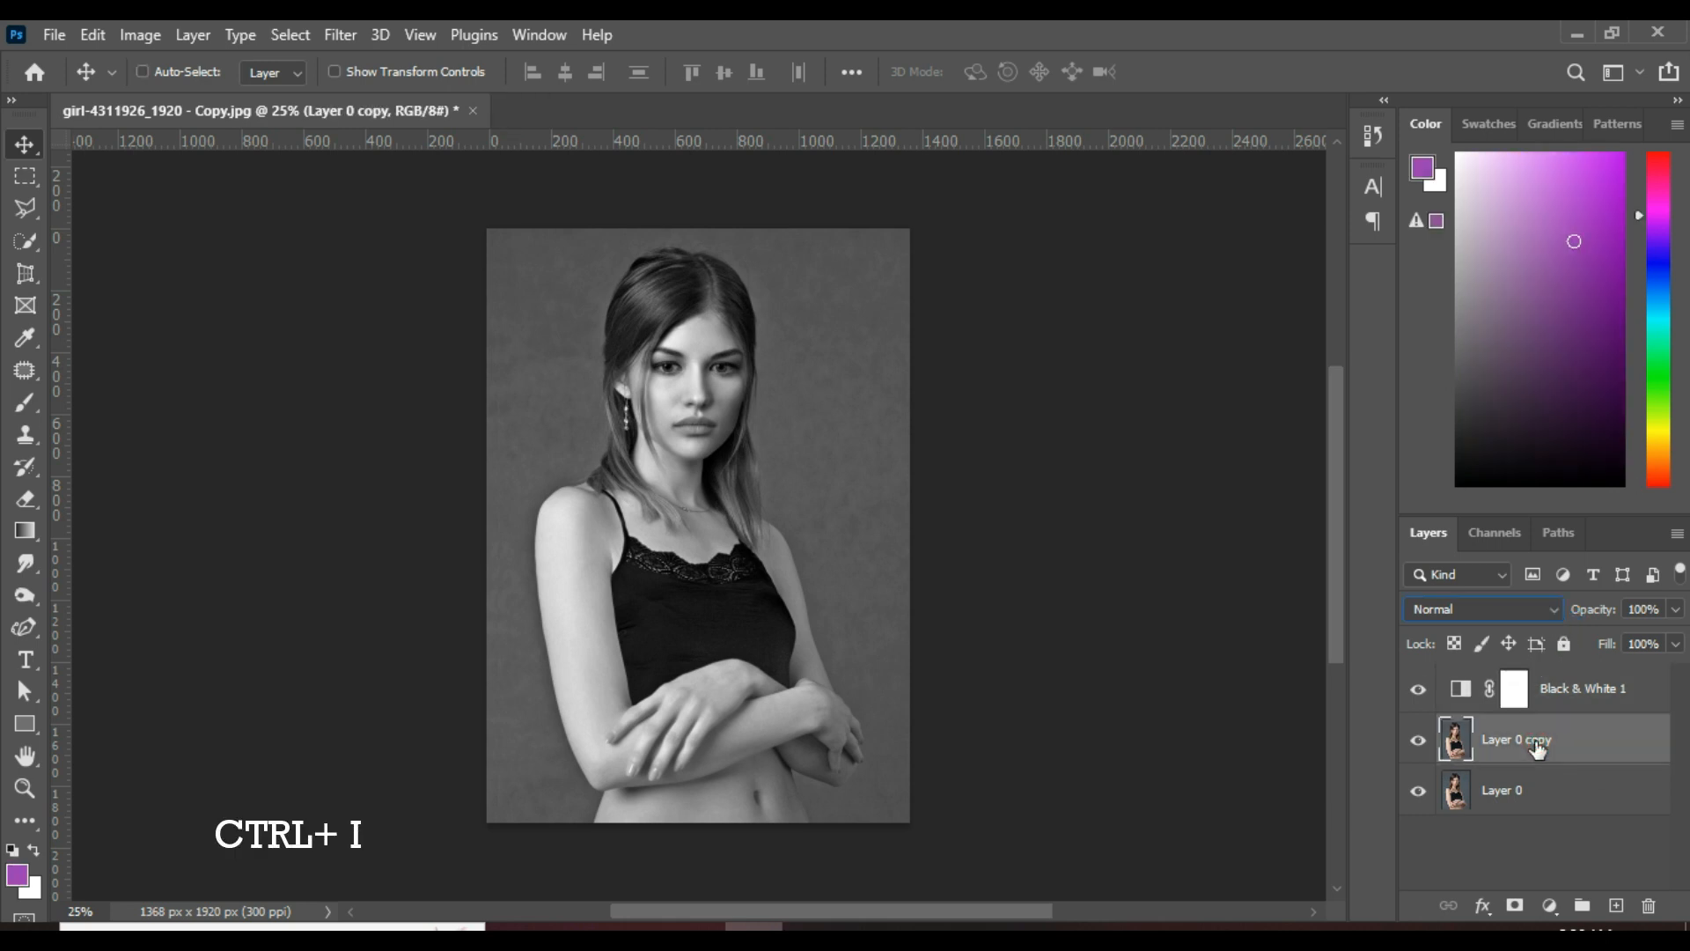
key("ctrl+i")
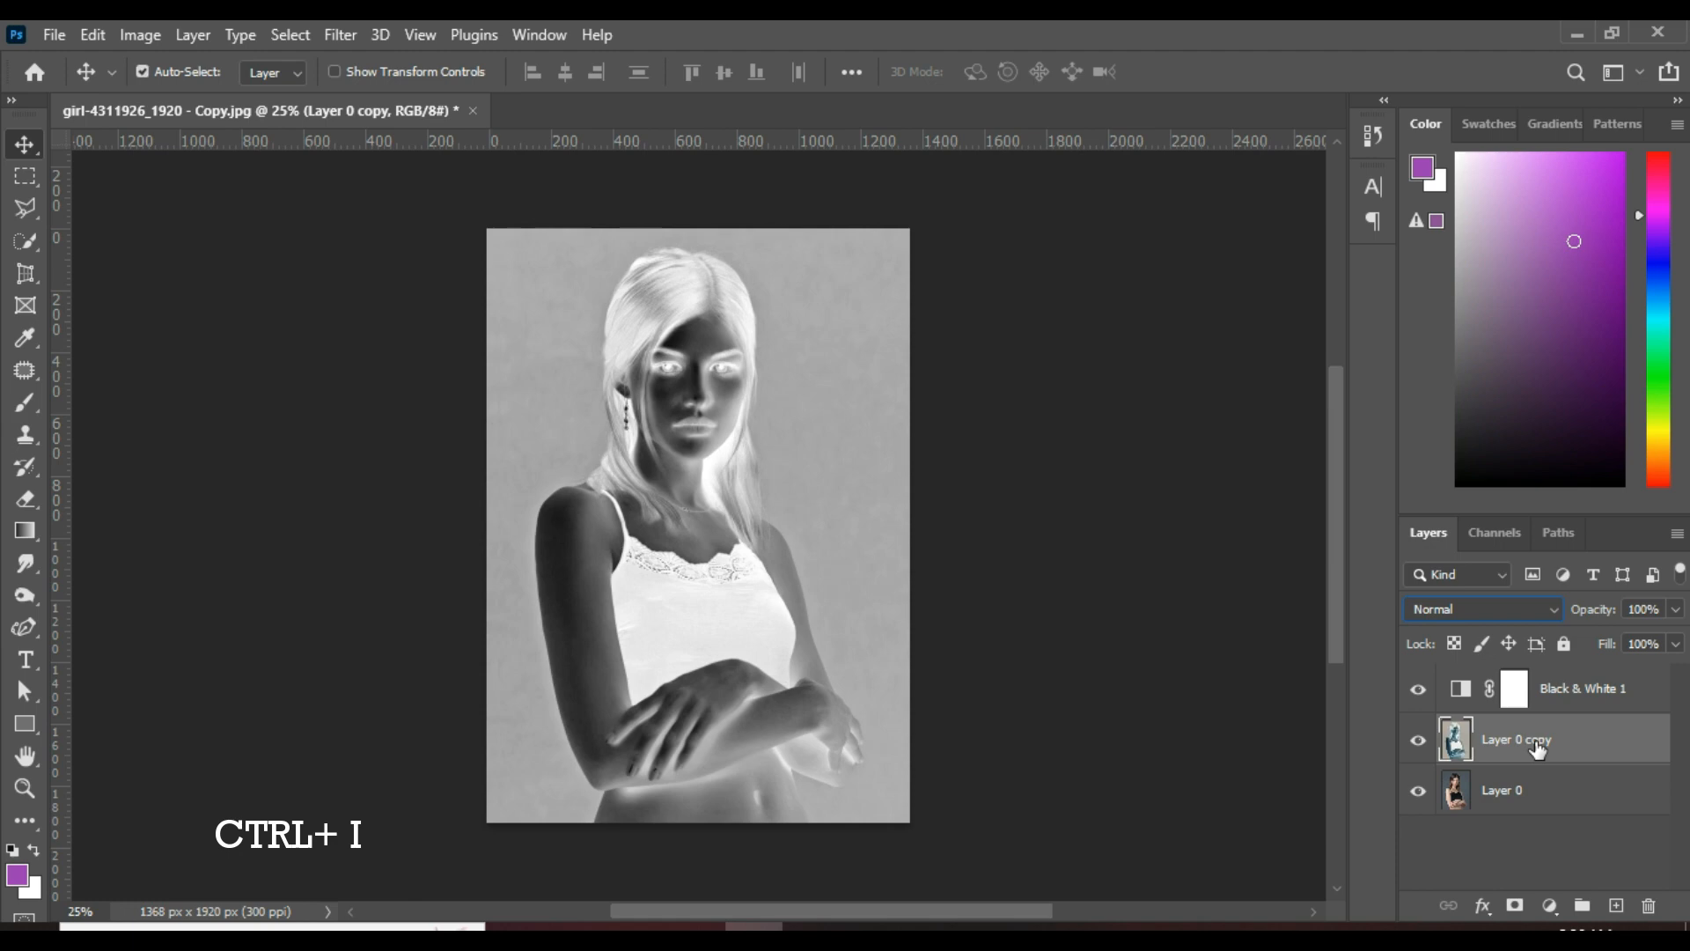
left_click(1551, 611)
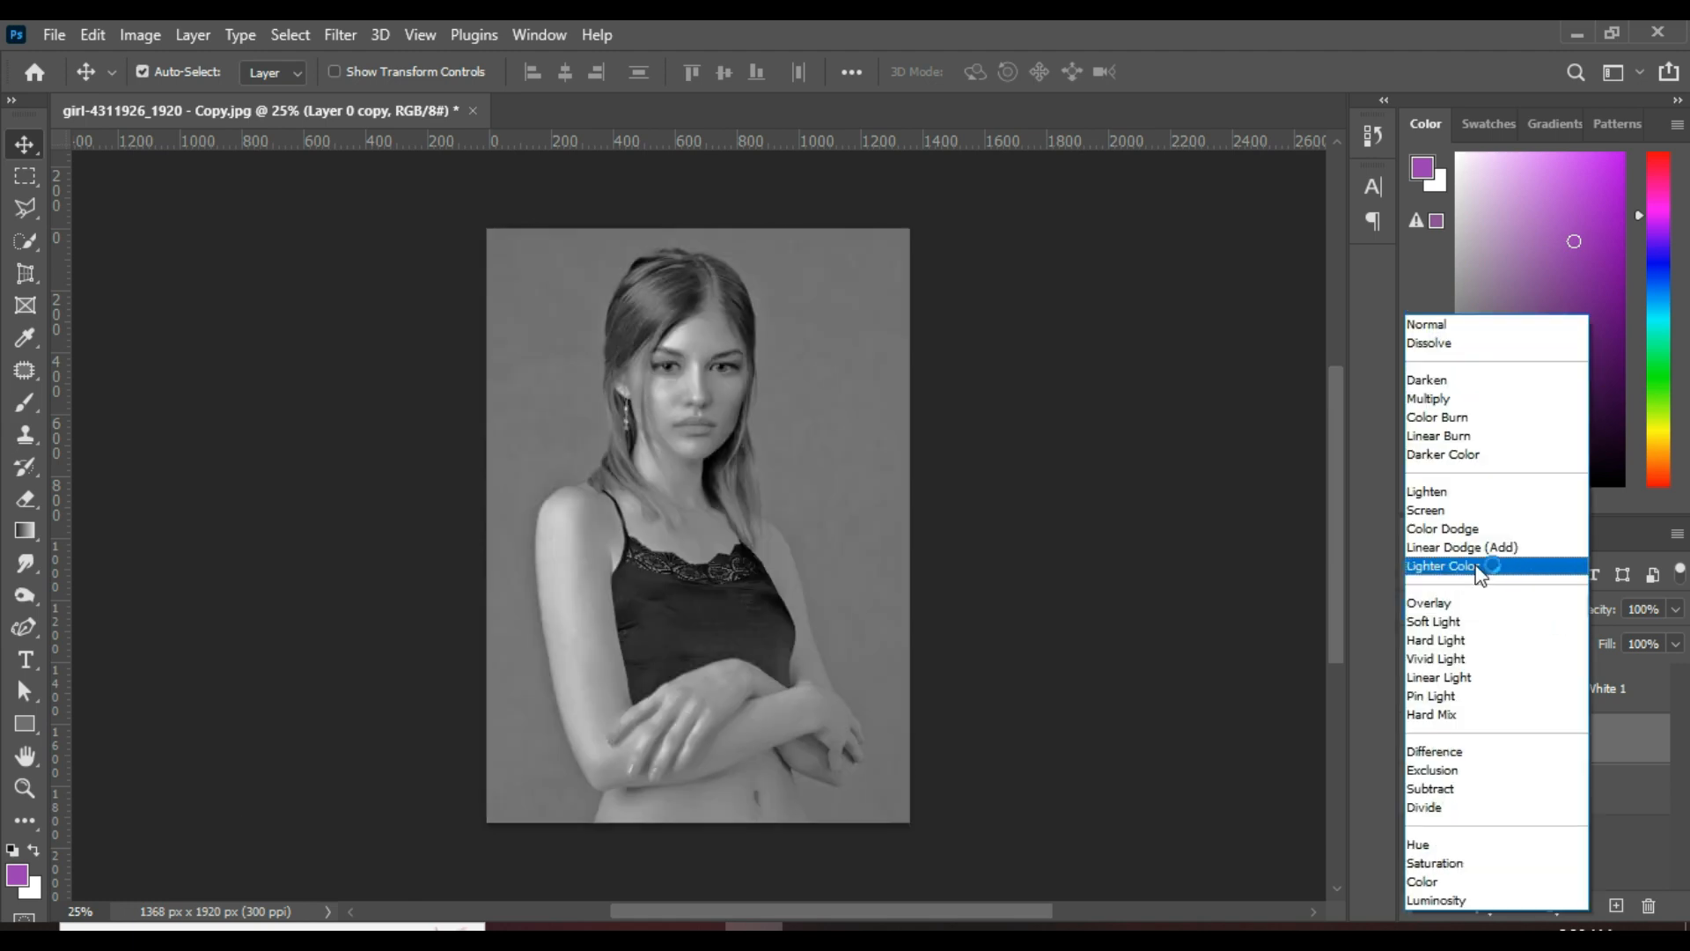
left_click(1453, 529)
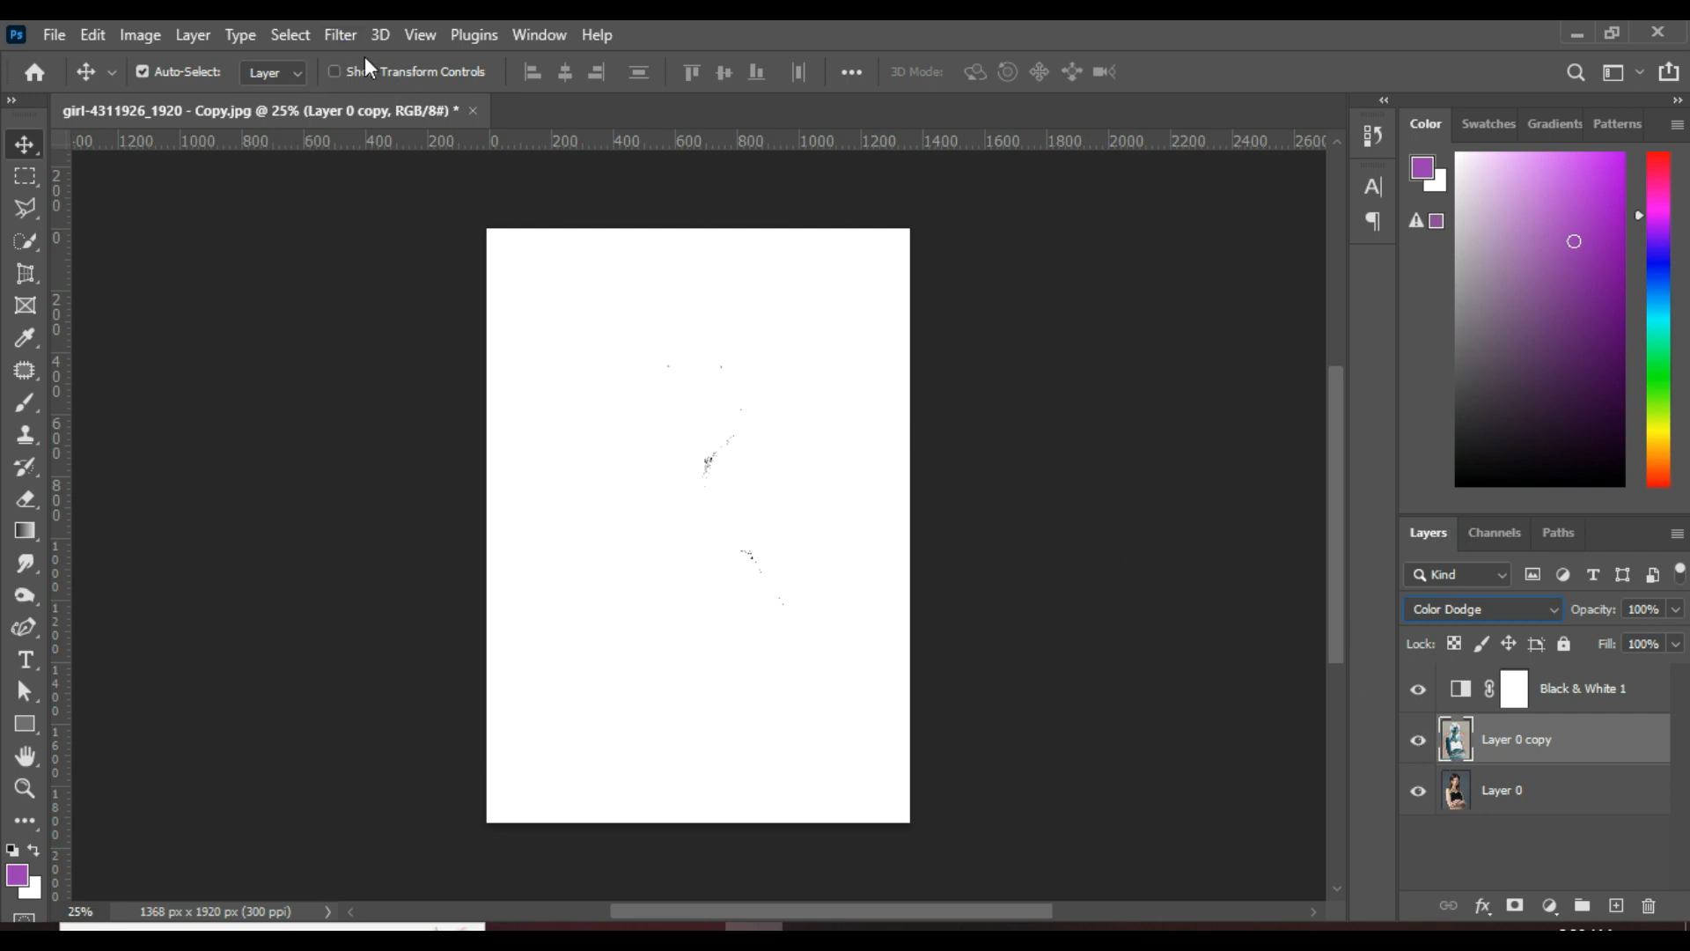
Apply a Gaussian Blur with a radius of 31.8 pixels to the inverted Layer 0 copy.
left_click(340, 35)
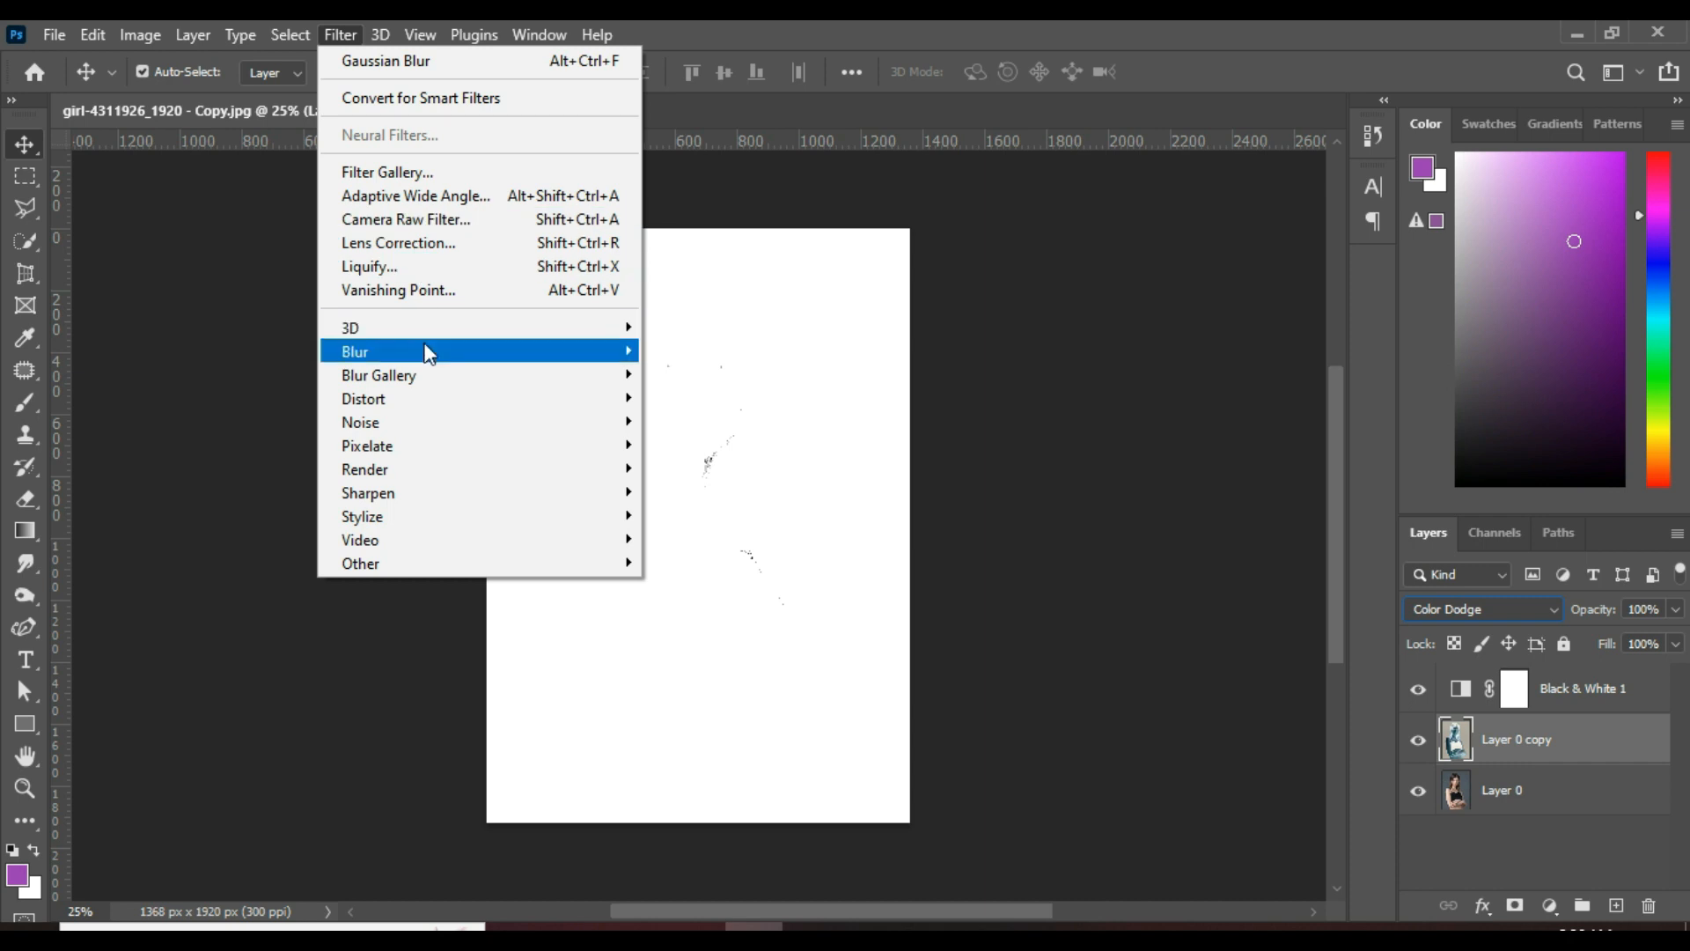
mouse_move(462, 354)
left_click(745, 448)
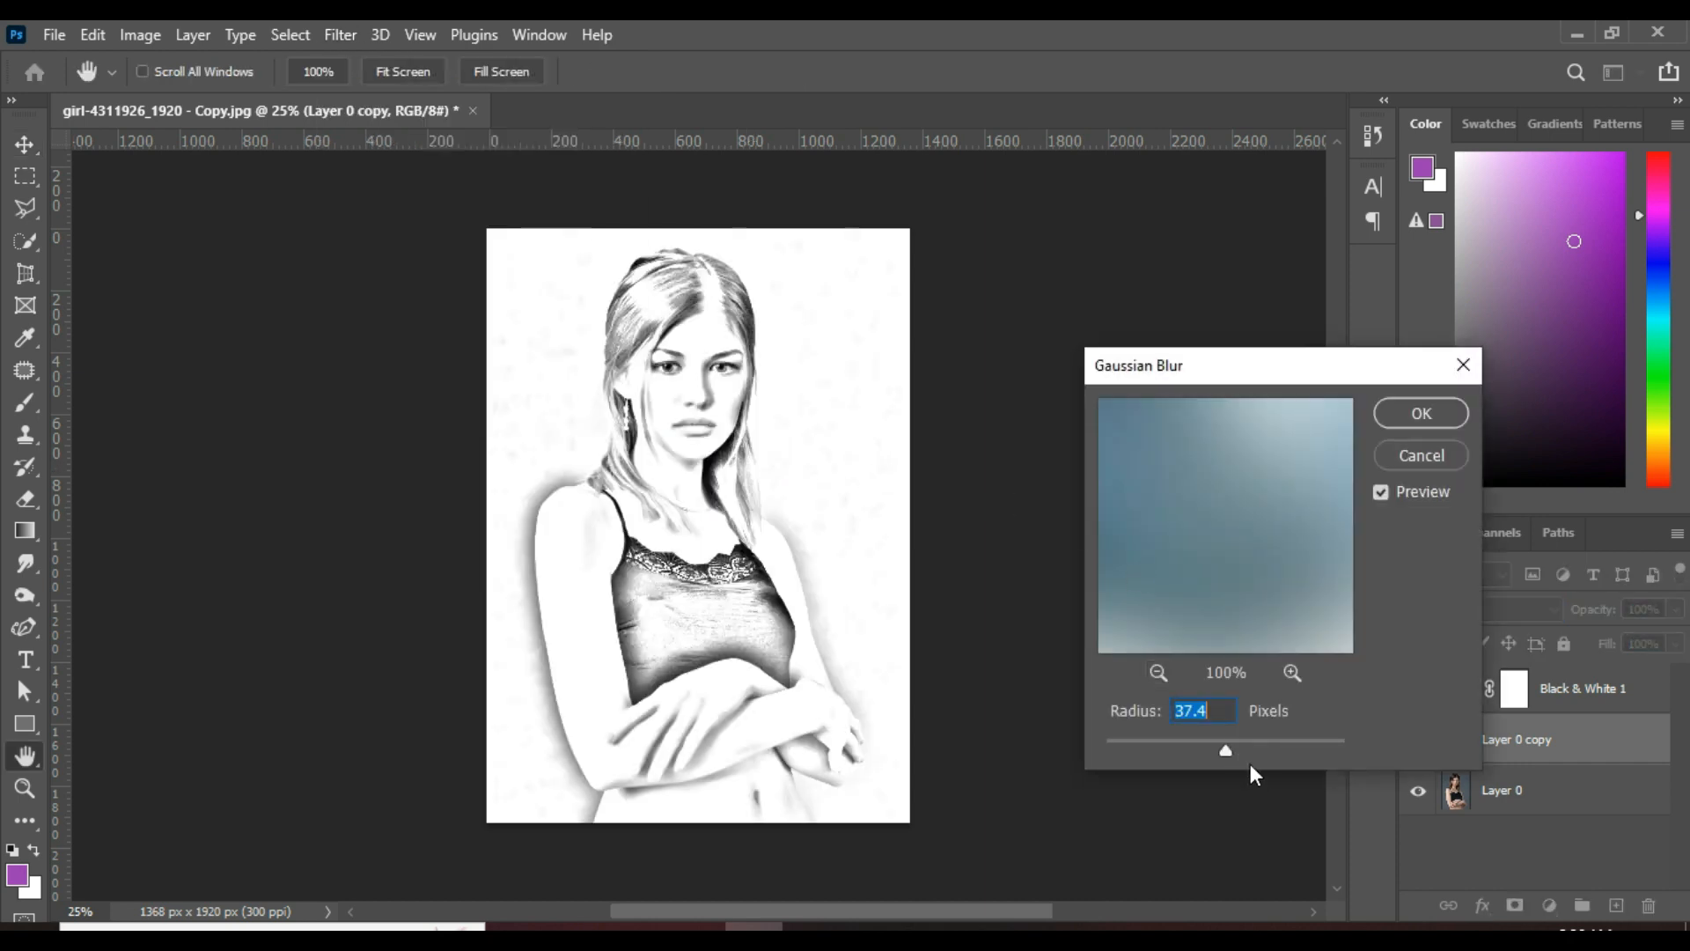
left_click_drag(1215, 746, 1196, 744)
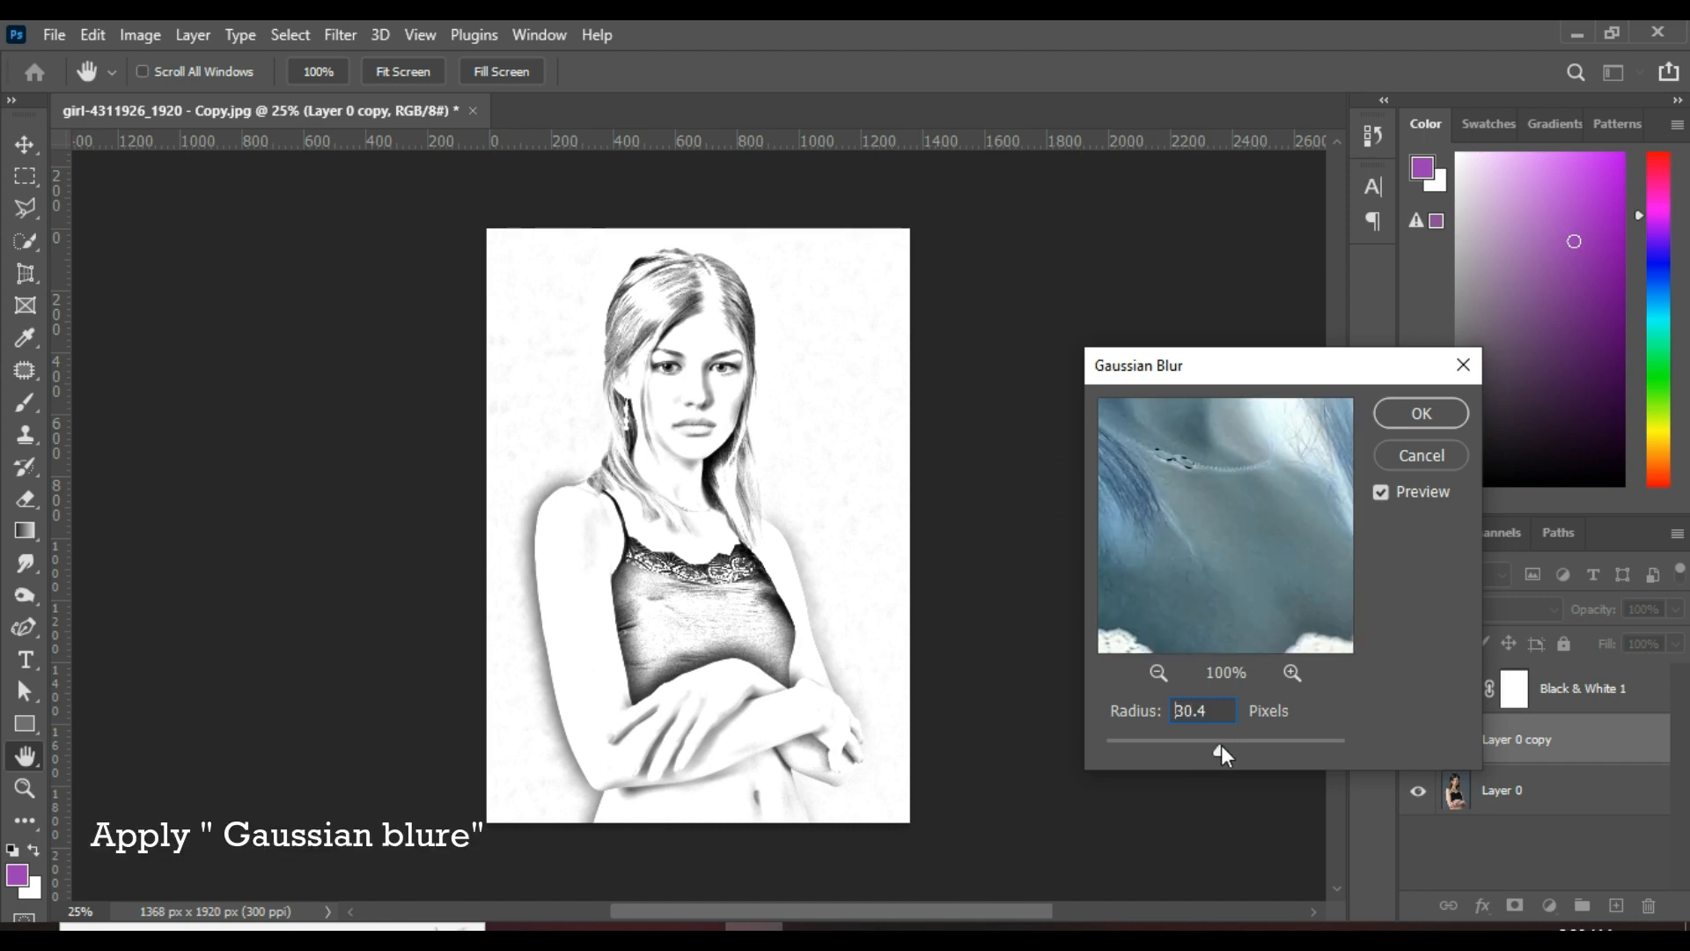
left_click_drag(1222, 745, 1223, 745)
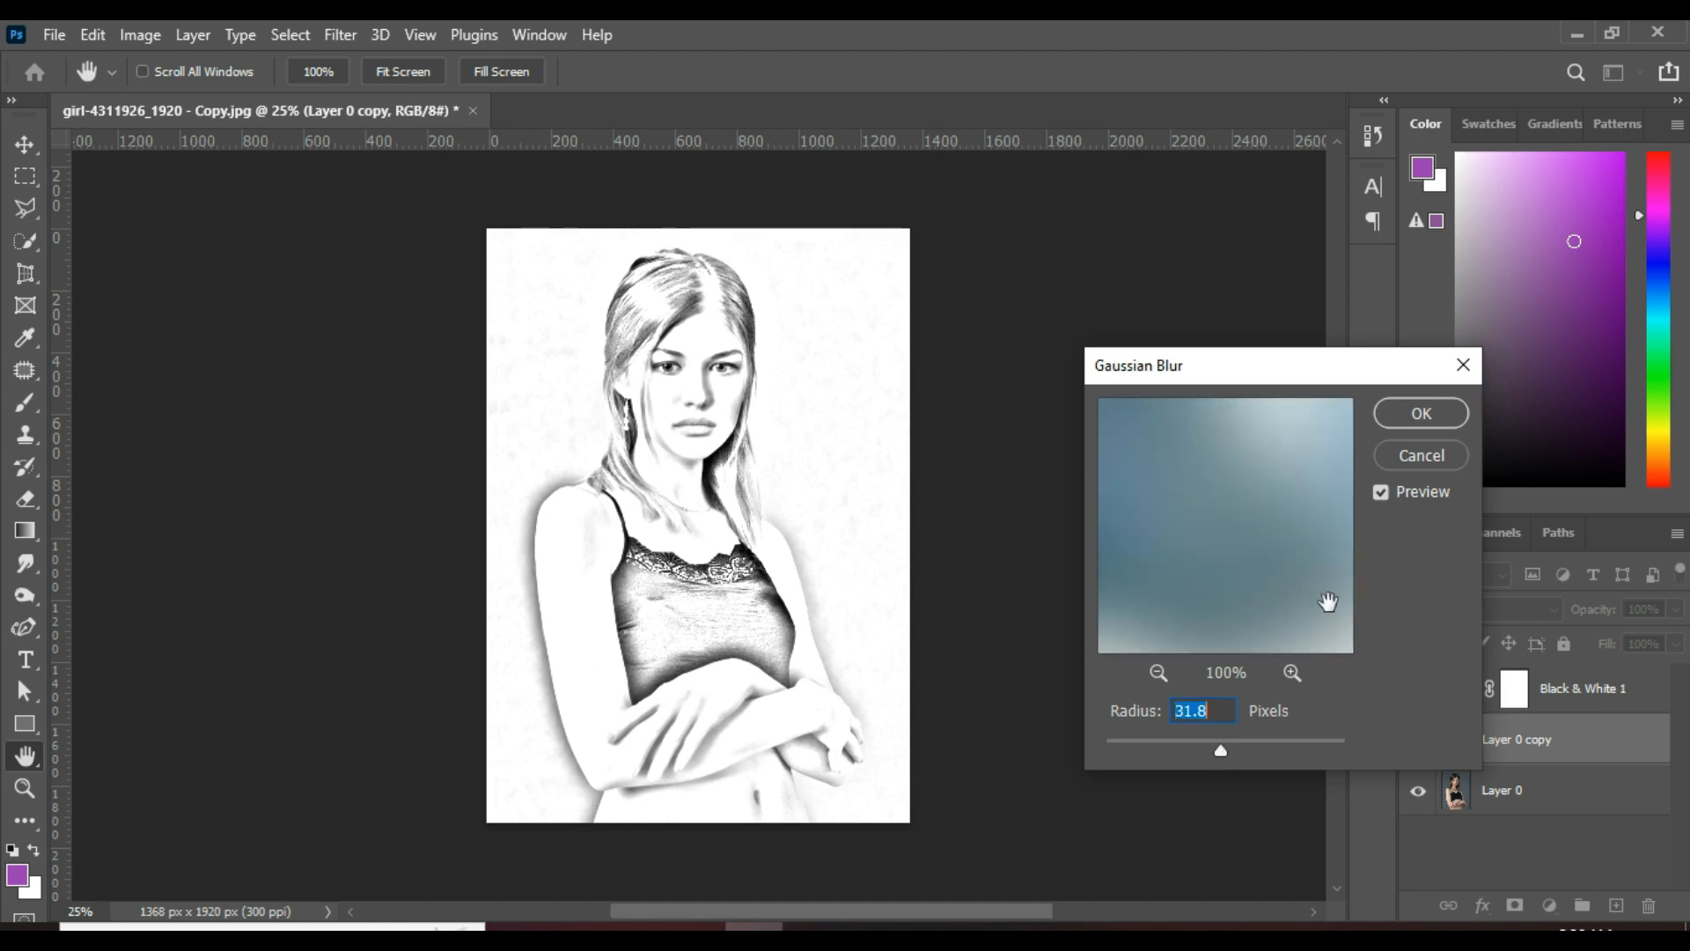
left_click(1434, 410)
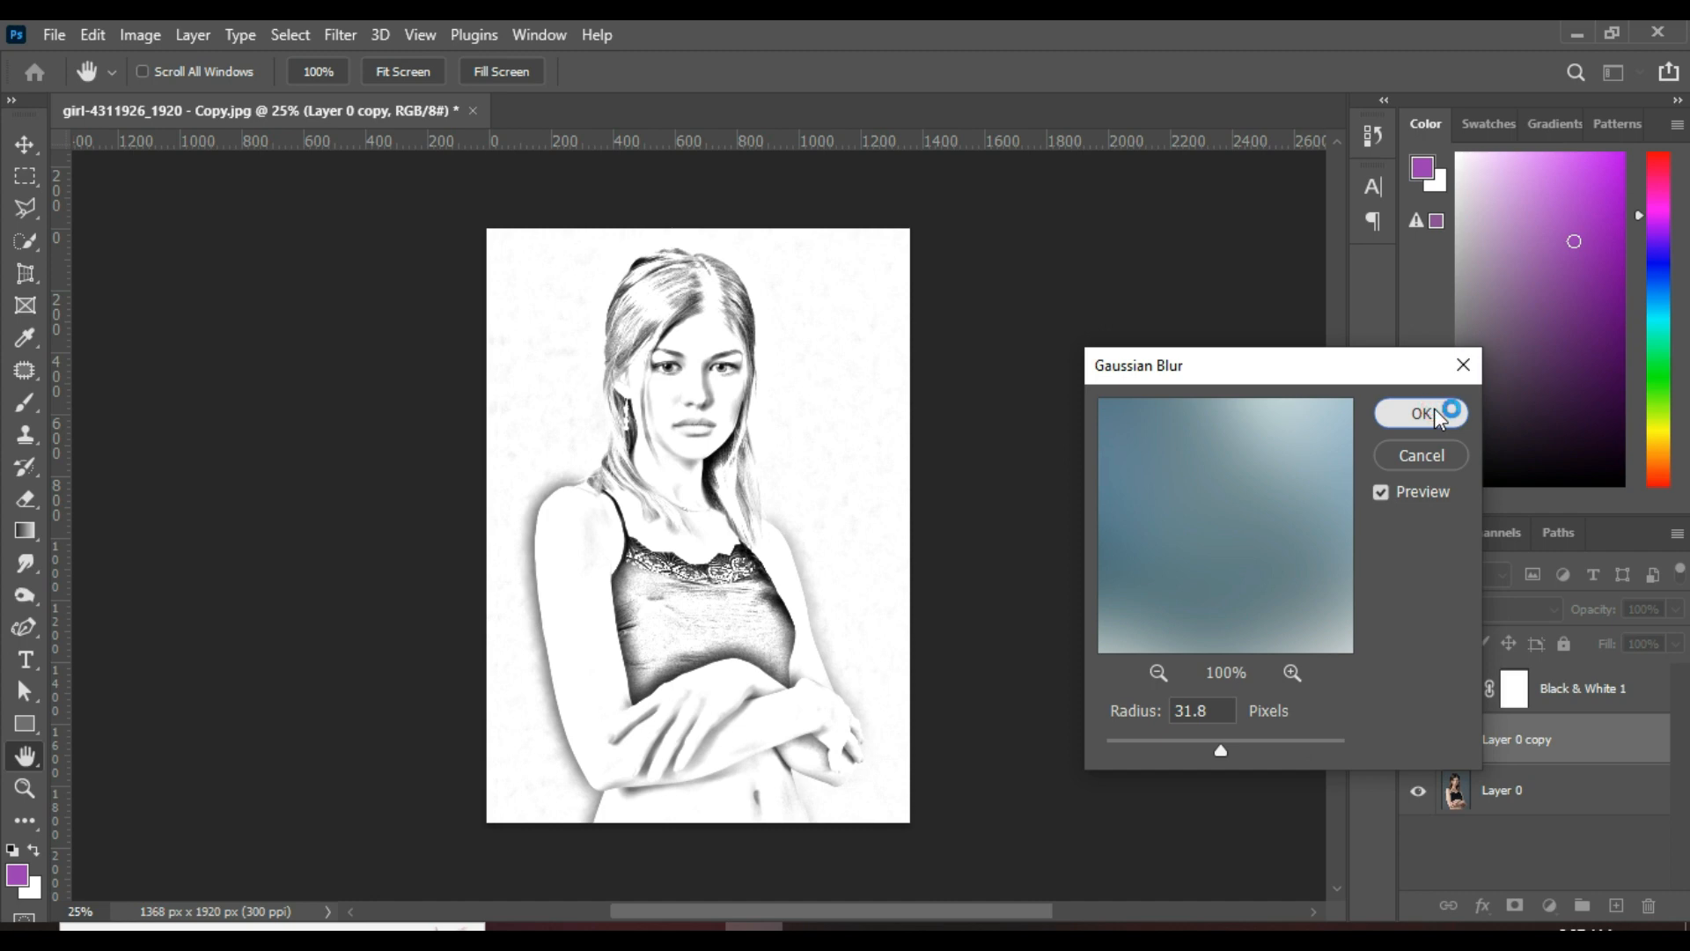
key("v")
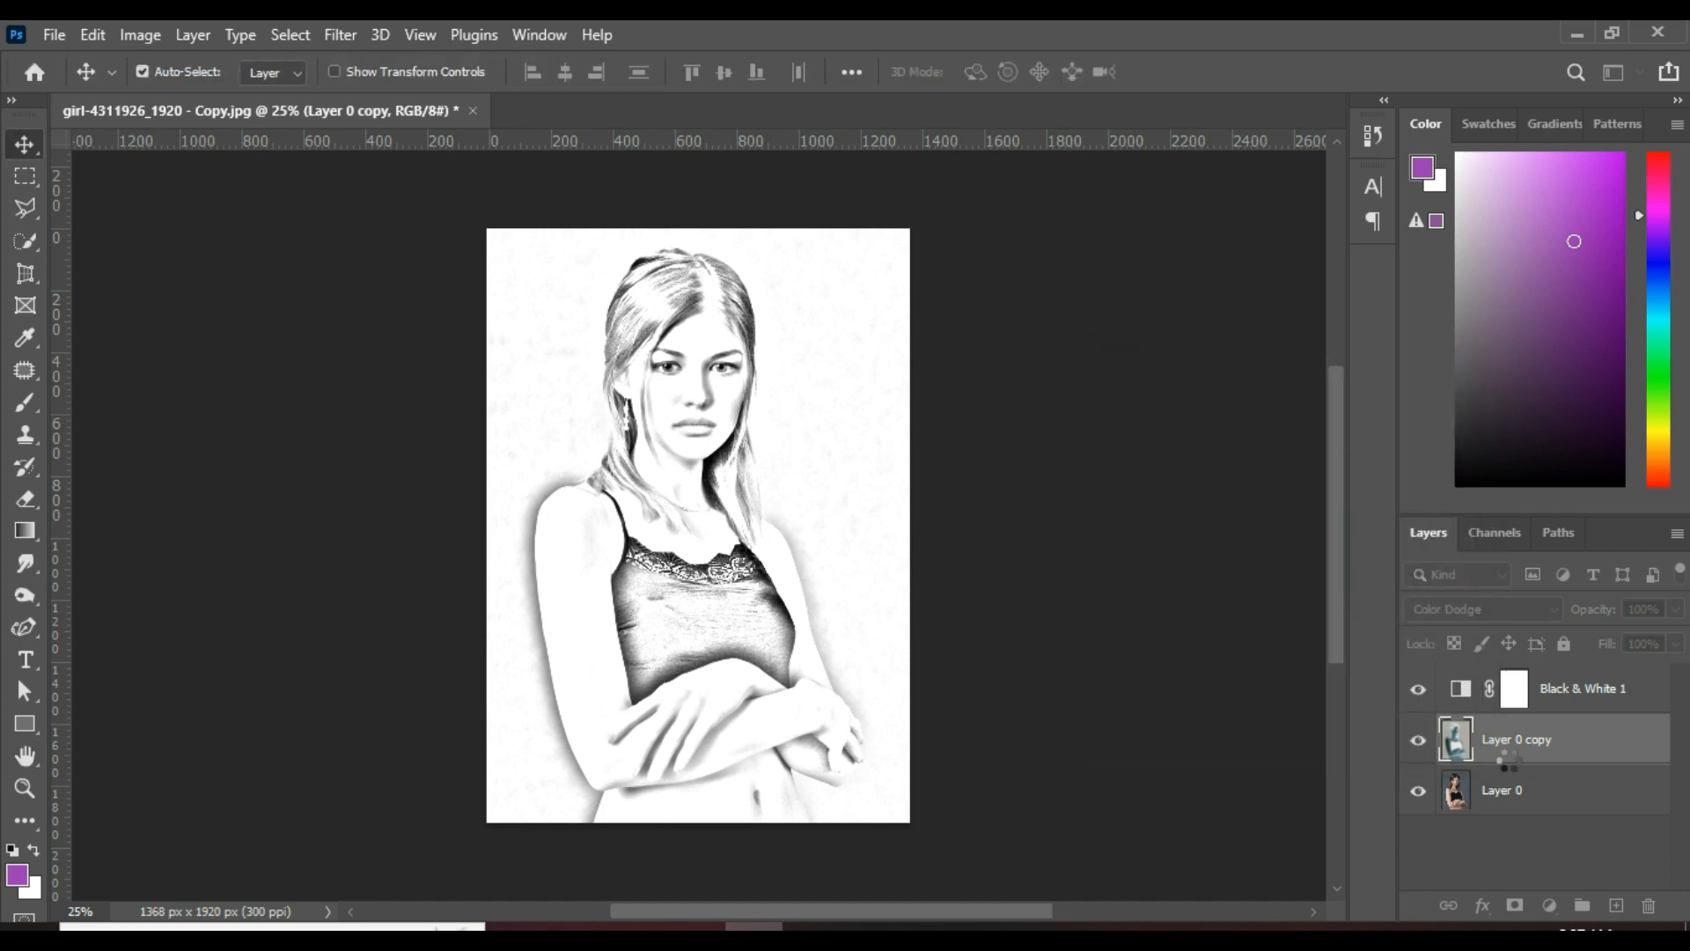
key("d")
Add a Levels adjustment layer above the Black & White layer and set its midtone value to 0.73.
left_click(1518, 694)
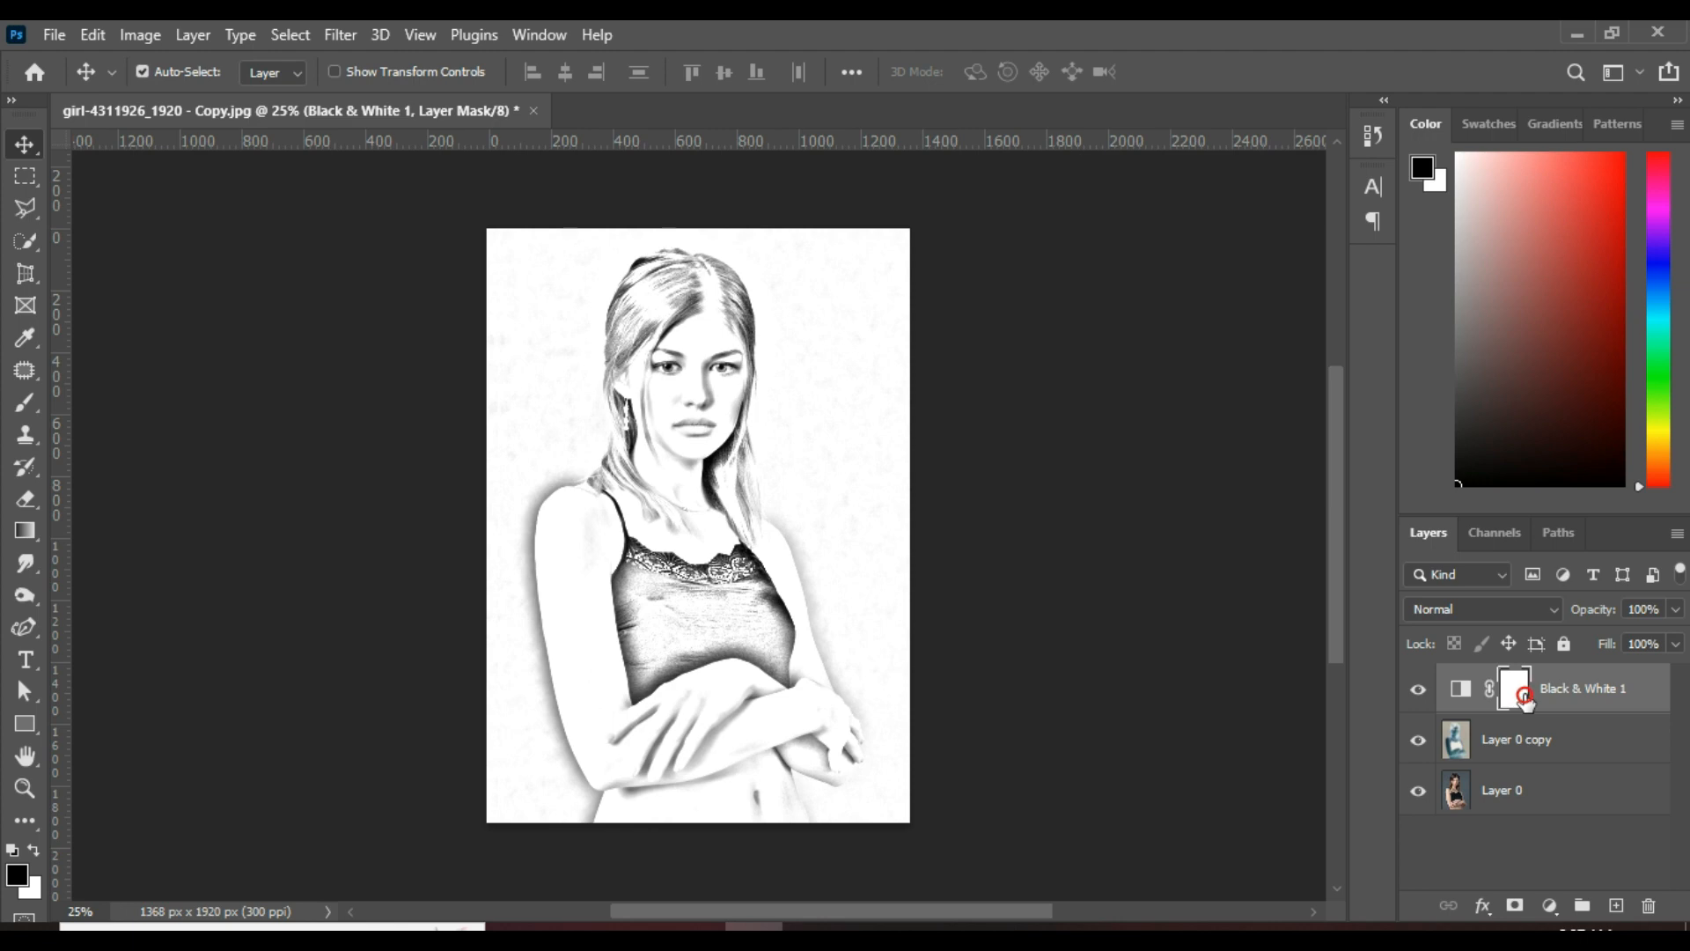
left_click(1552, 912)
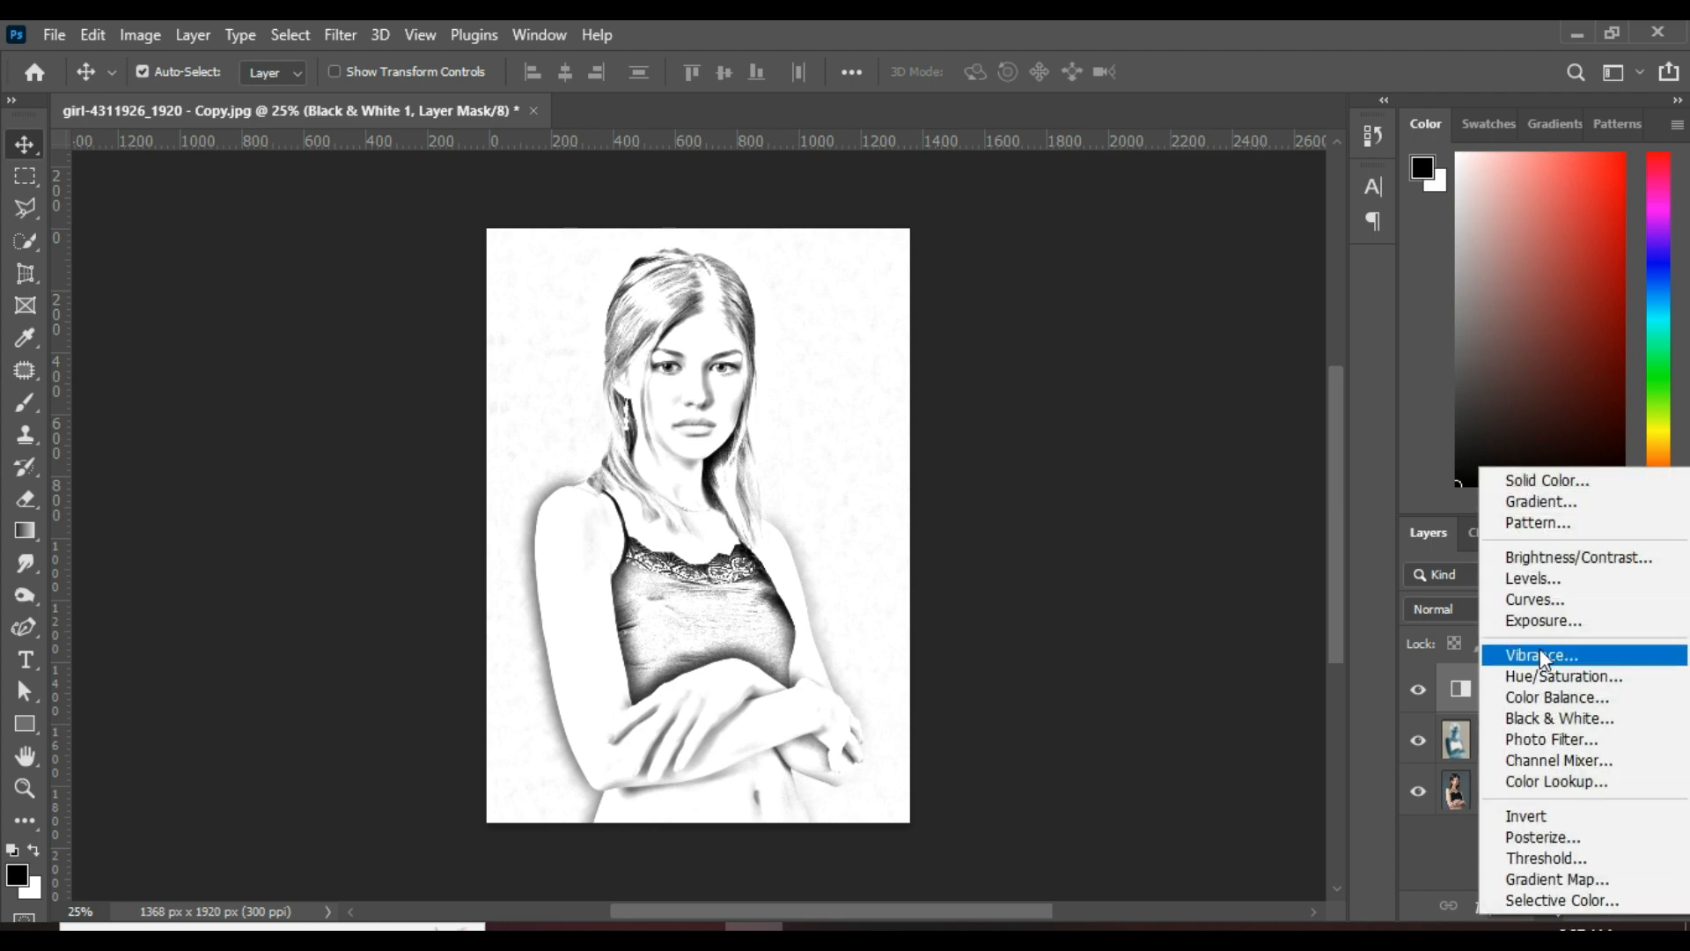
left_click(1541, 588)
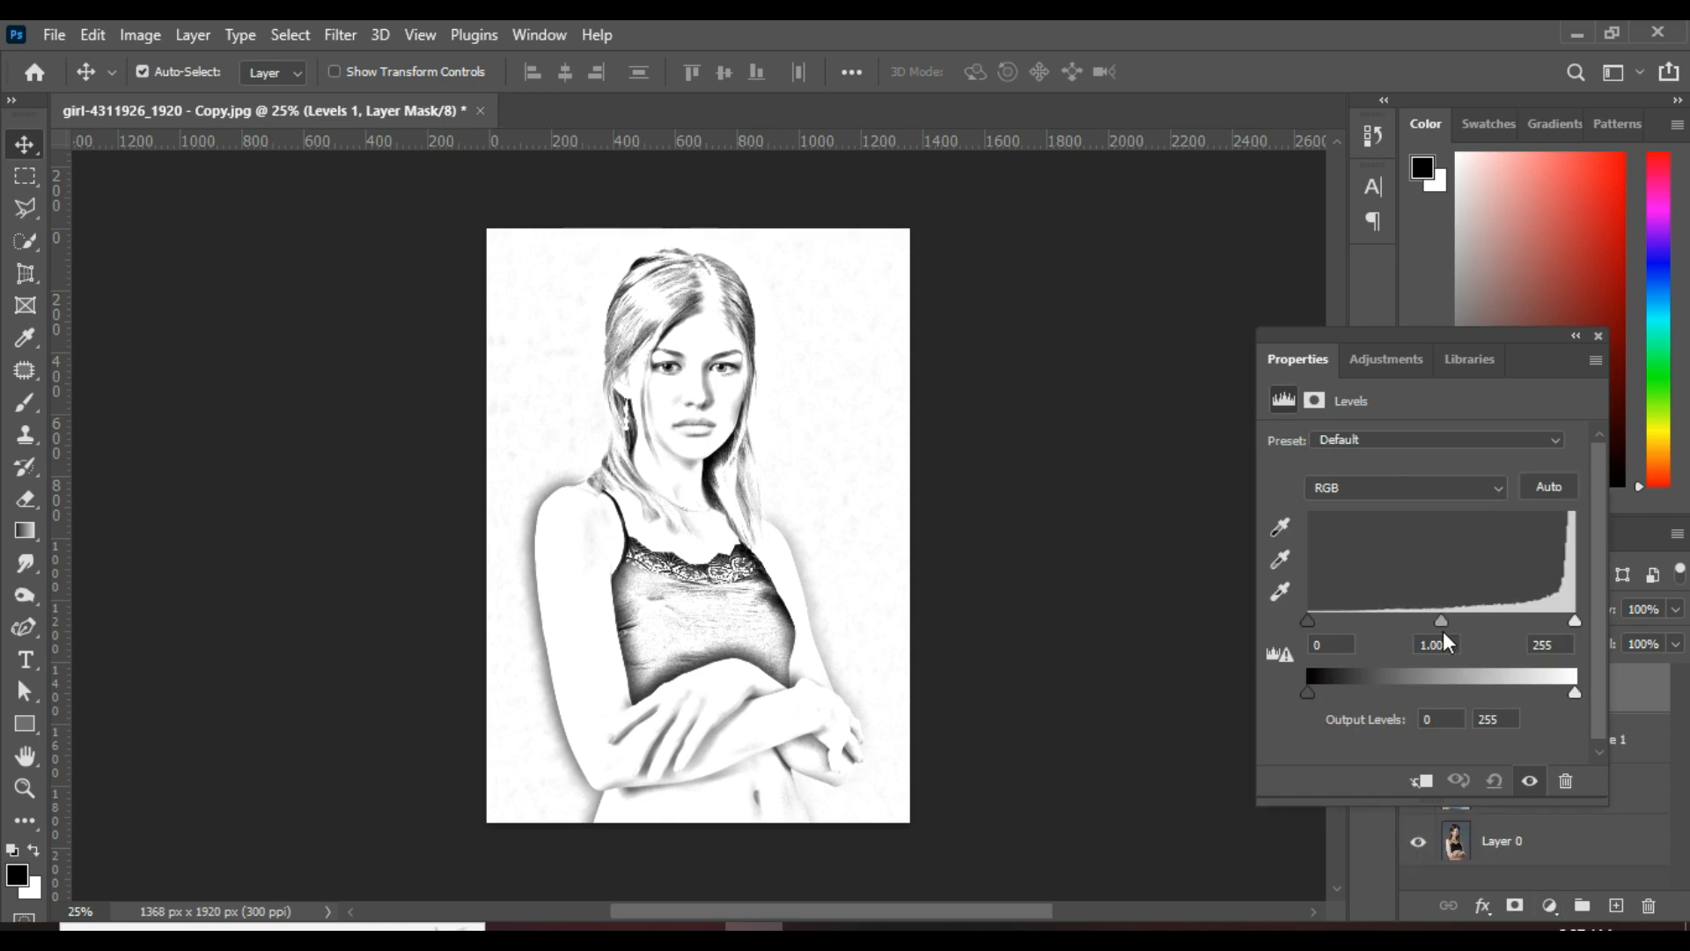
left_click_drag(1444, 621, 1471, 619)
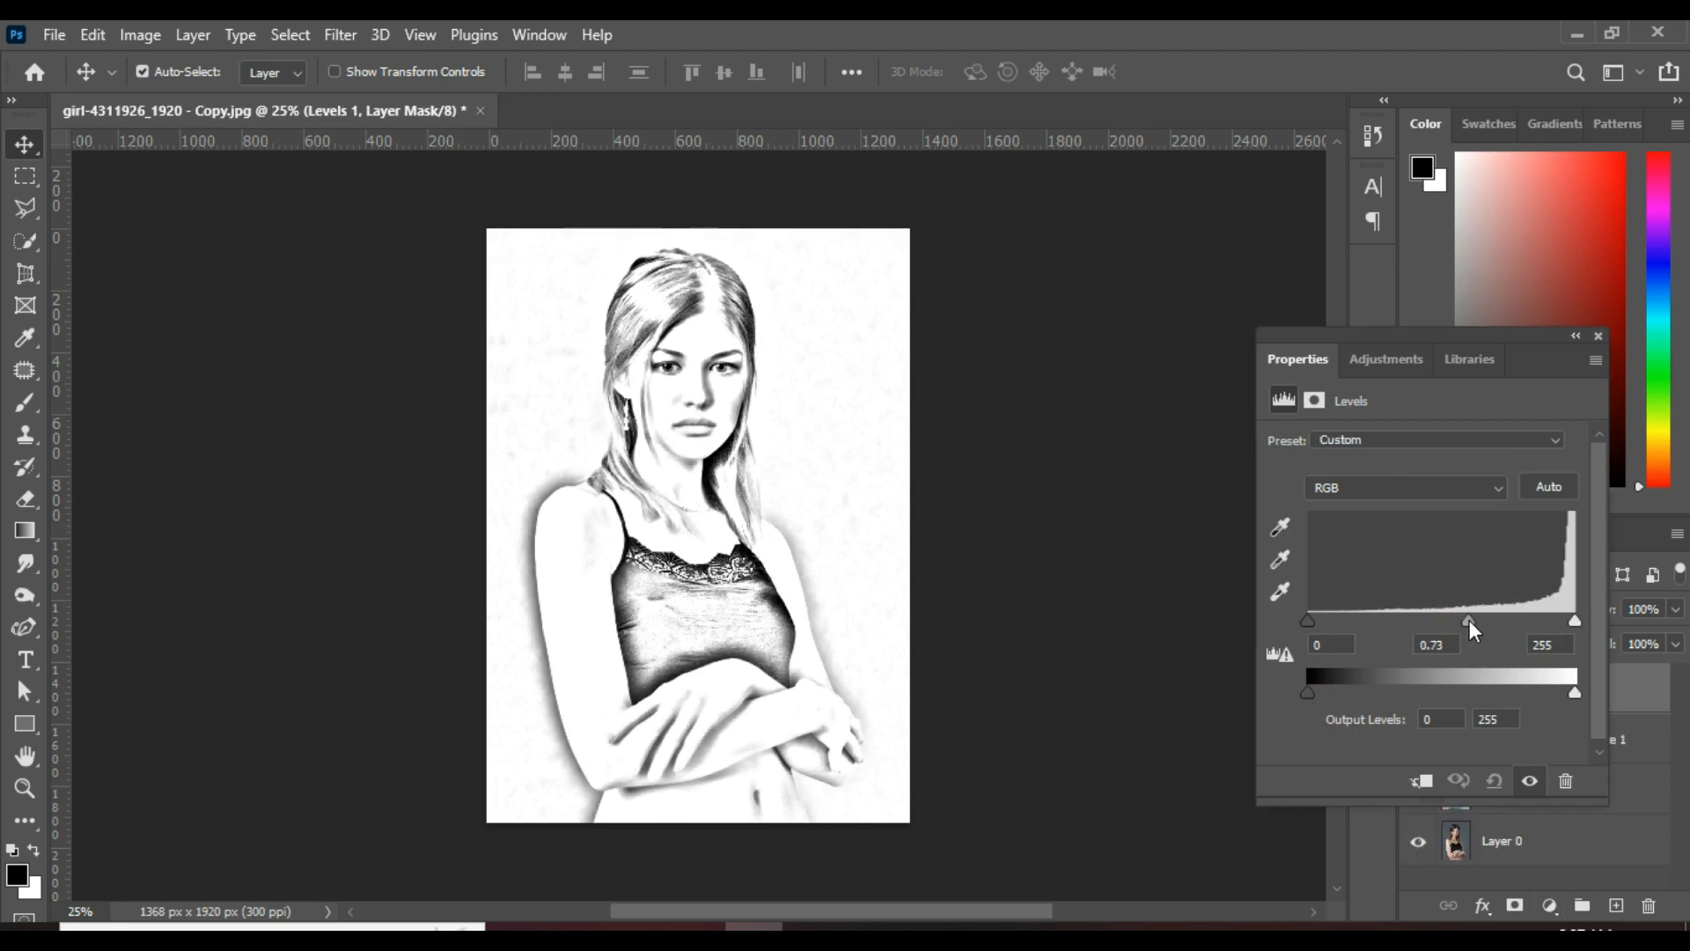
left_click(1598, 337)
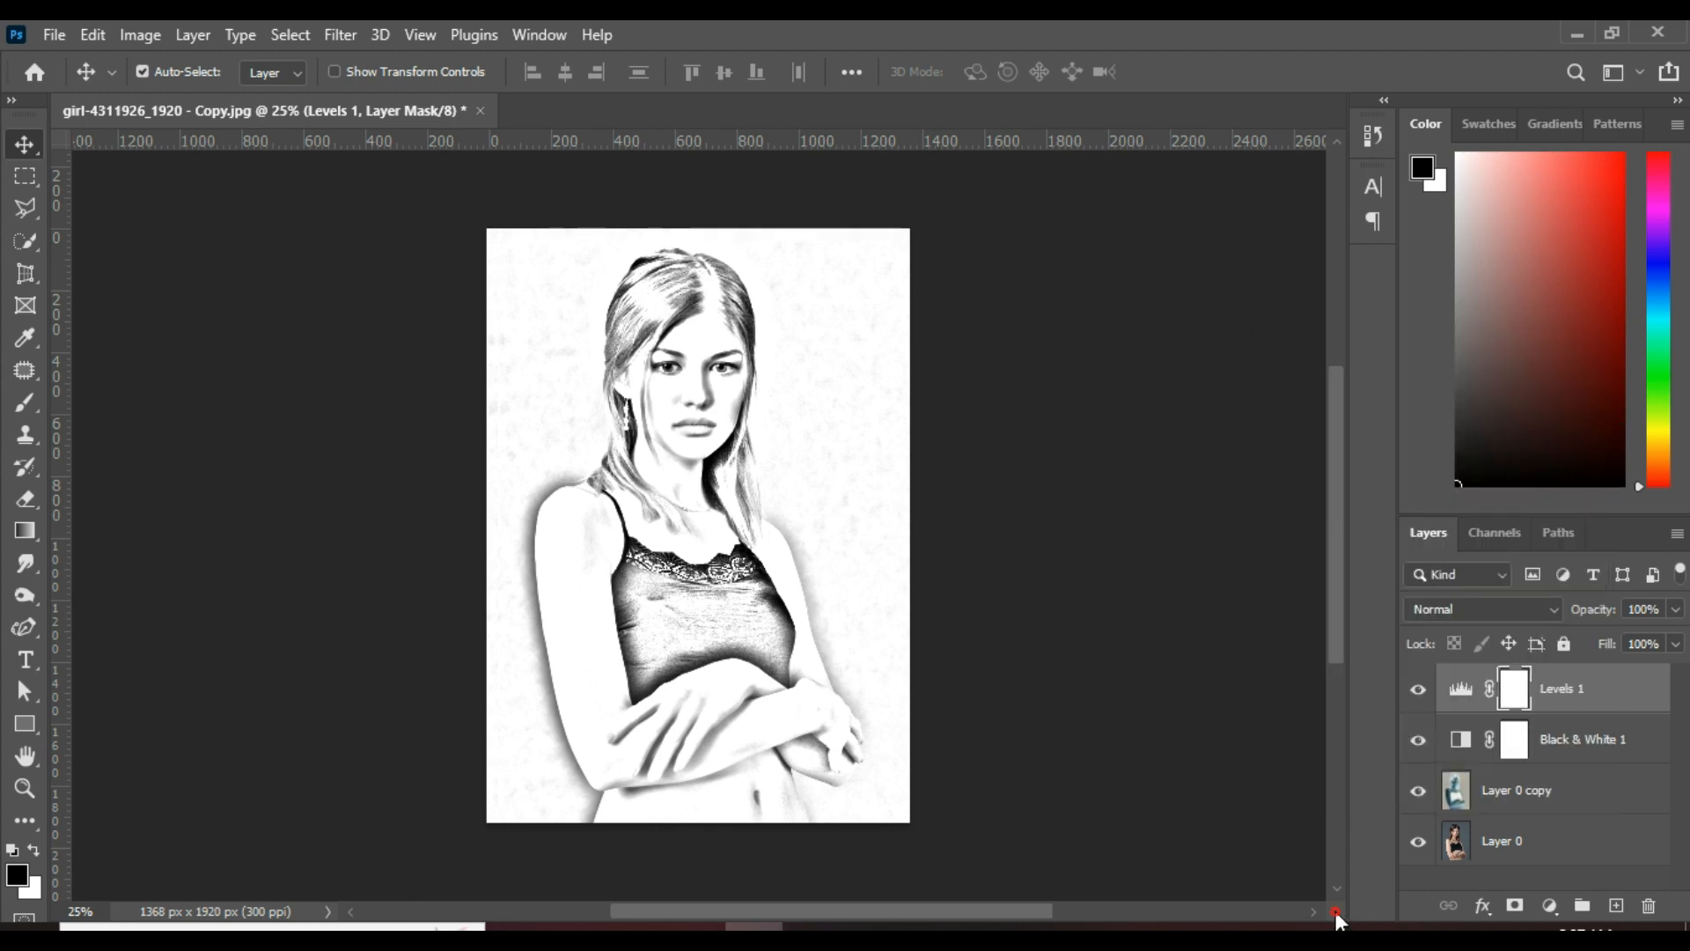
key("ctrl+plus")
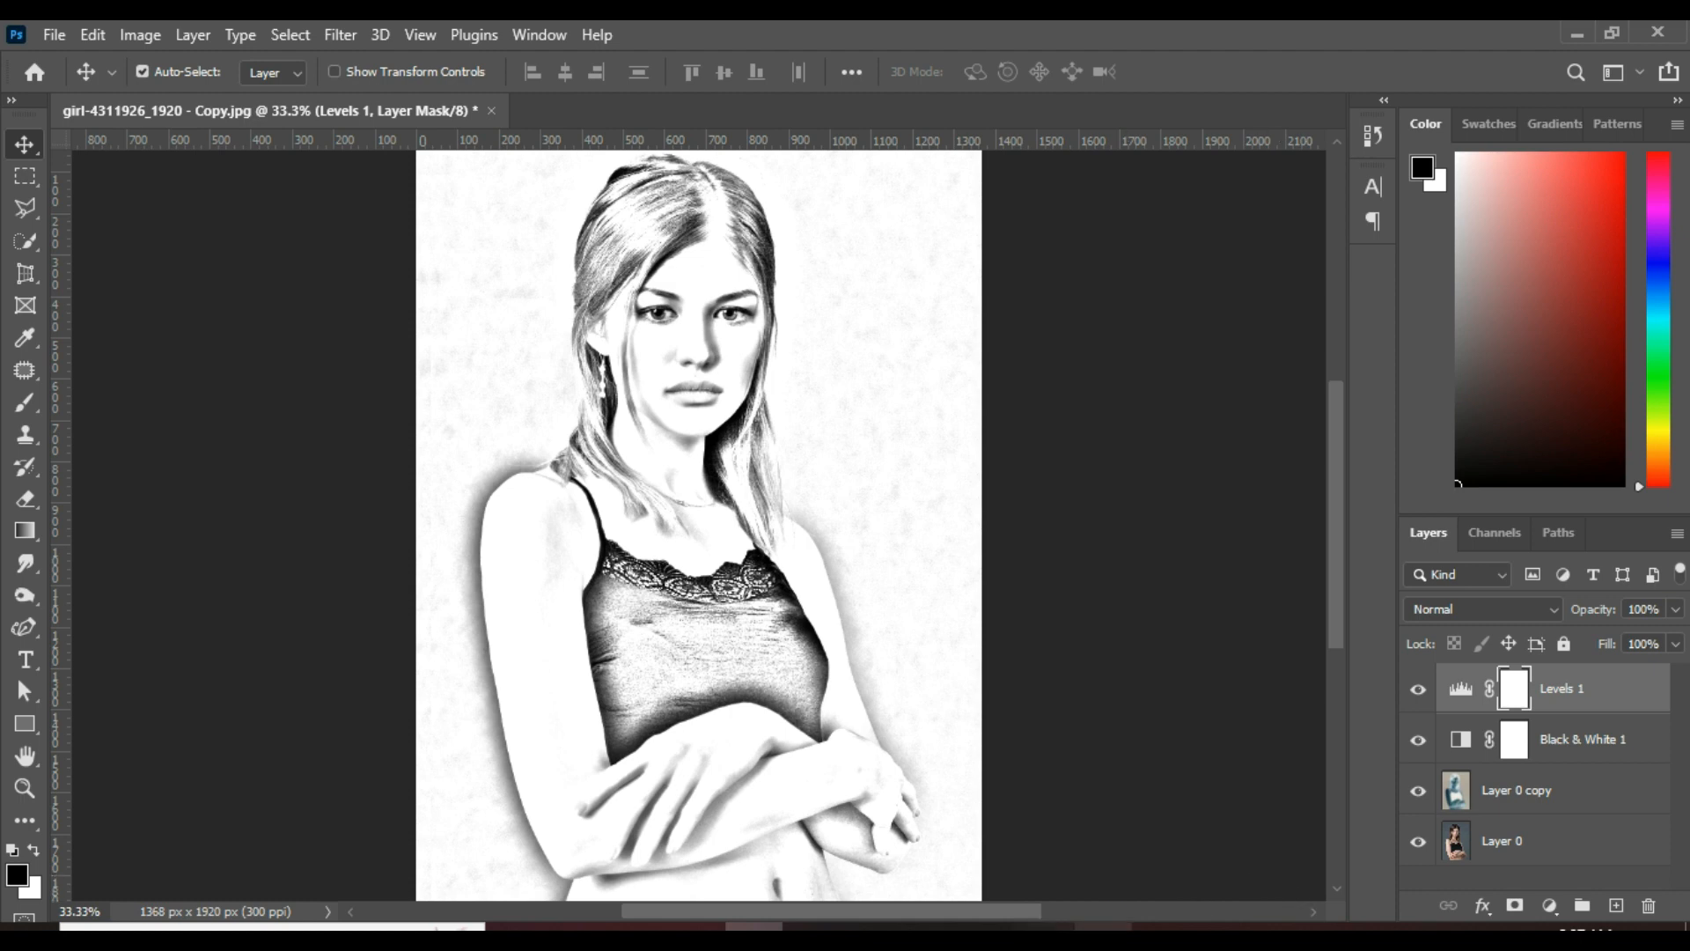
Duplicate the Background layer of the sunglasses portrait and add a Hue/Saturation adjustment layer above the copy.
left_click_drag(1540, 695, 1619, 915)
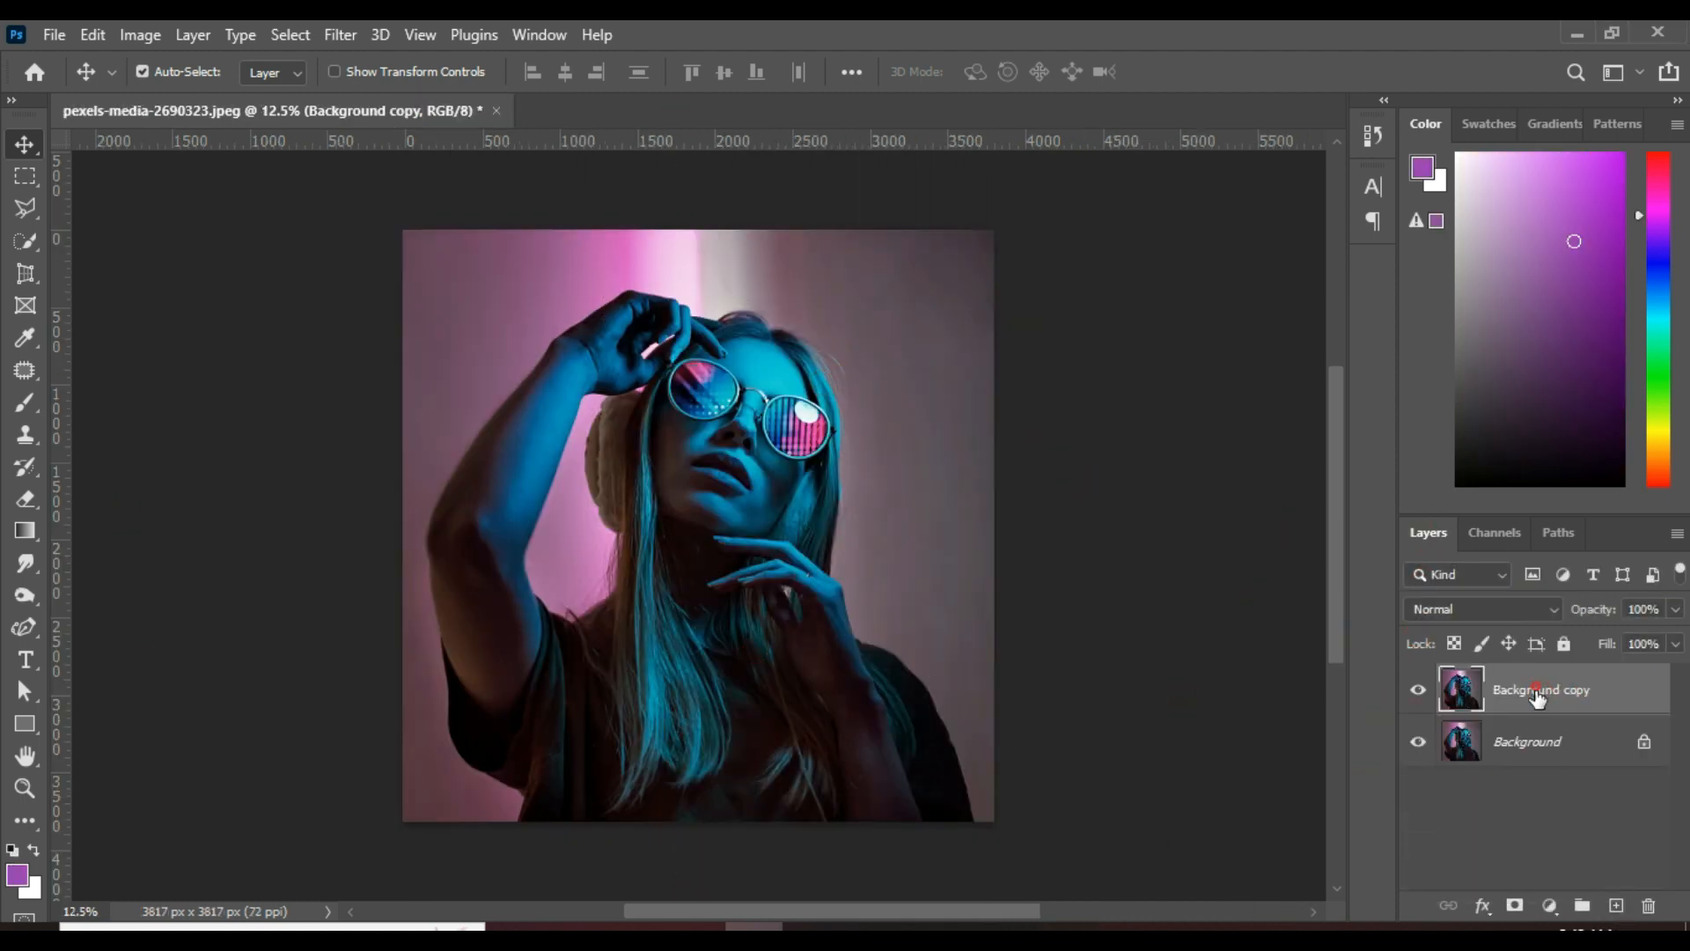
left_click(1552, 911)
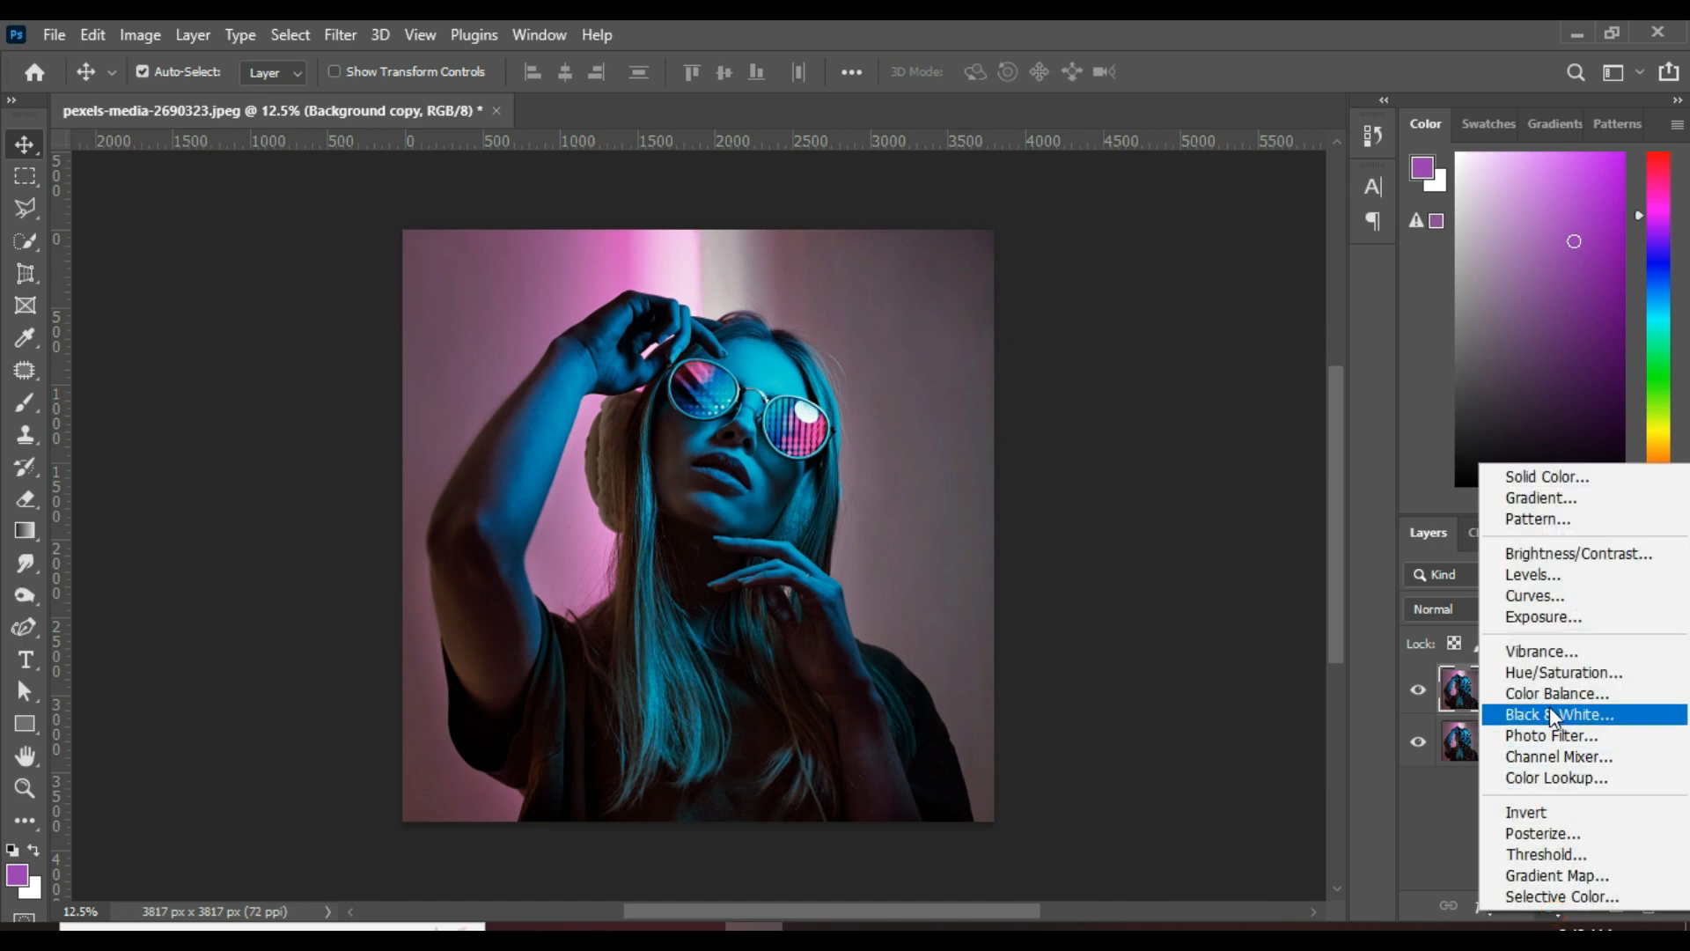
left_click(1545, 672)
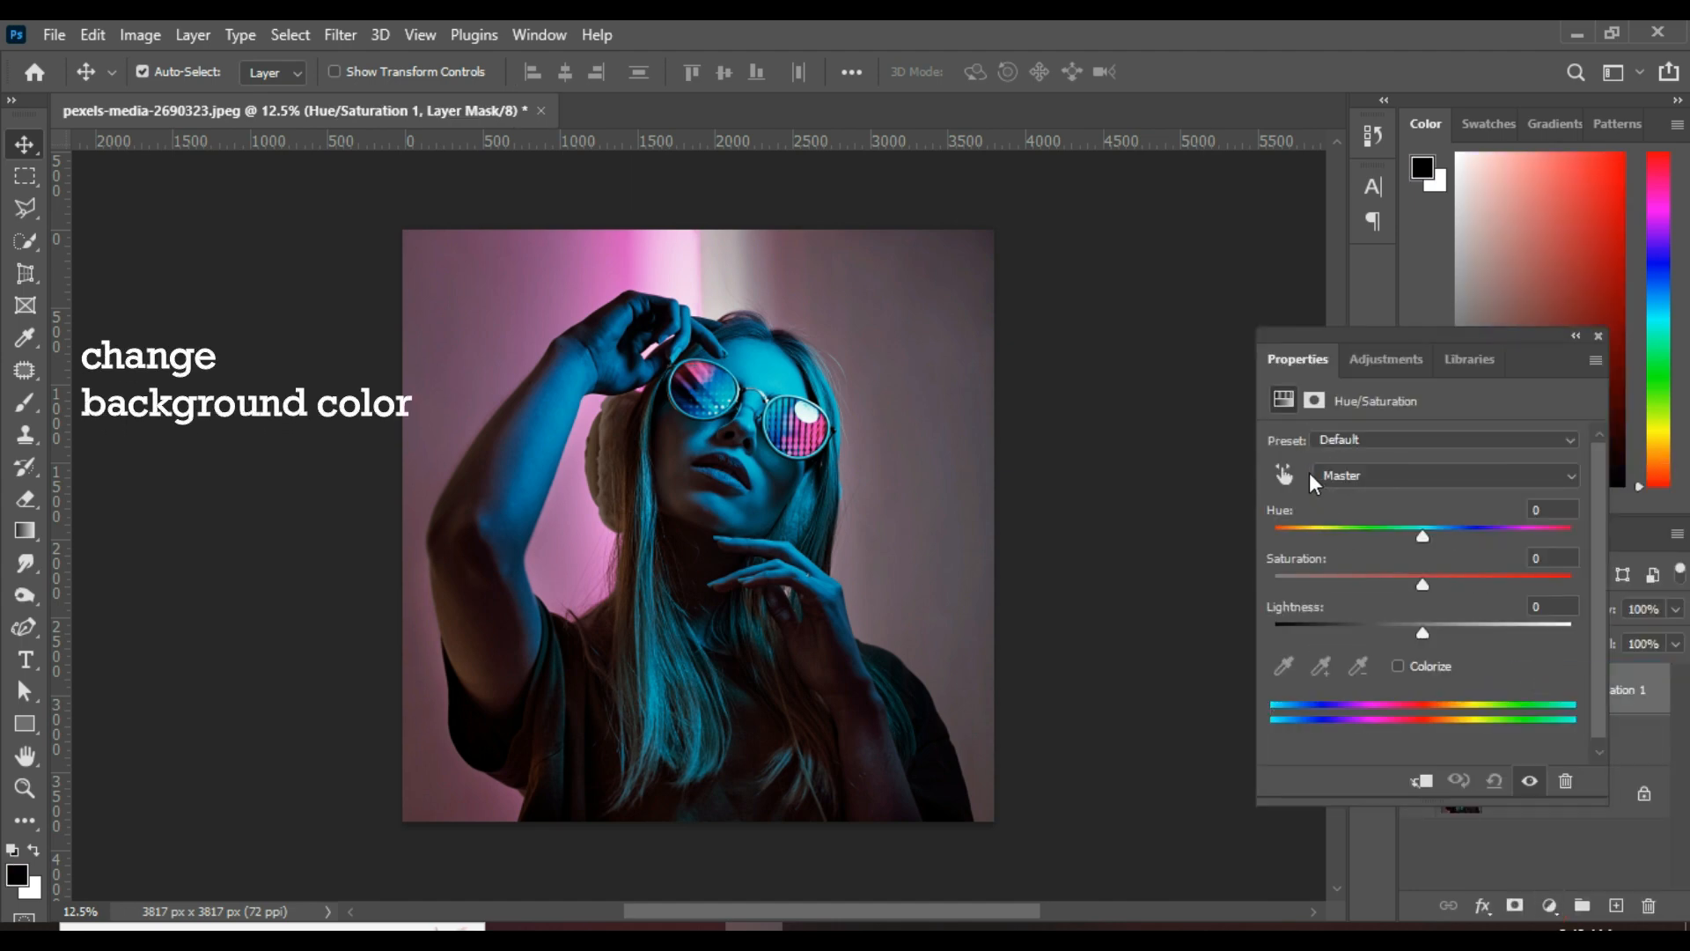
Sample the pink background to target the Magentas, set their hue to about +150 and saturation to +44, and compare with the original.
left_click(1284, 474)
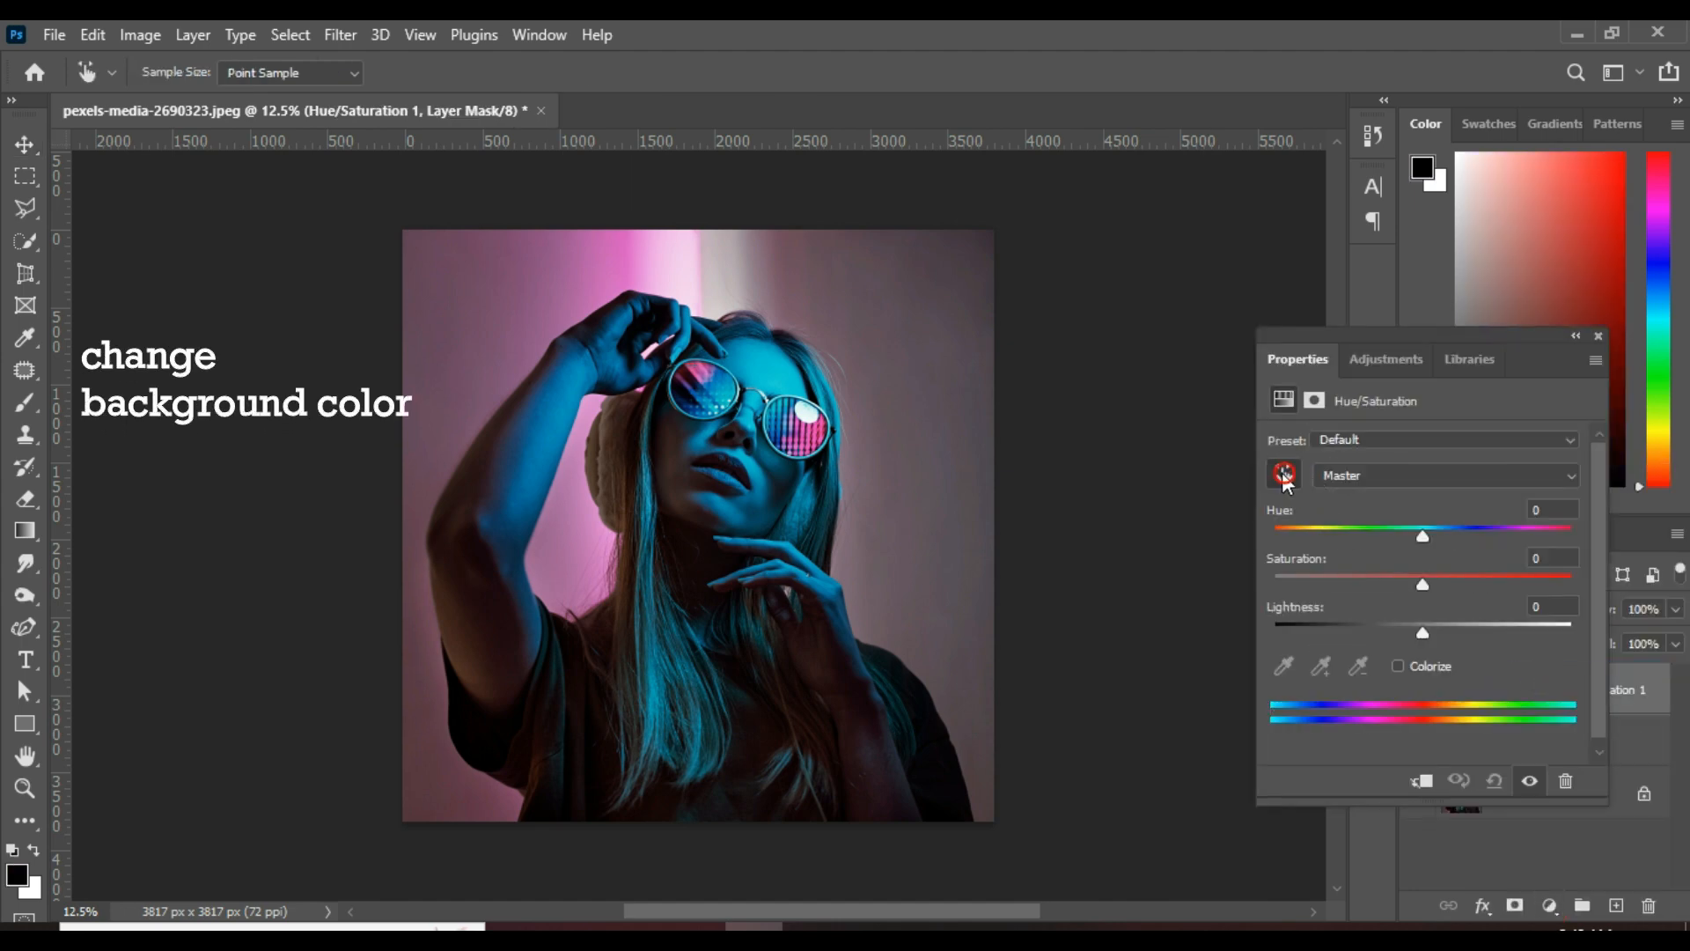
left_click(547, 317)
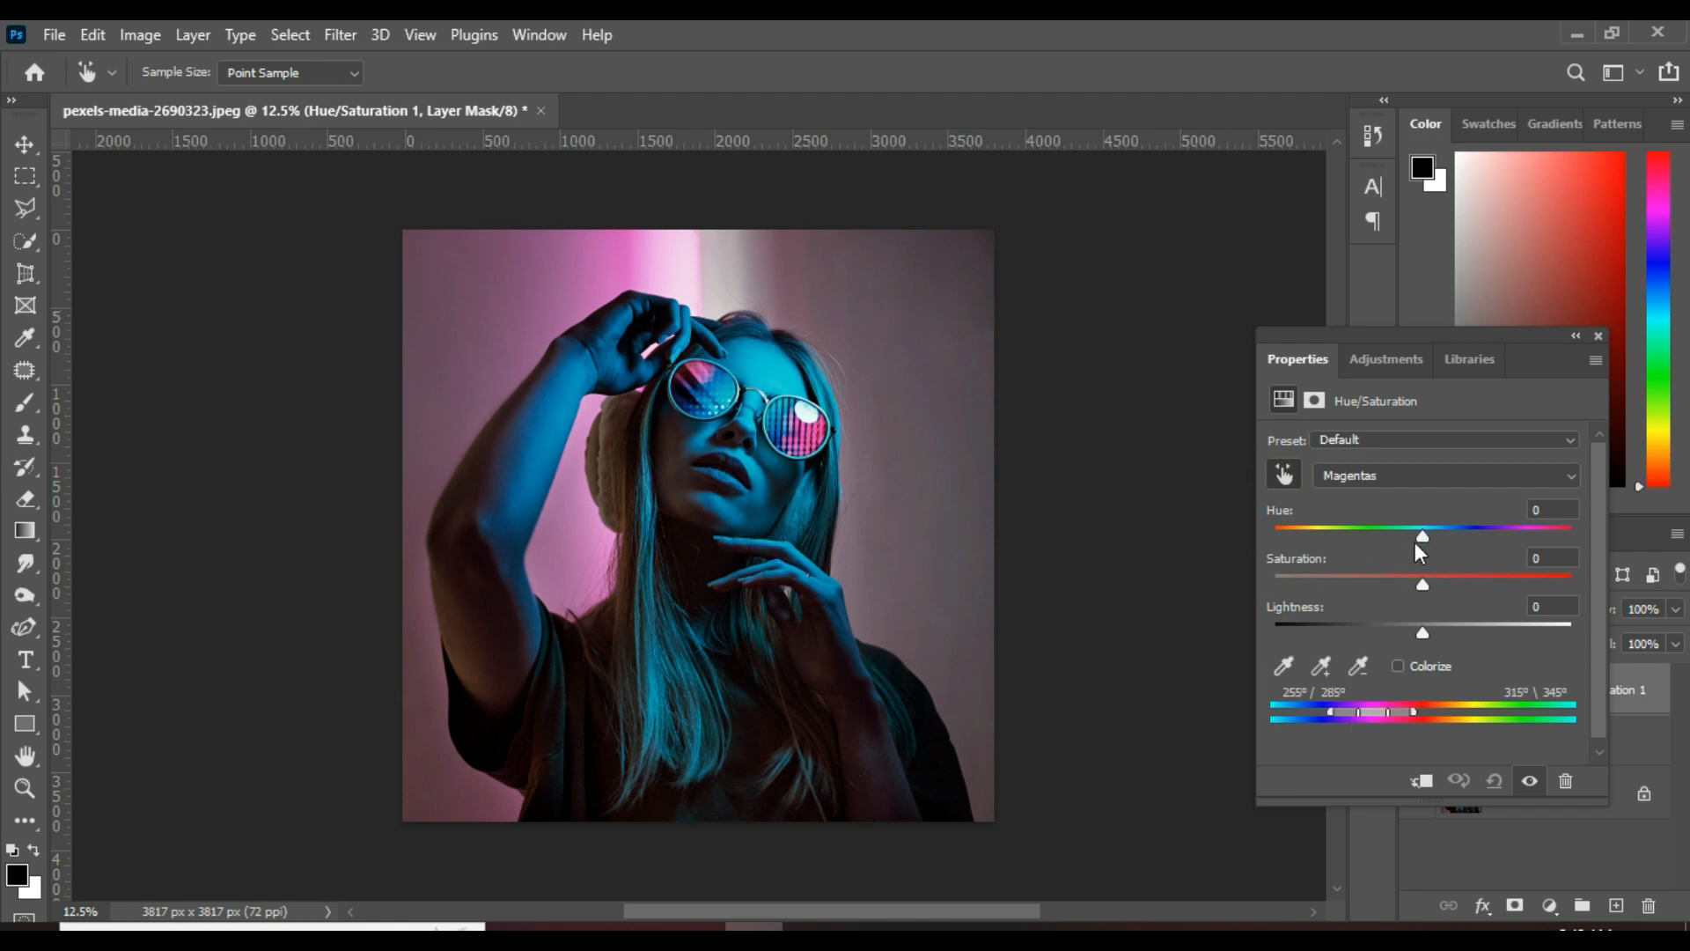
left_click_drag(1423, 536, 1551, 533)
left_click_drag(1423, 582, 1492, 592)
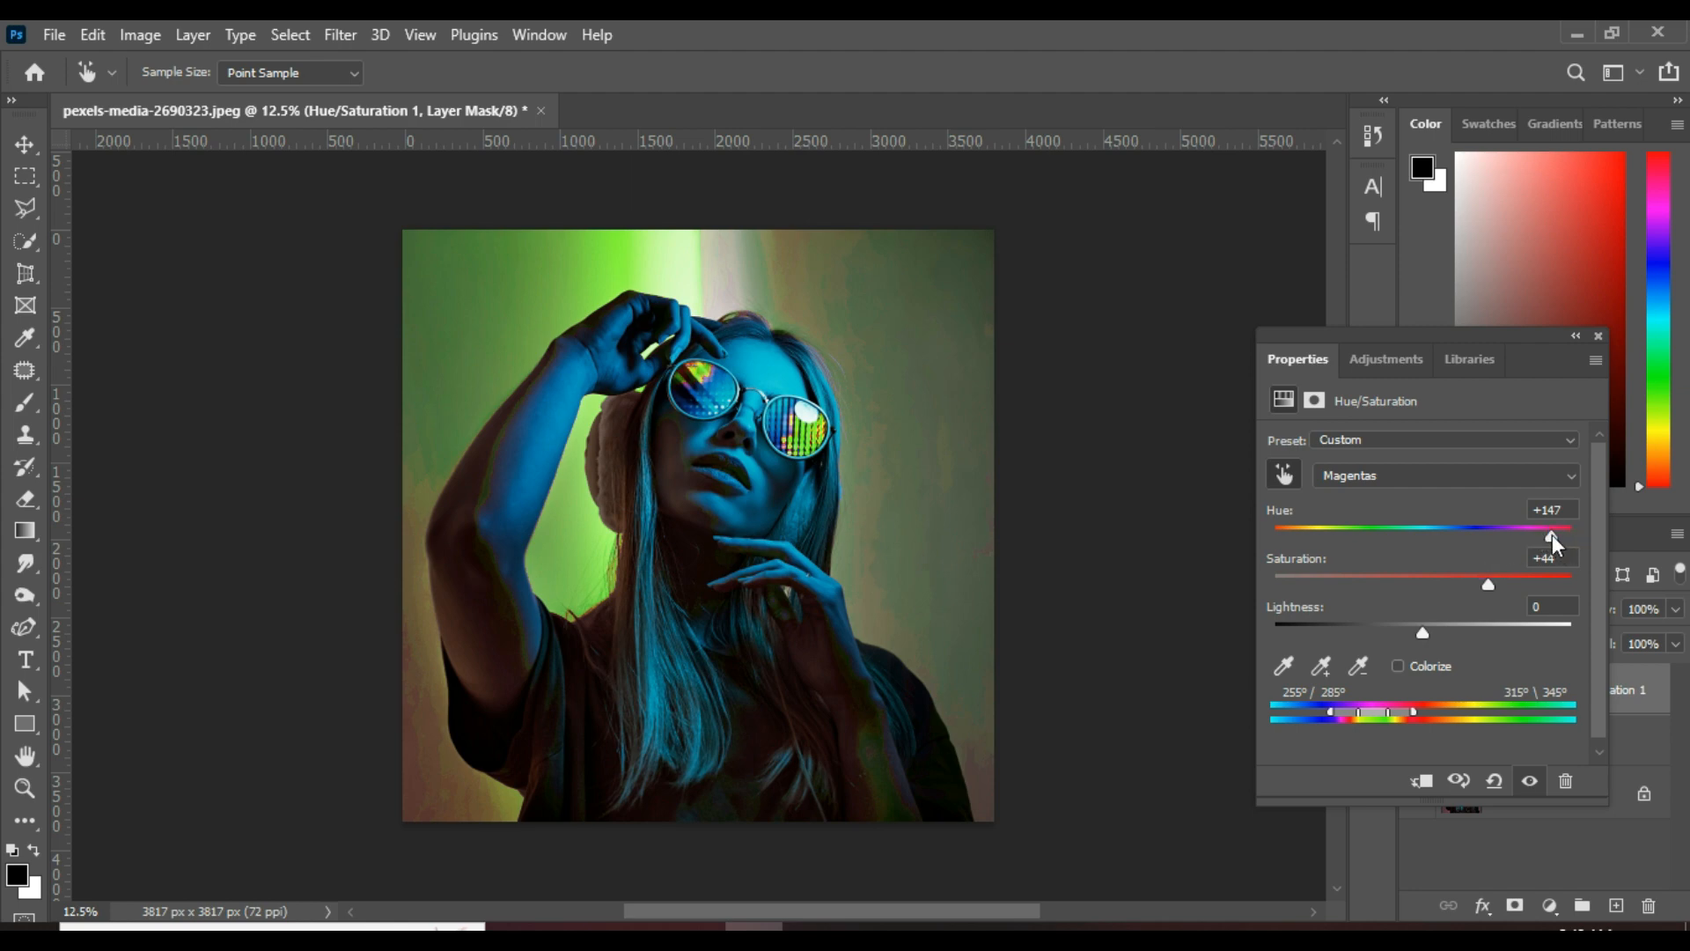
left_click_drag(1551, 535, 1555, 535)
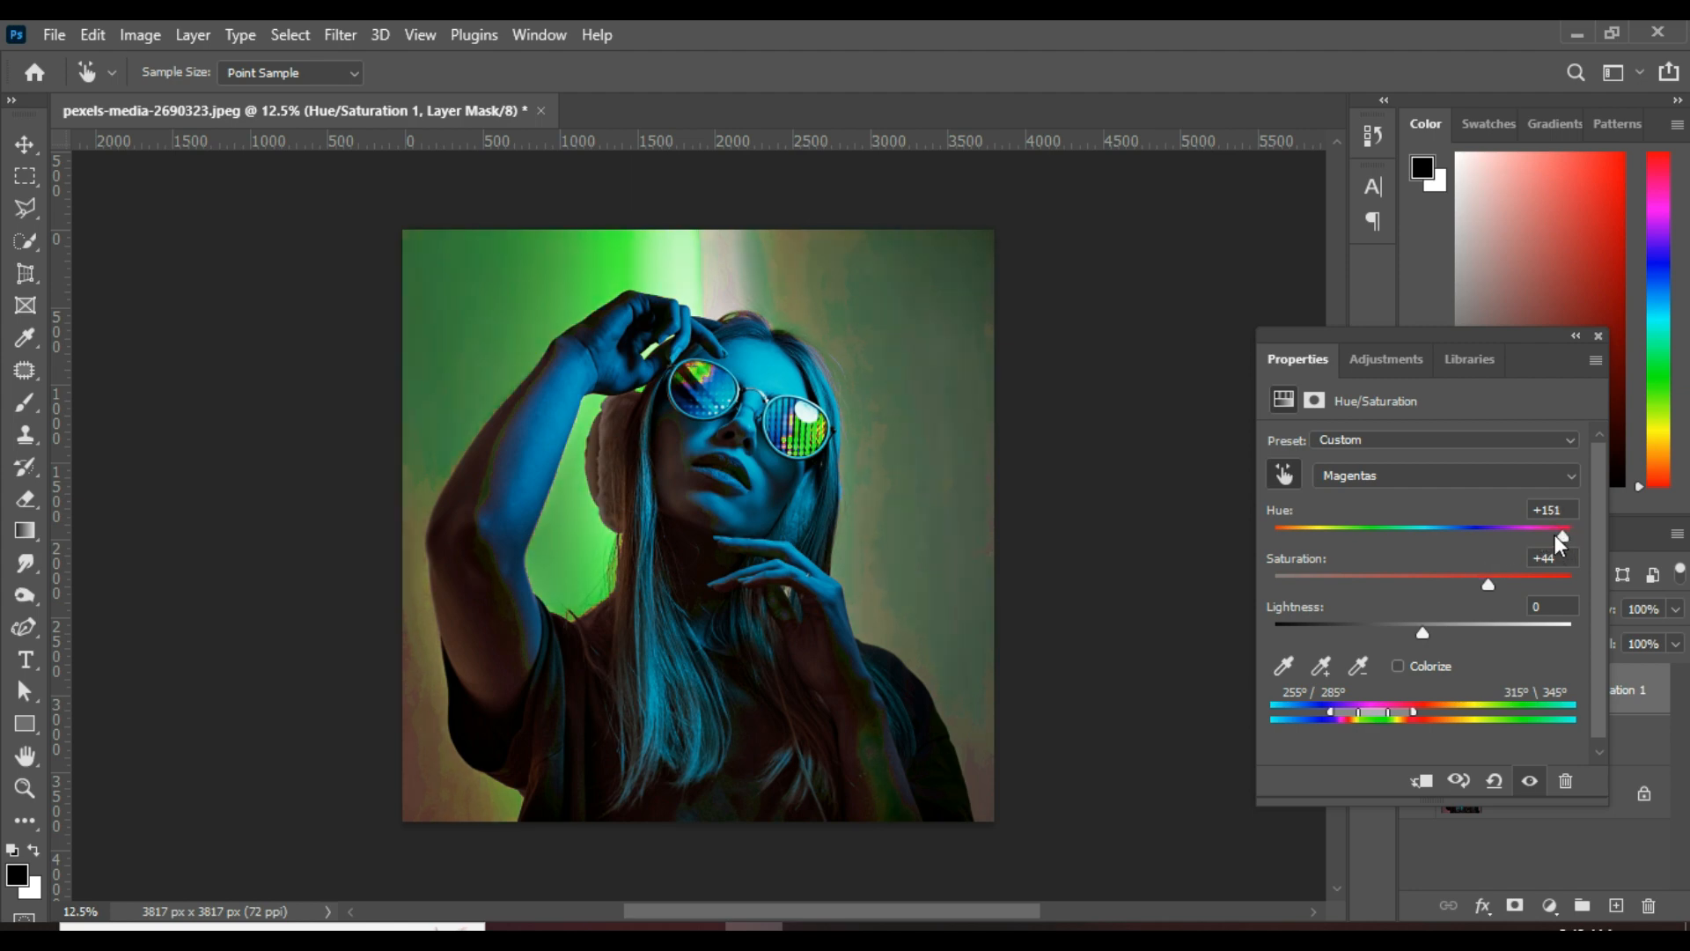
left_click(1599, 338)
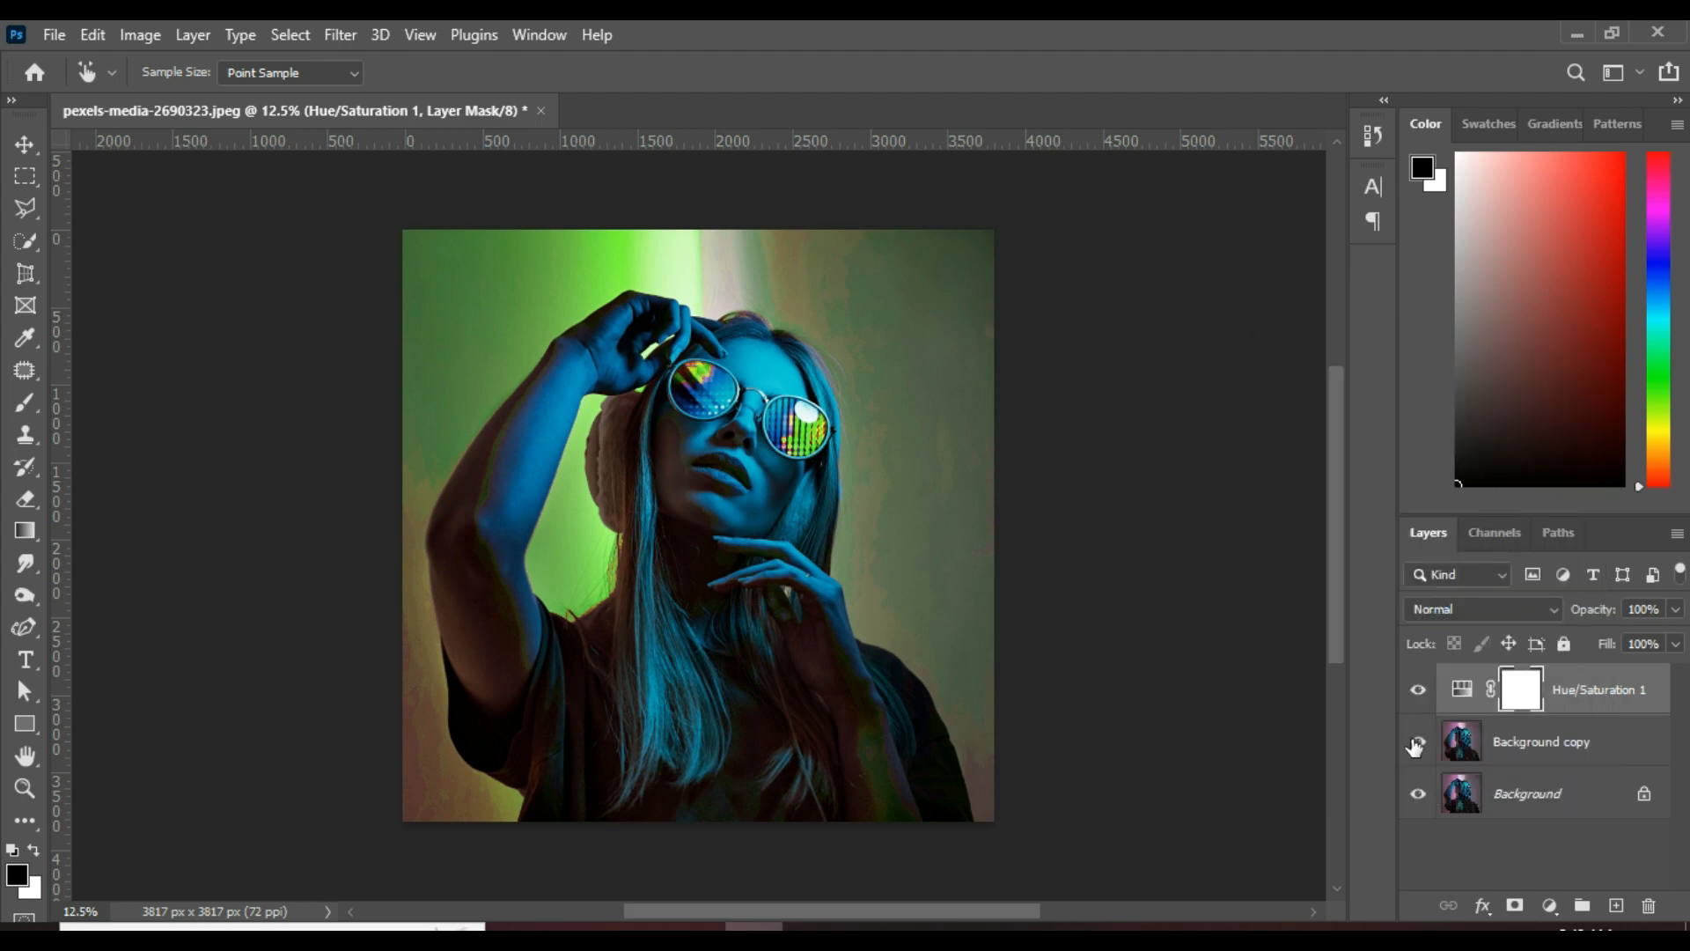
left_click(1419, 691)
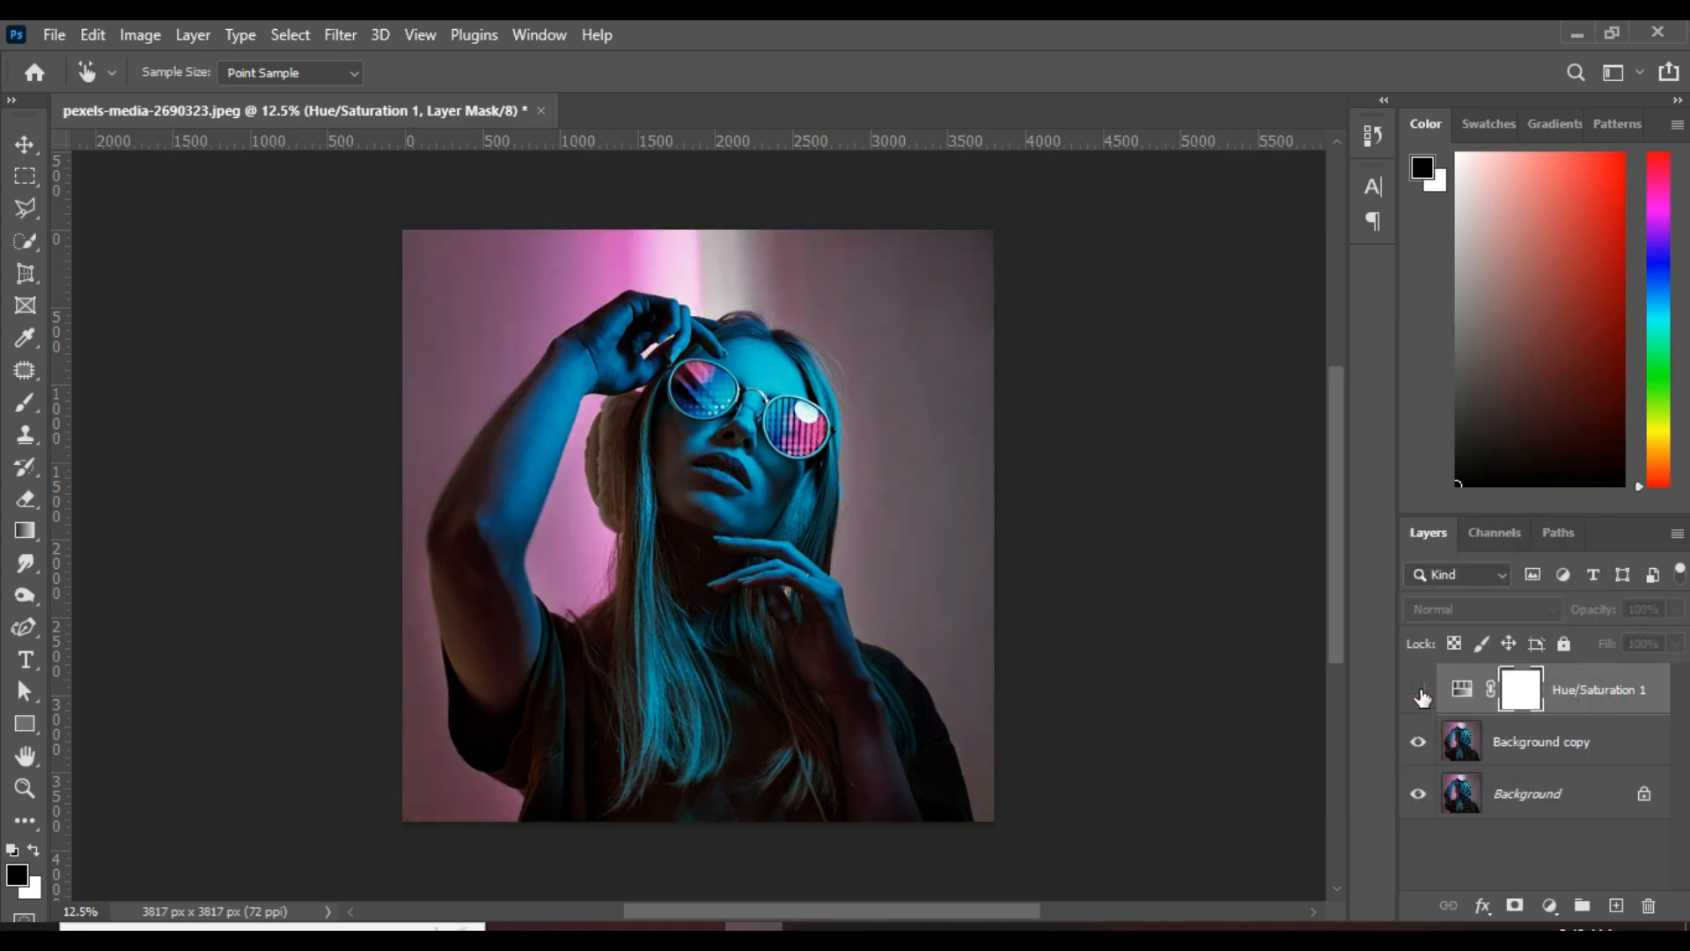
left_click(1420, 691)
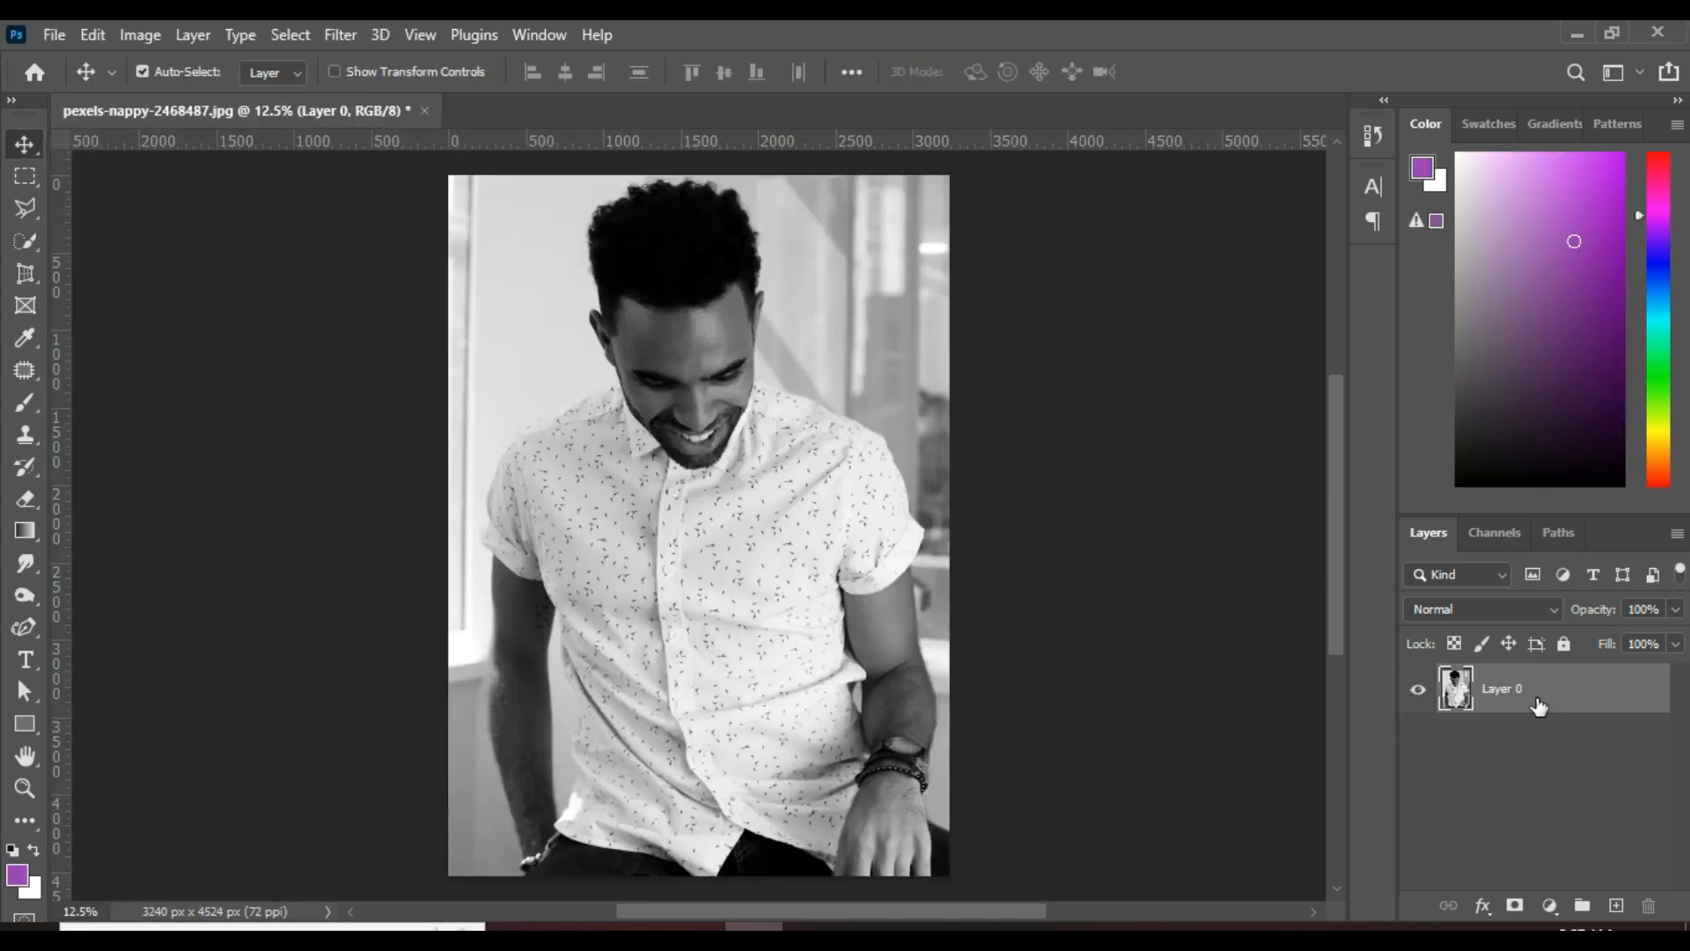
Add a Gradient Map adjustment layer above the black-and-white portrait and set its starting color stop to ff7800.
left_click(1552, 907)
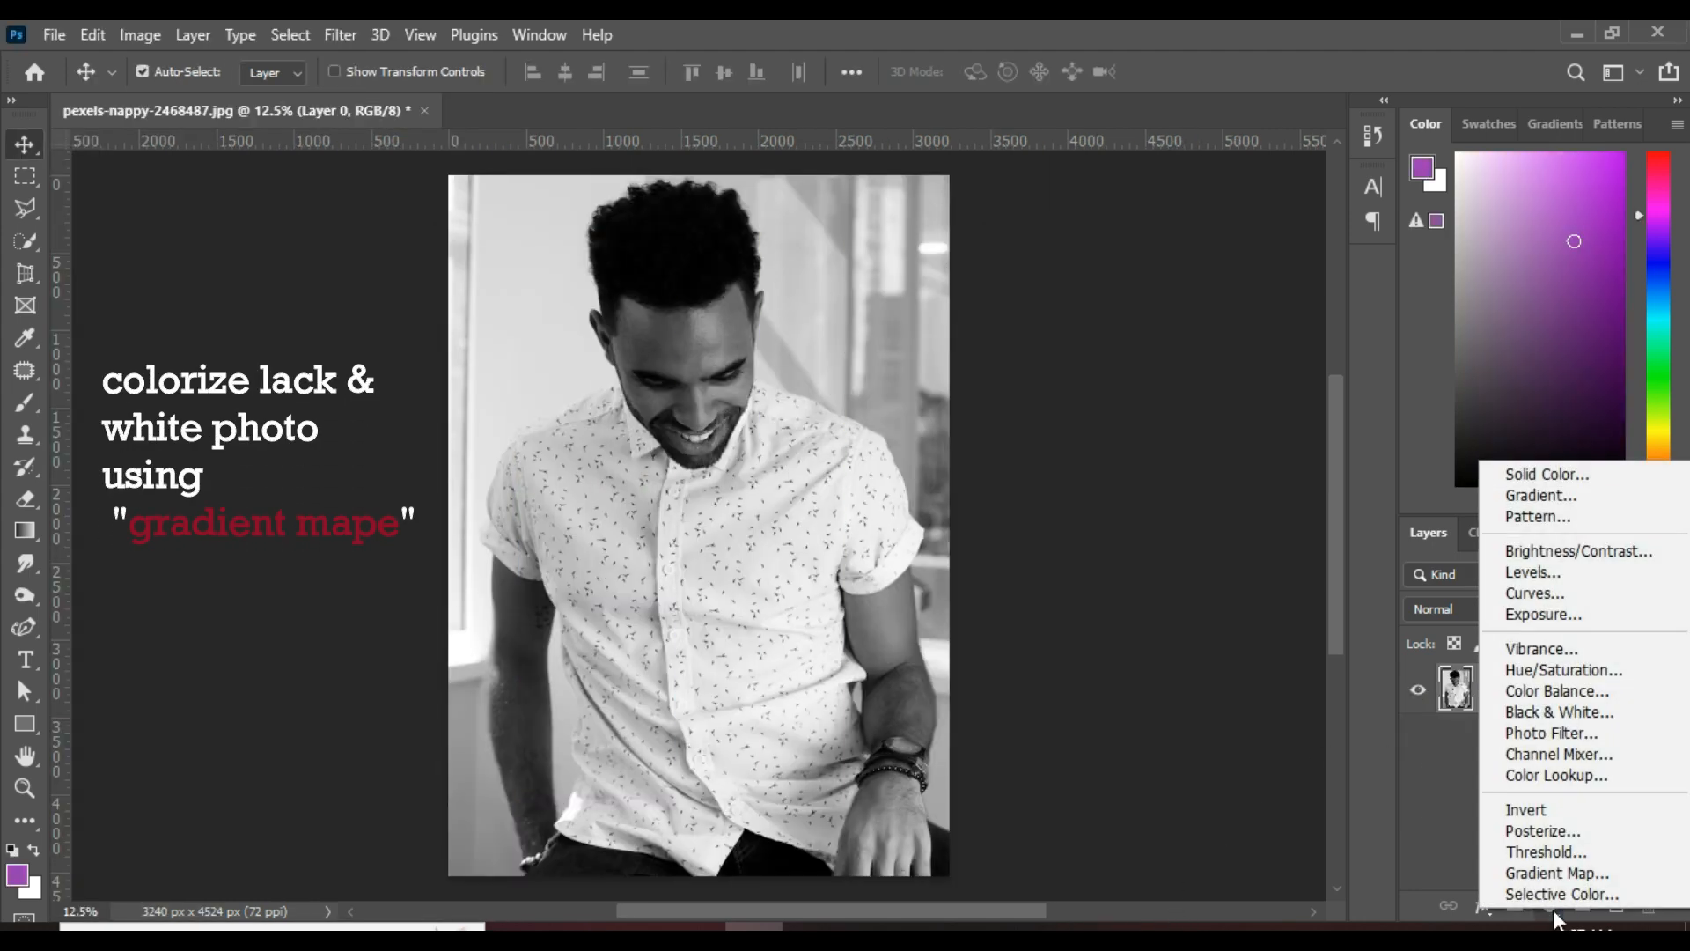
left_click(1548, 874)
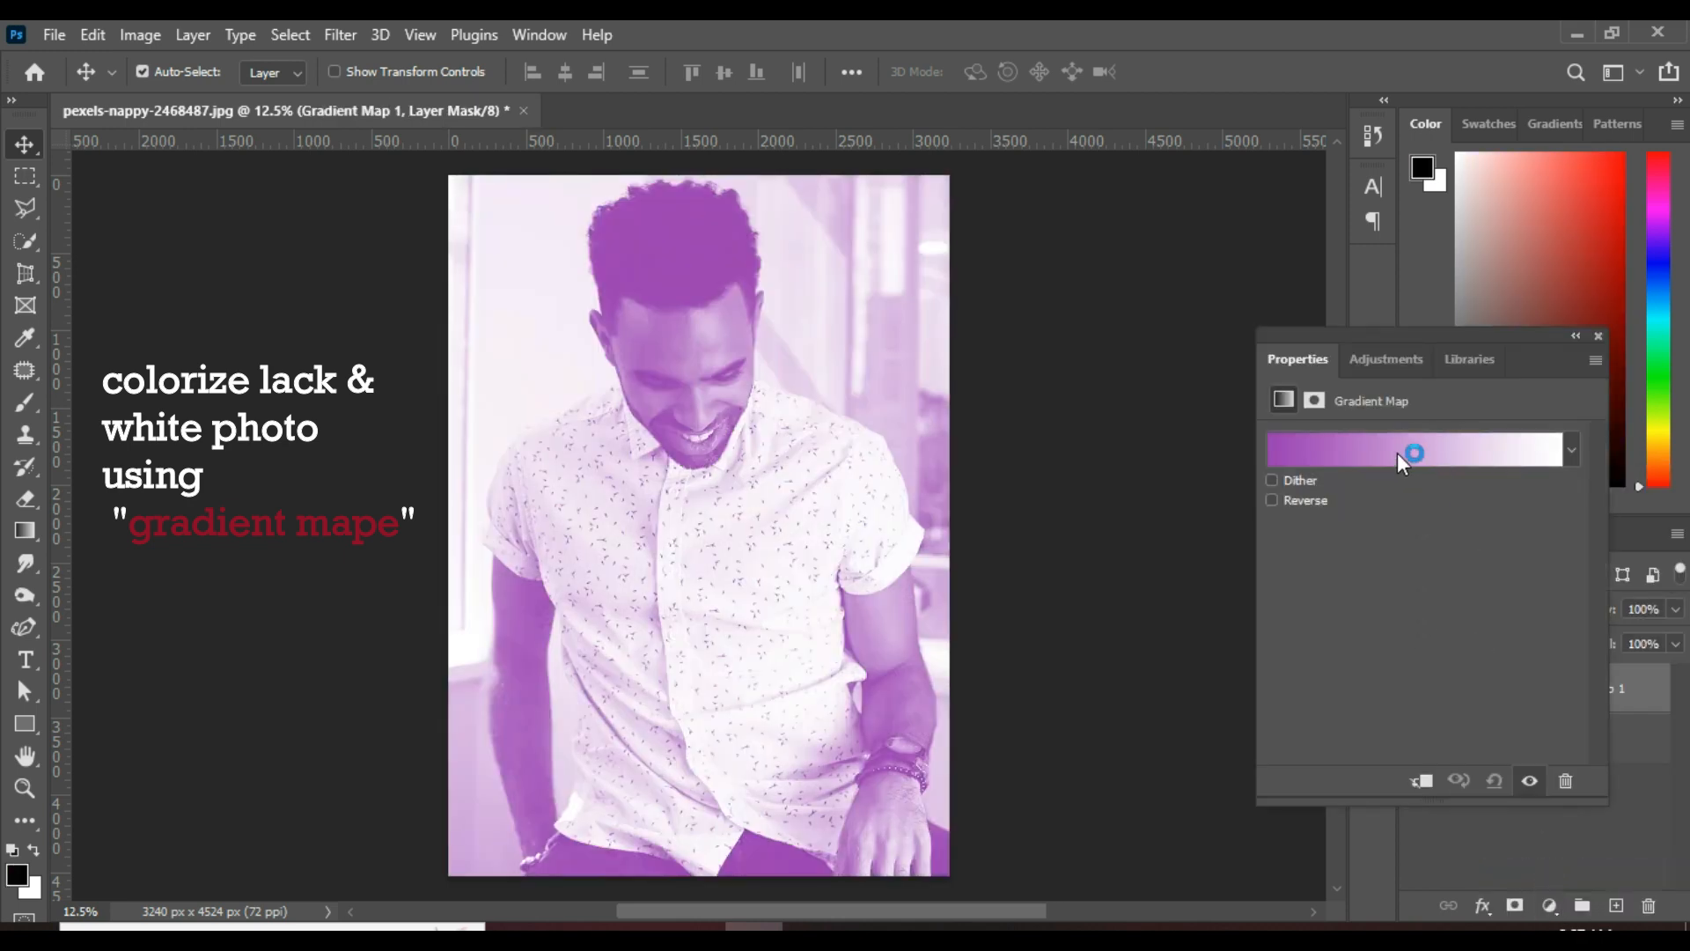
left_click(1392, 449)
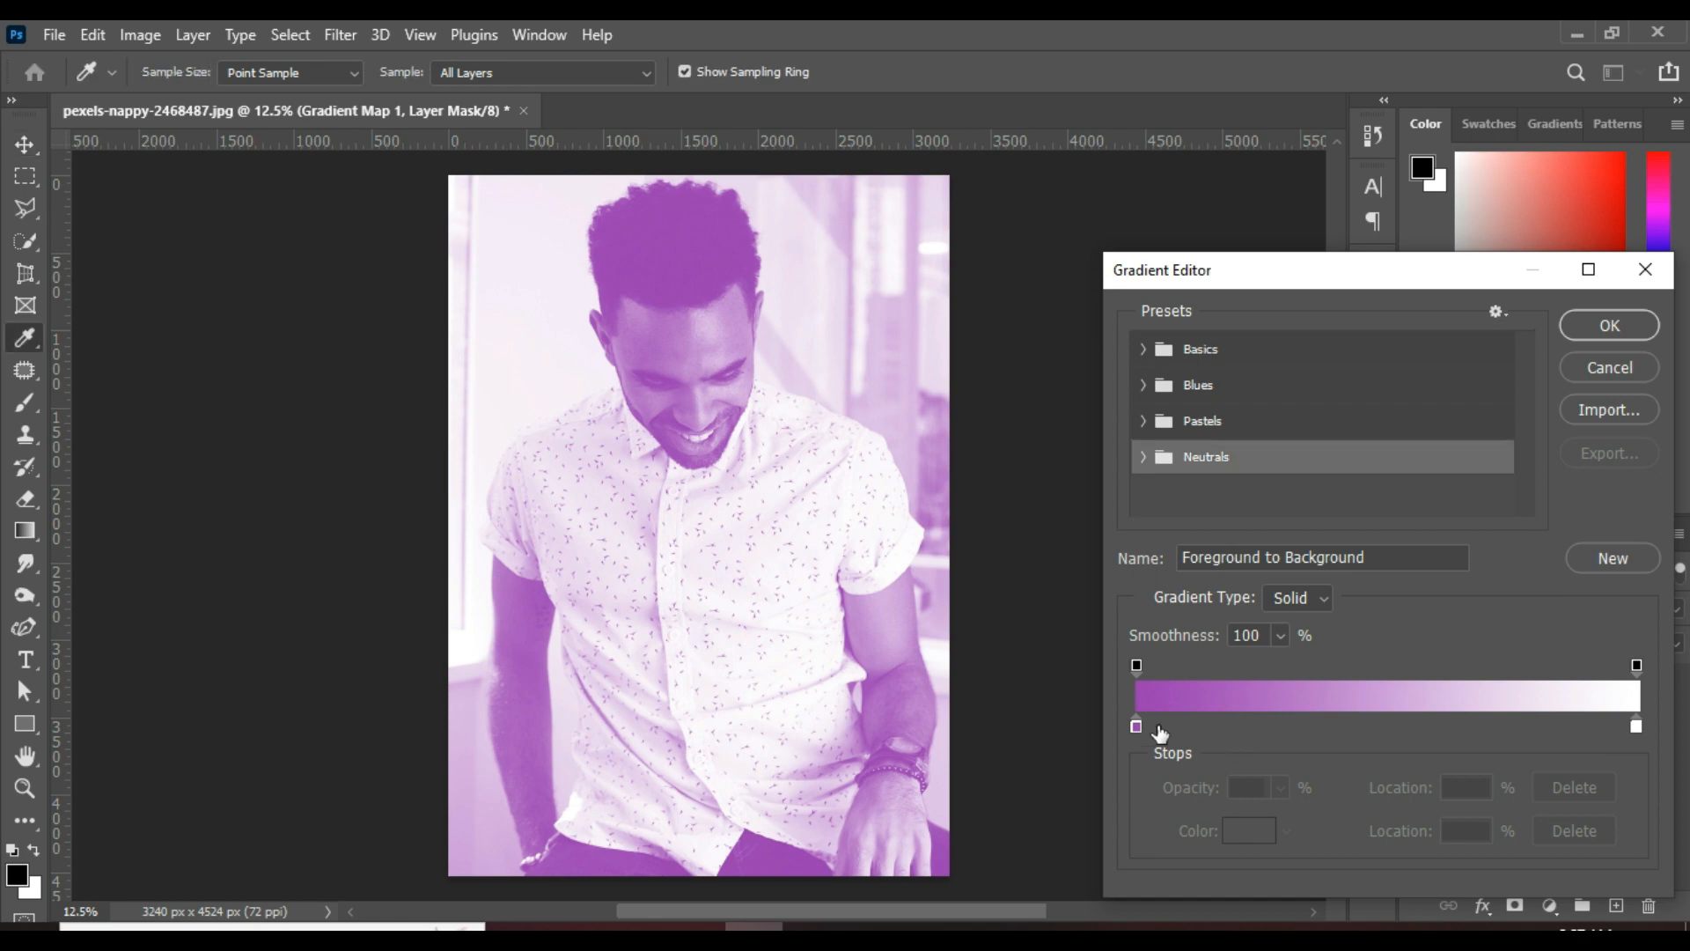
left_click(1138, 726)
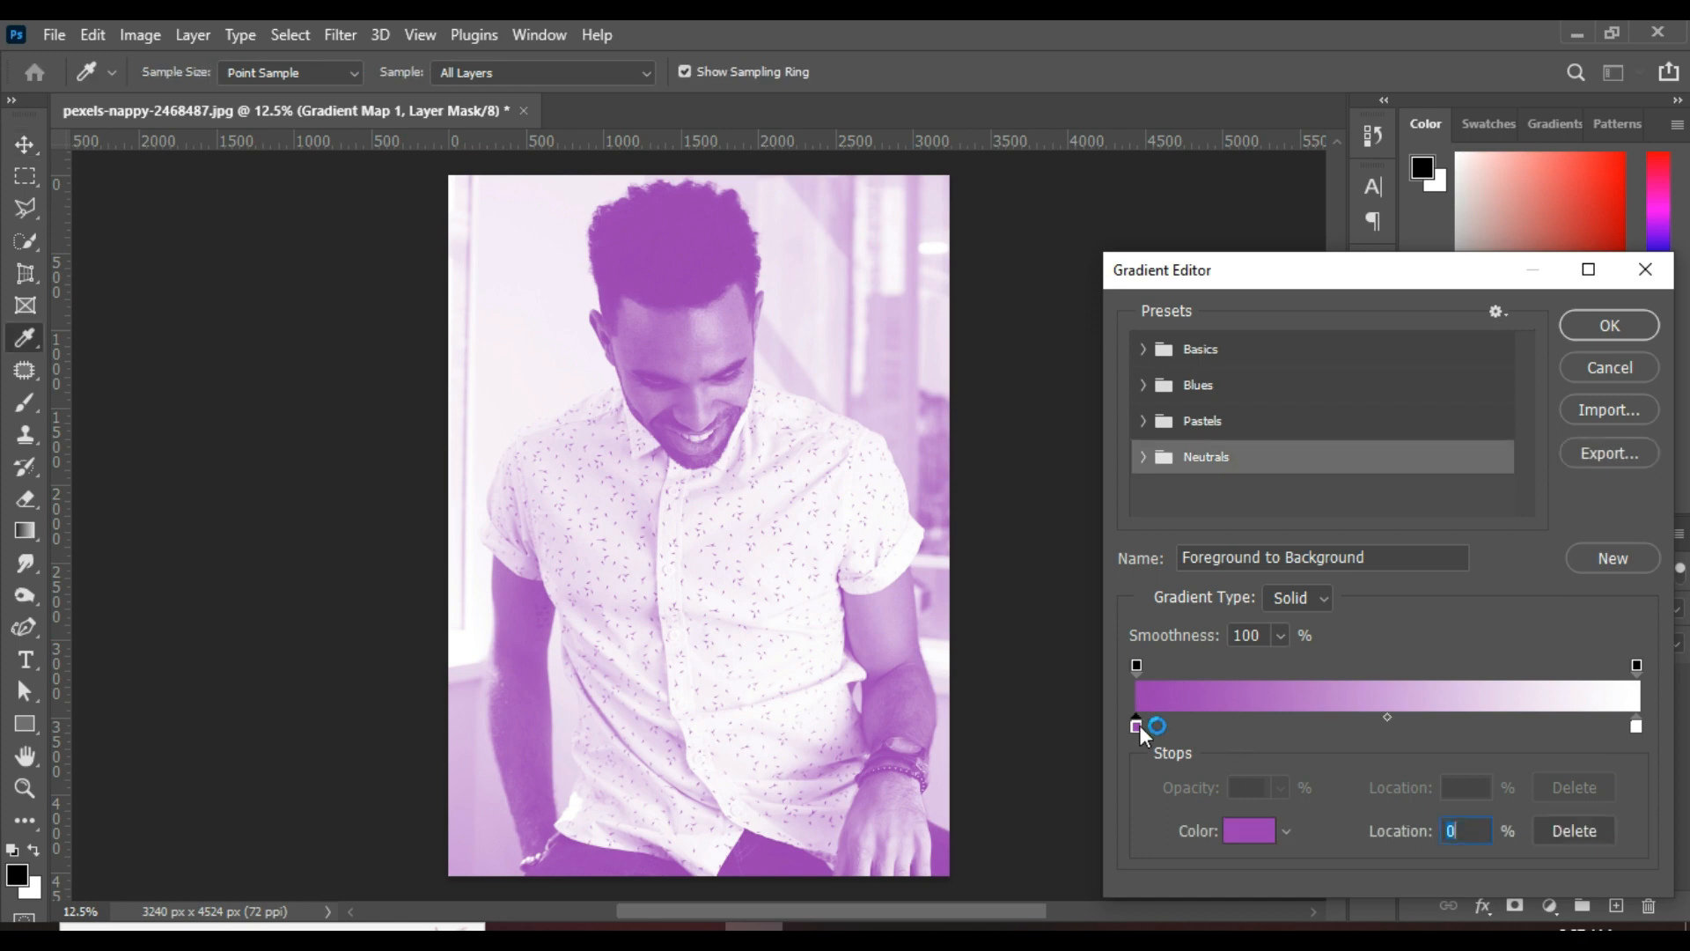
left_click(1252, 829)
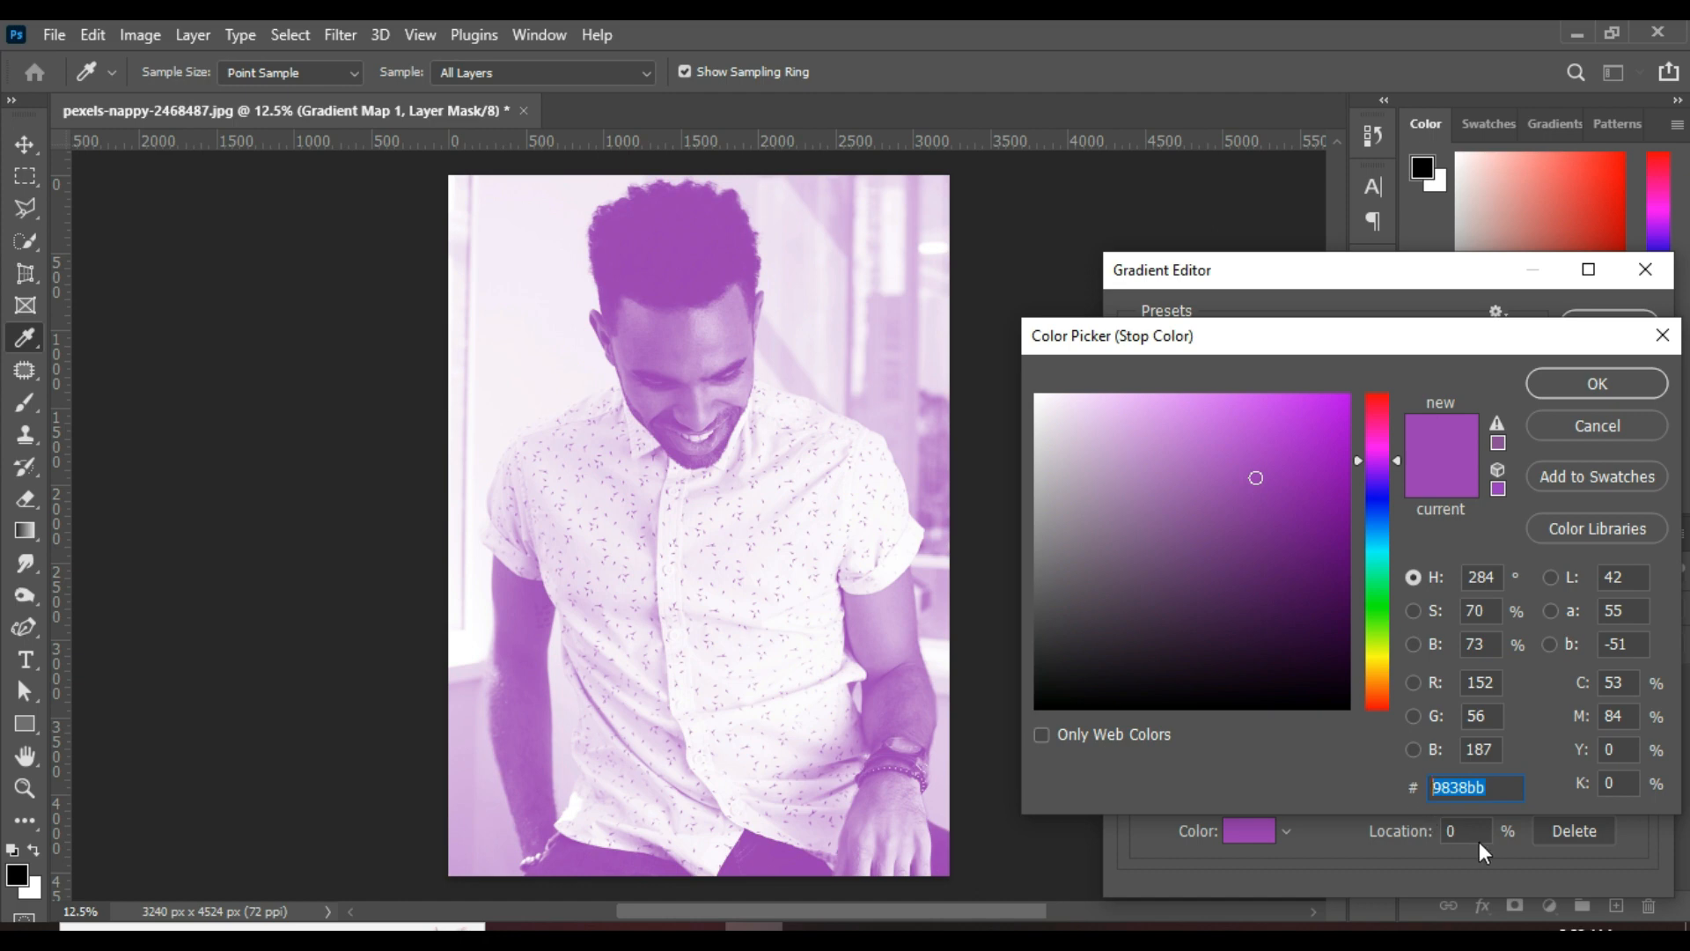
type("ff7800")
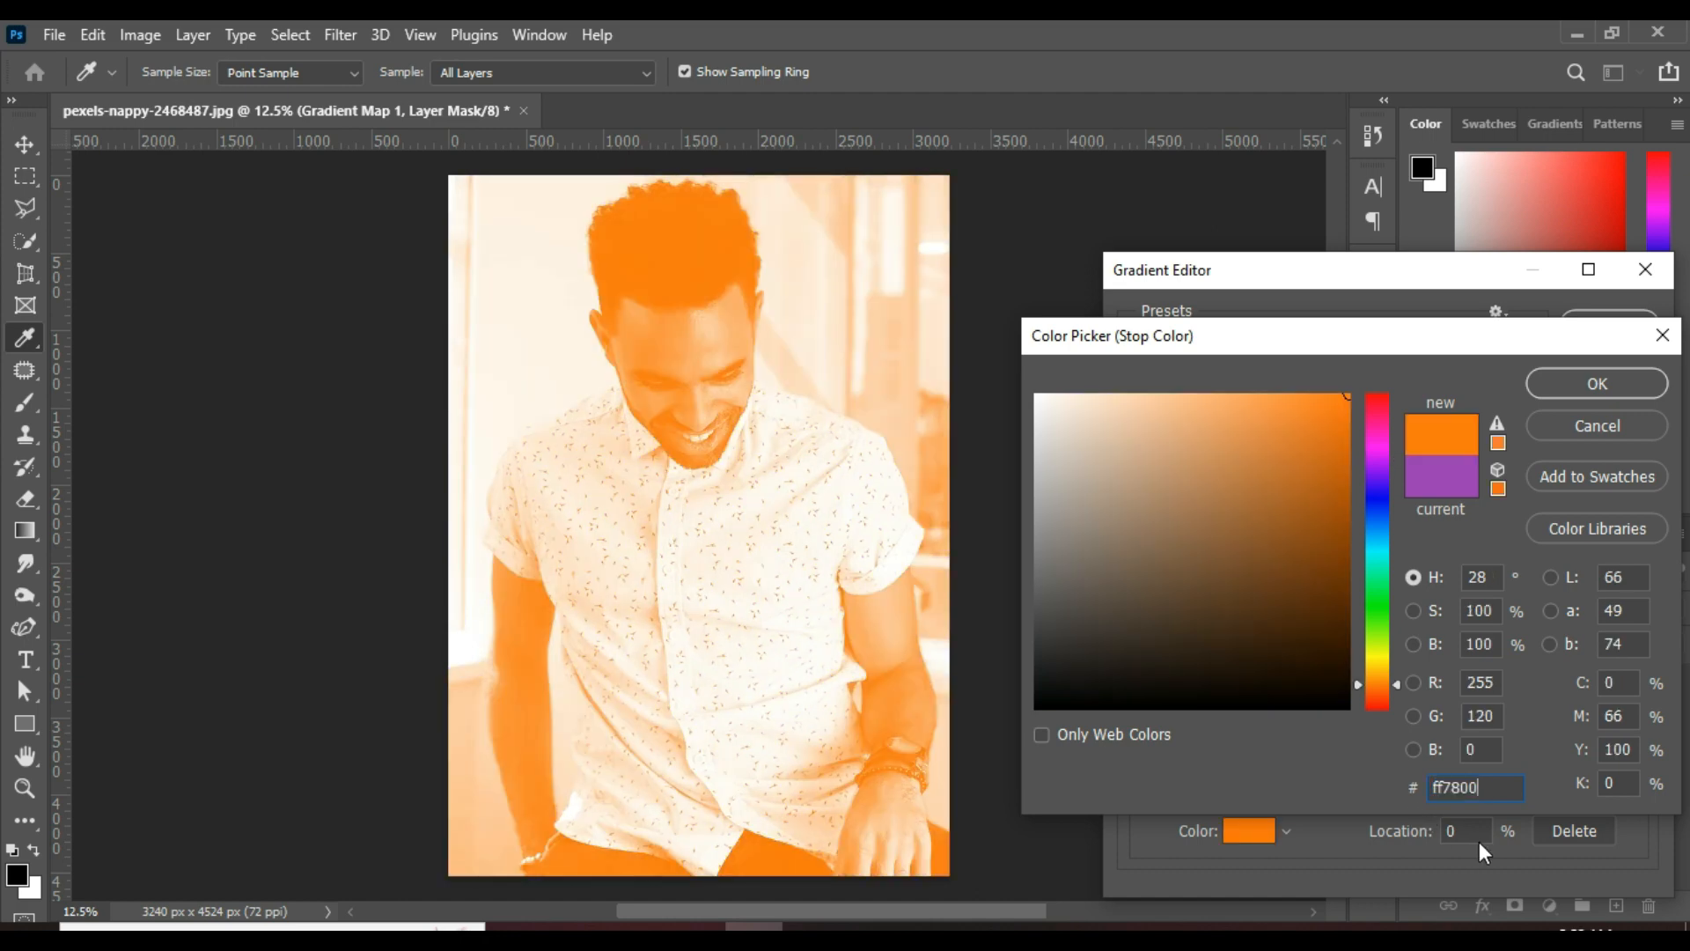
left_click(1579, 384)
Add a color stop at the 50% location of the gradient and set its color to fb9999.
left_click(1402, 710)
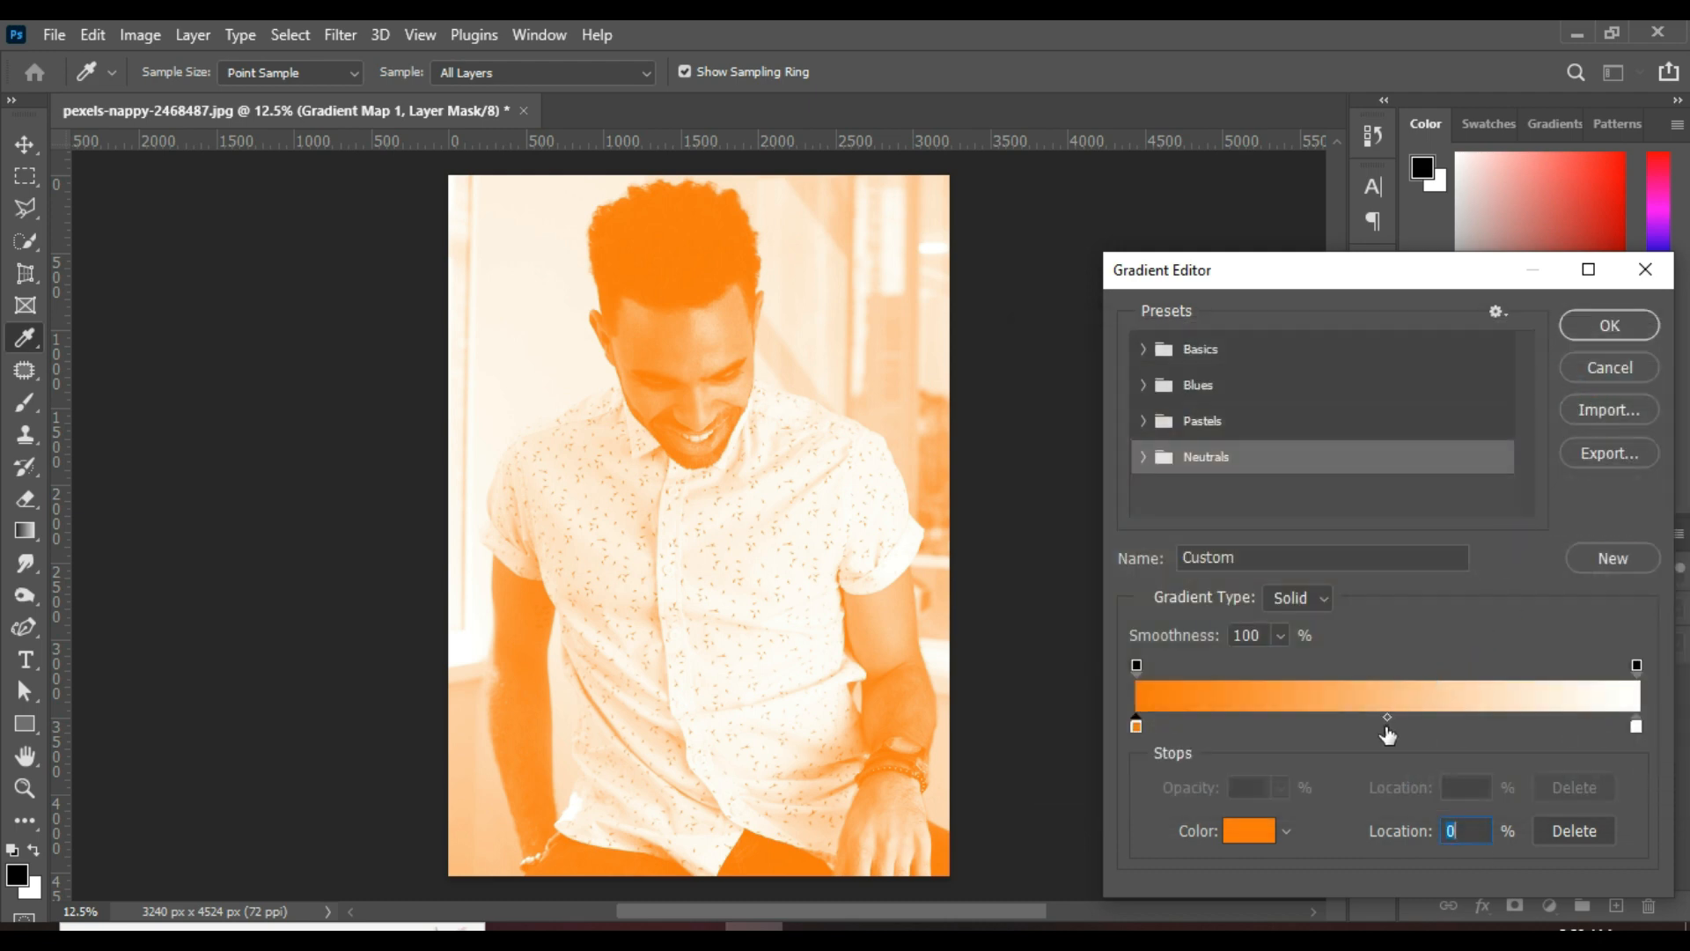
left_click(1386, 727)
left_click(1386, 726)
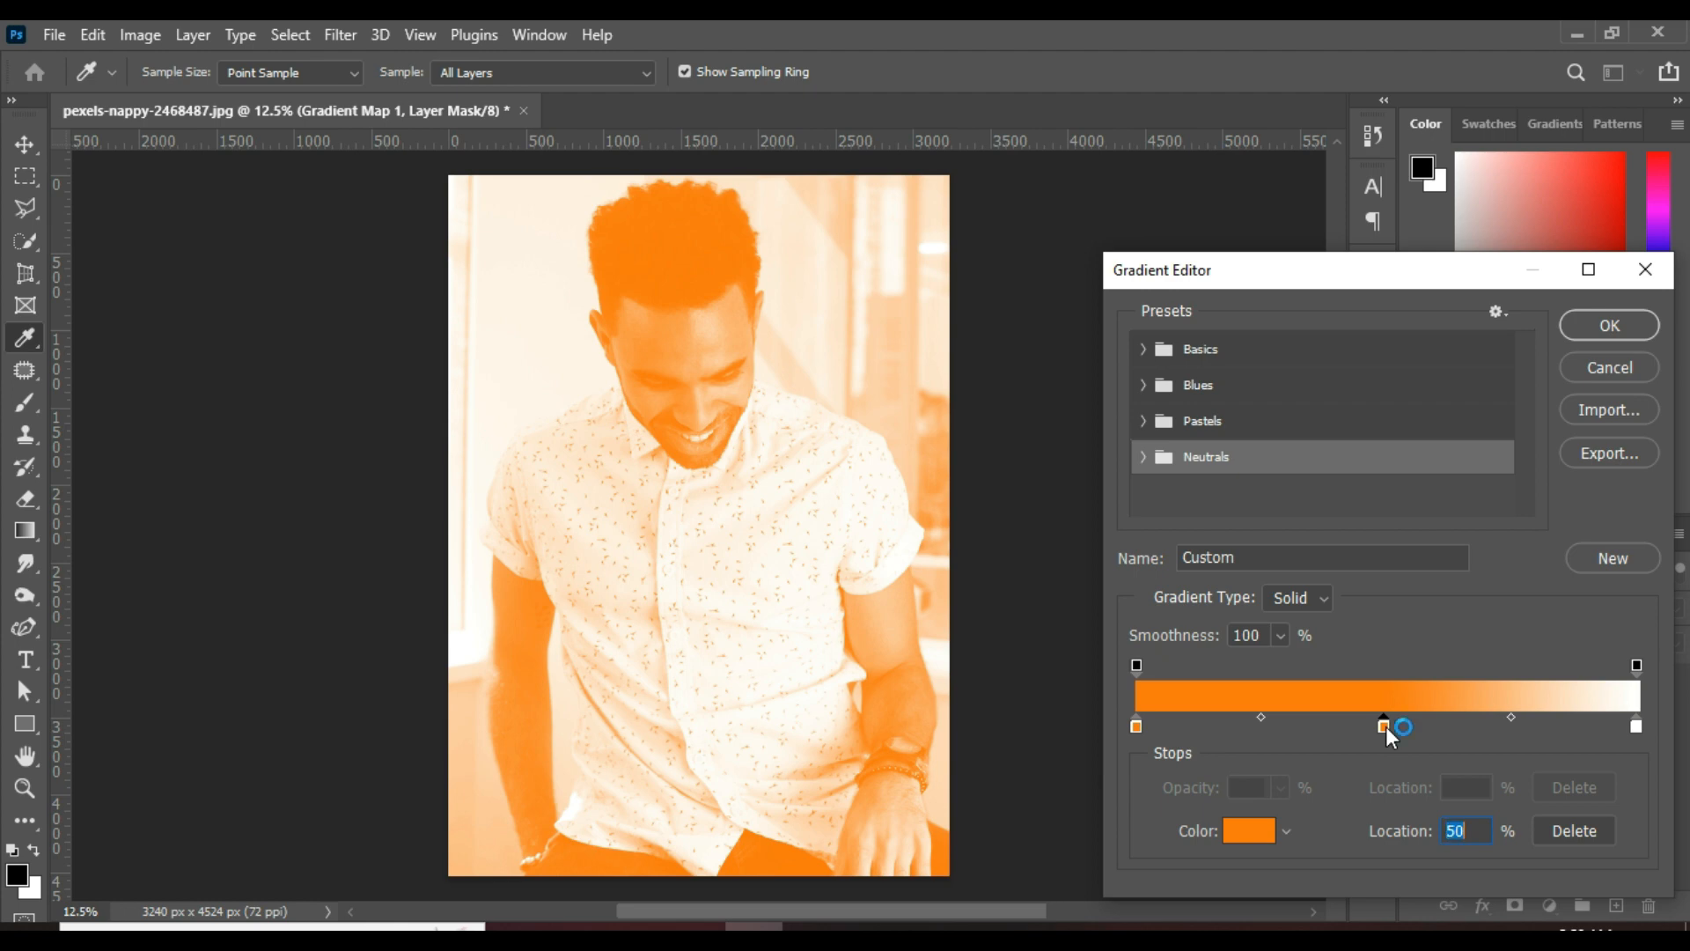
double_click(1388, 729)
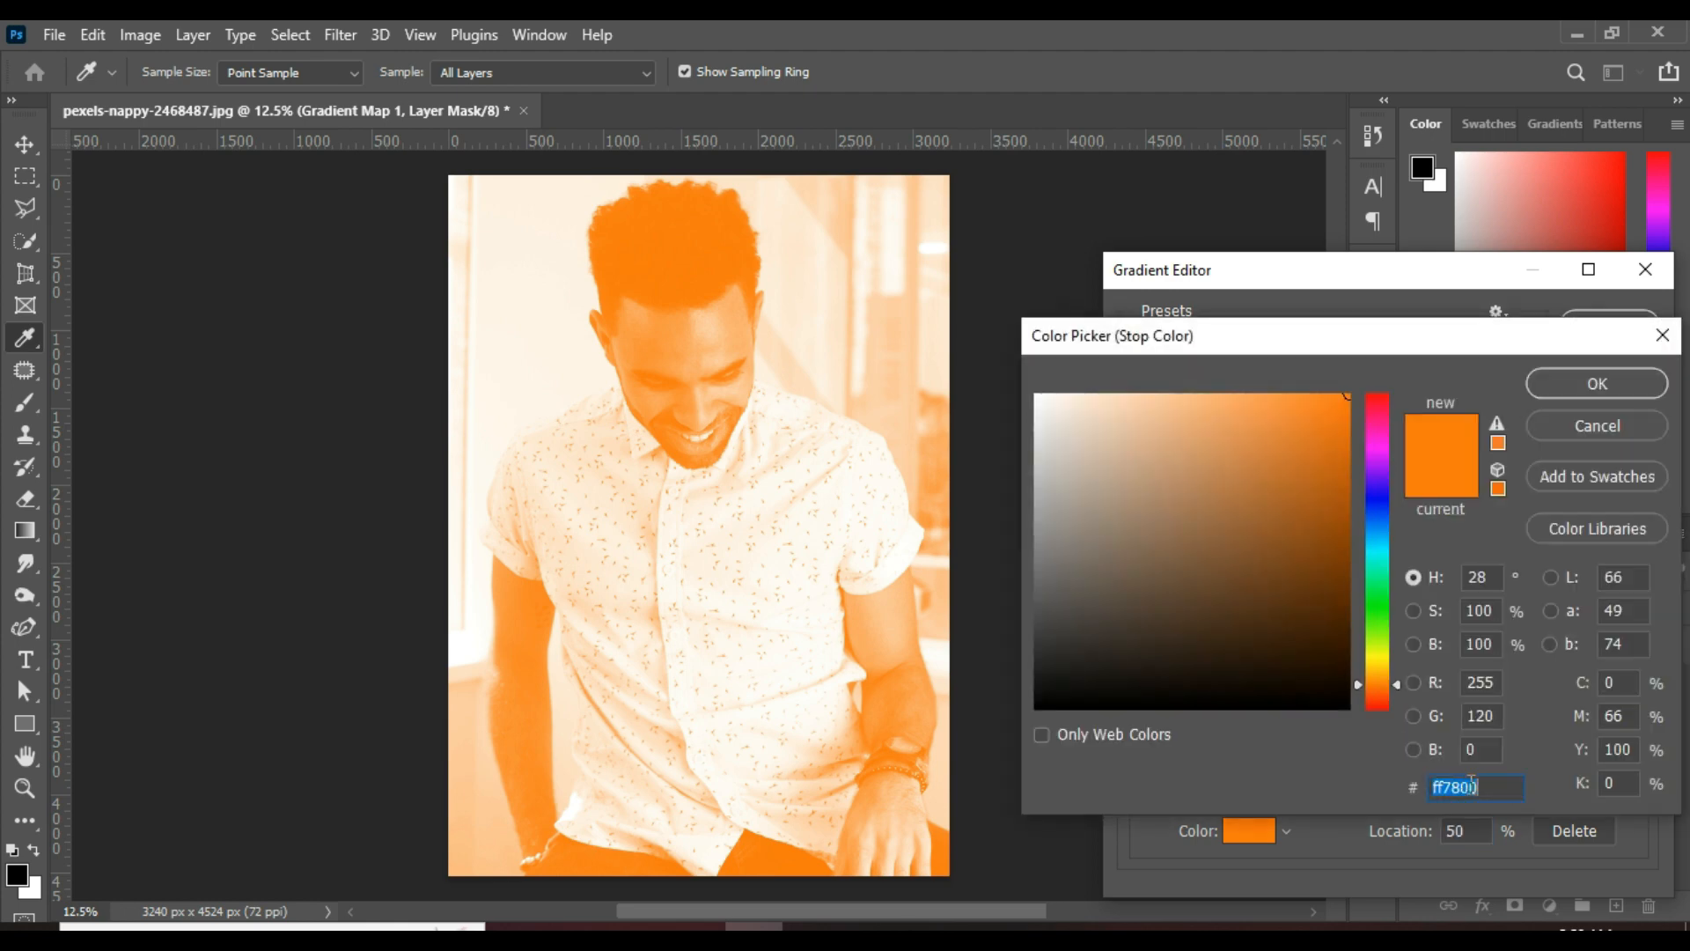
type("f")
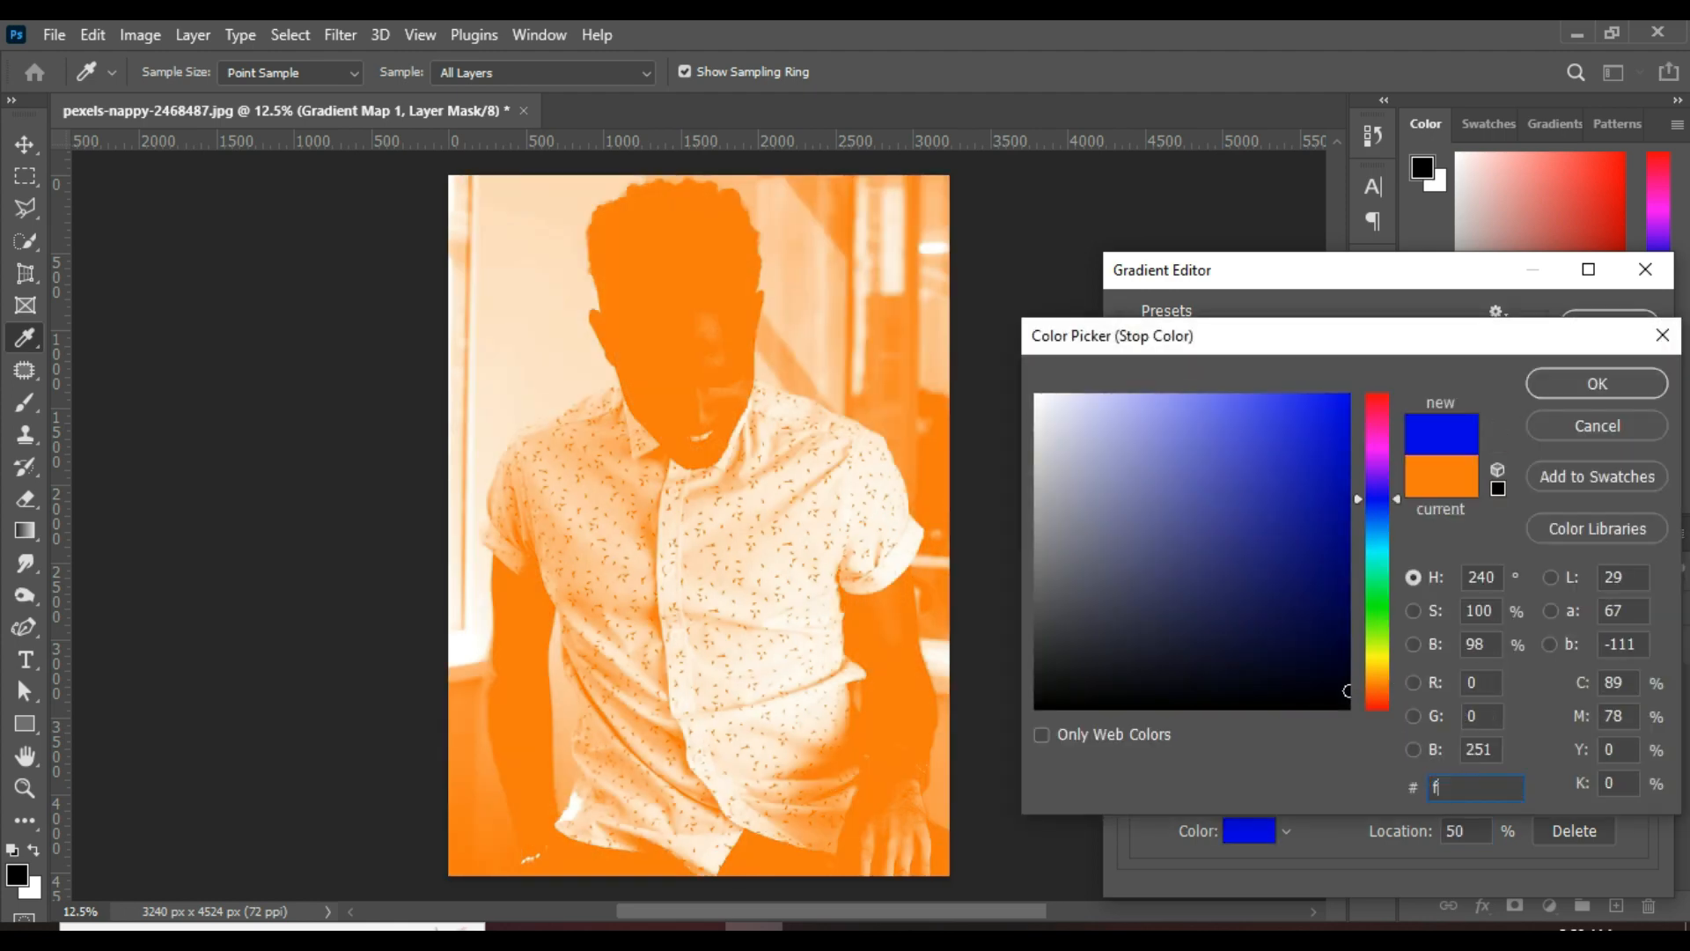
type("b9999")
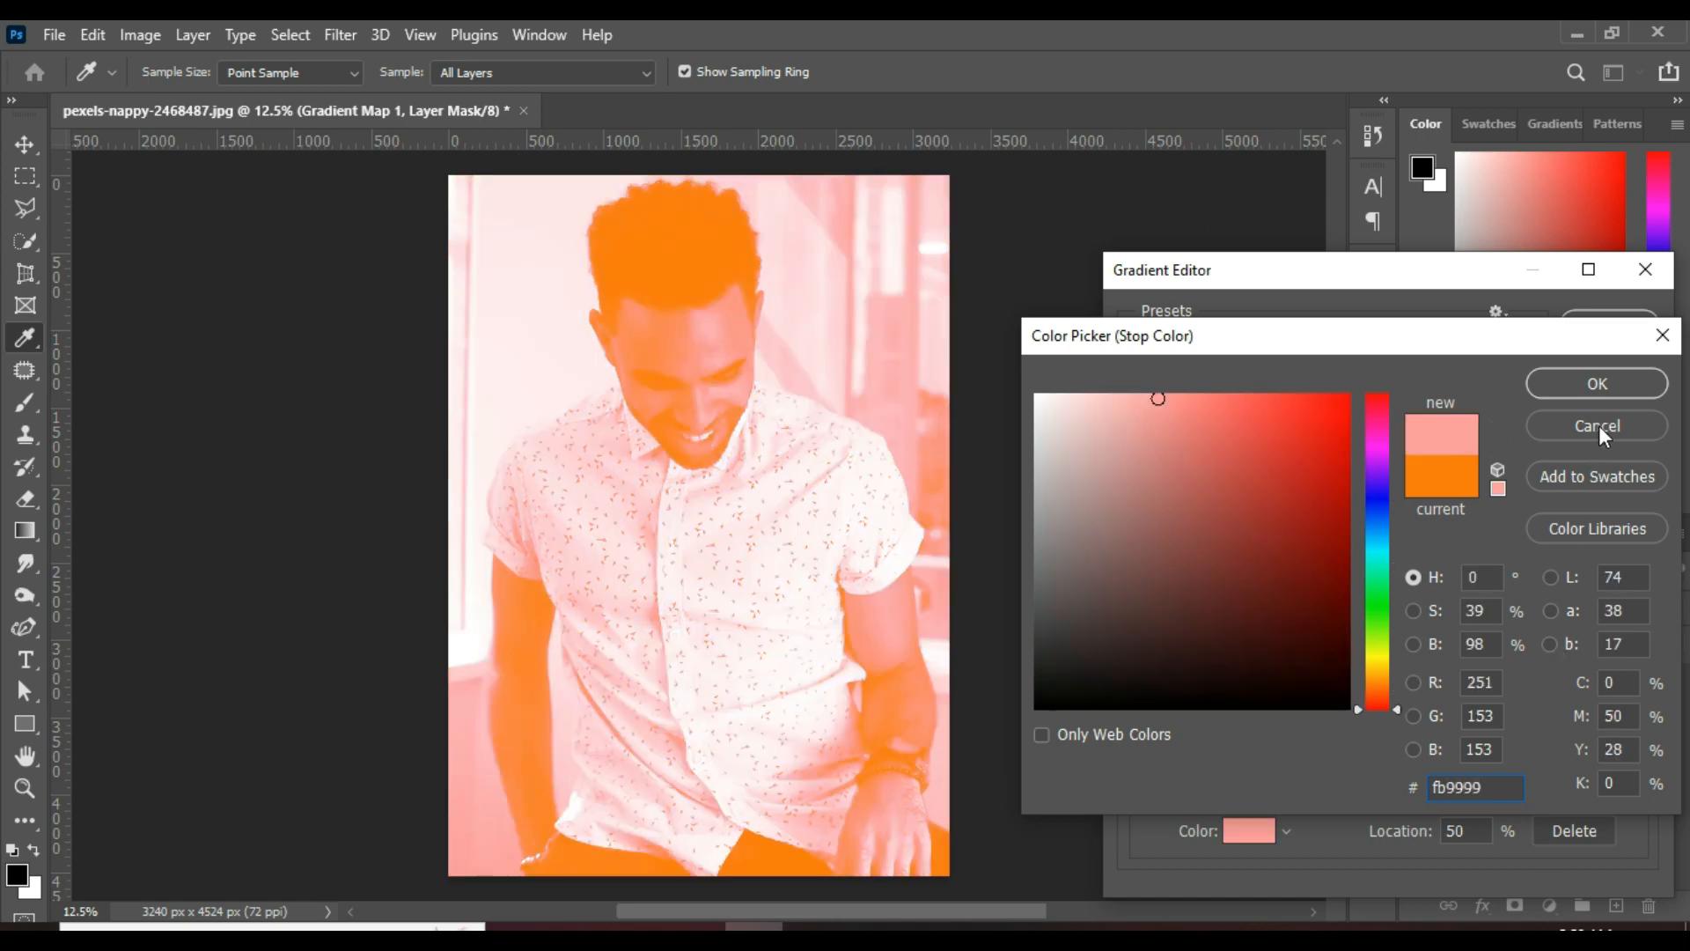
left_click(1589, 381)
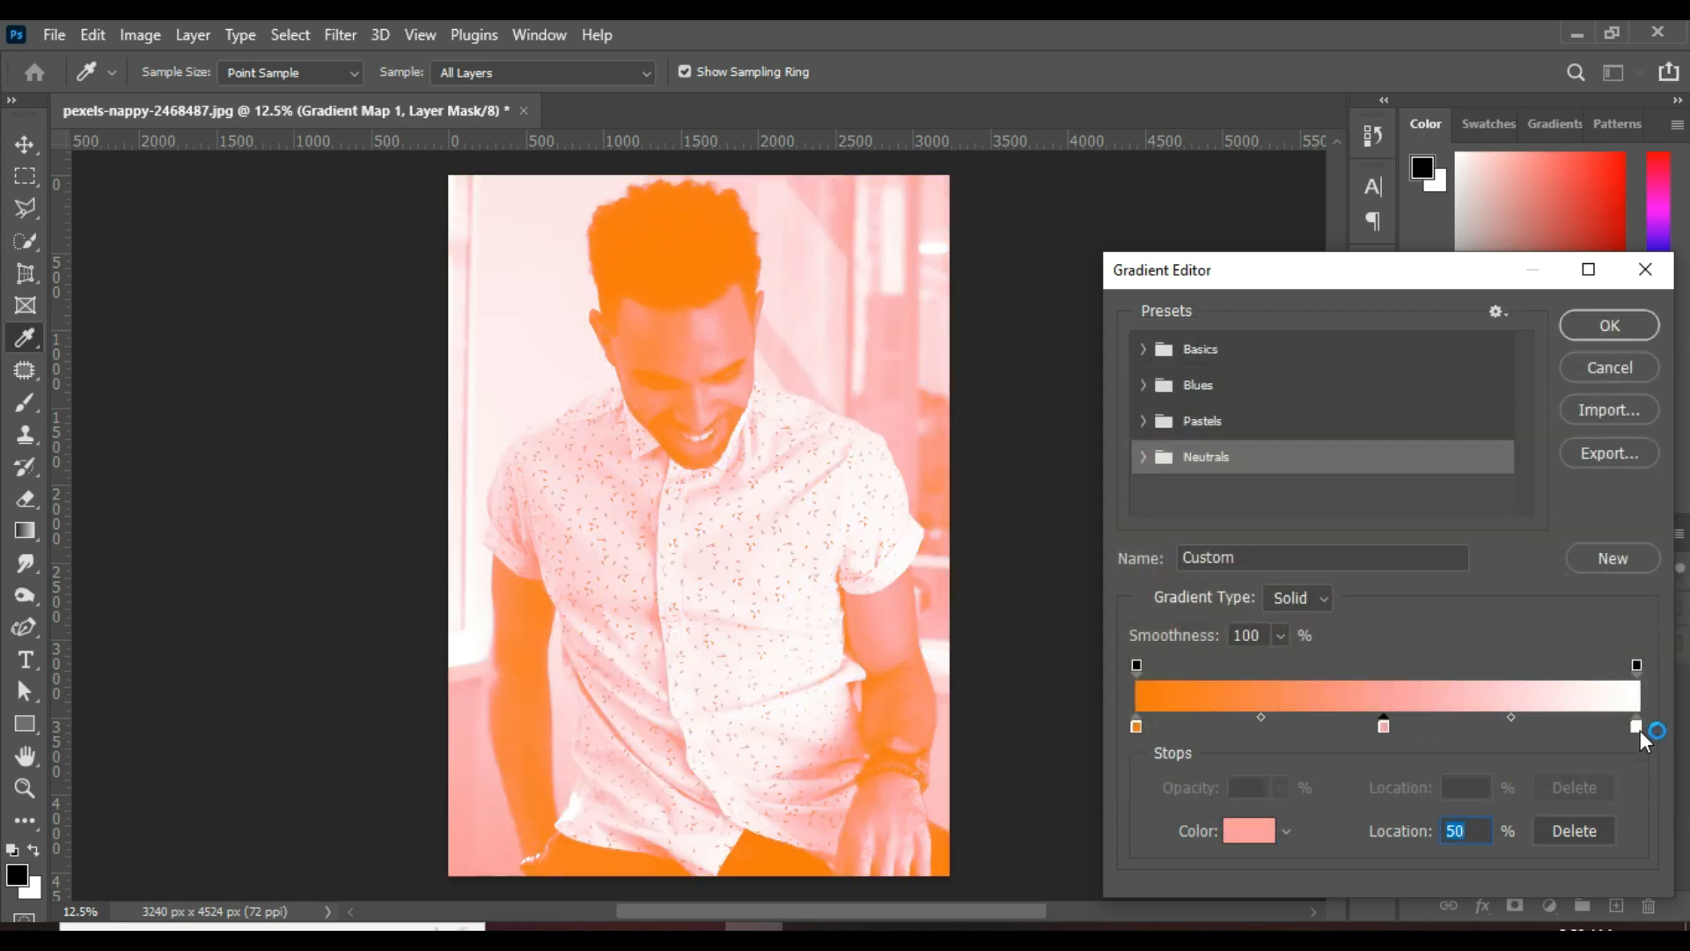
Set the gradient's end color stop at 100% to 003cff and apply the edited gradient.
left_click(1638, 729)
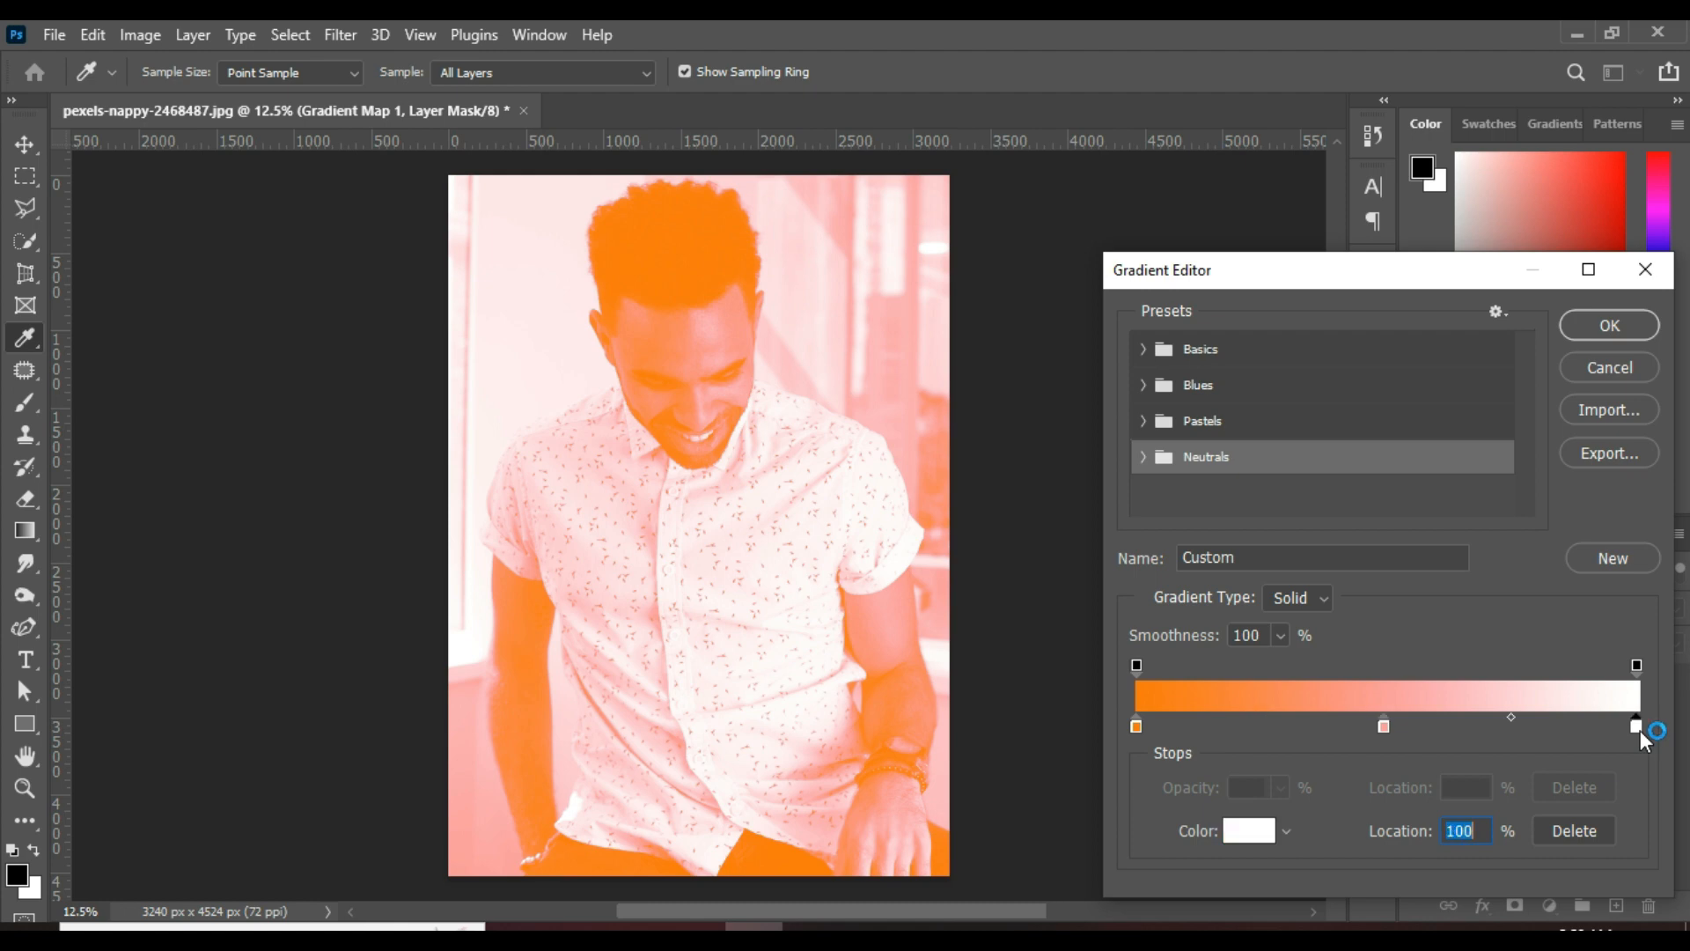
double_click(1638, 728)
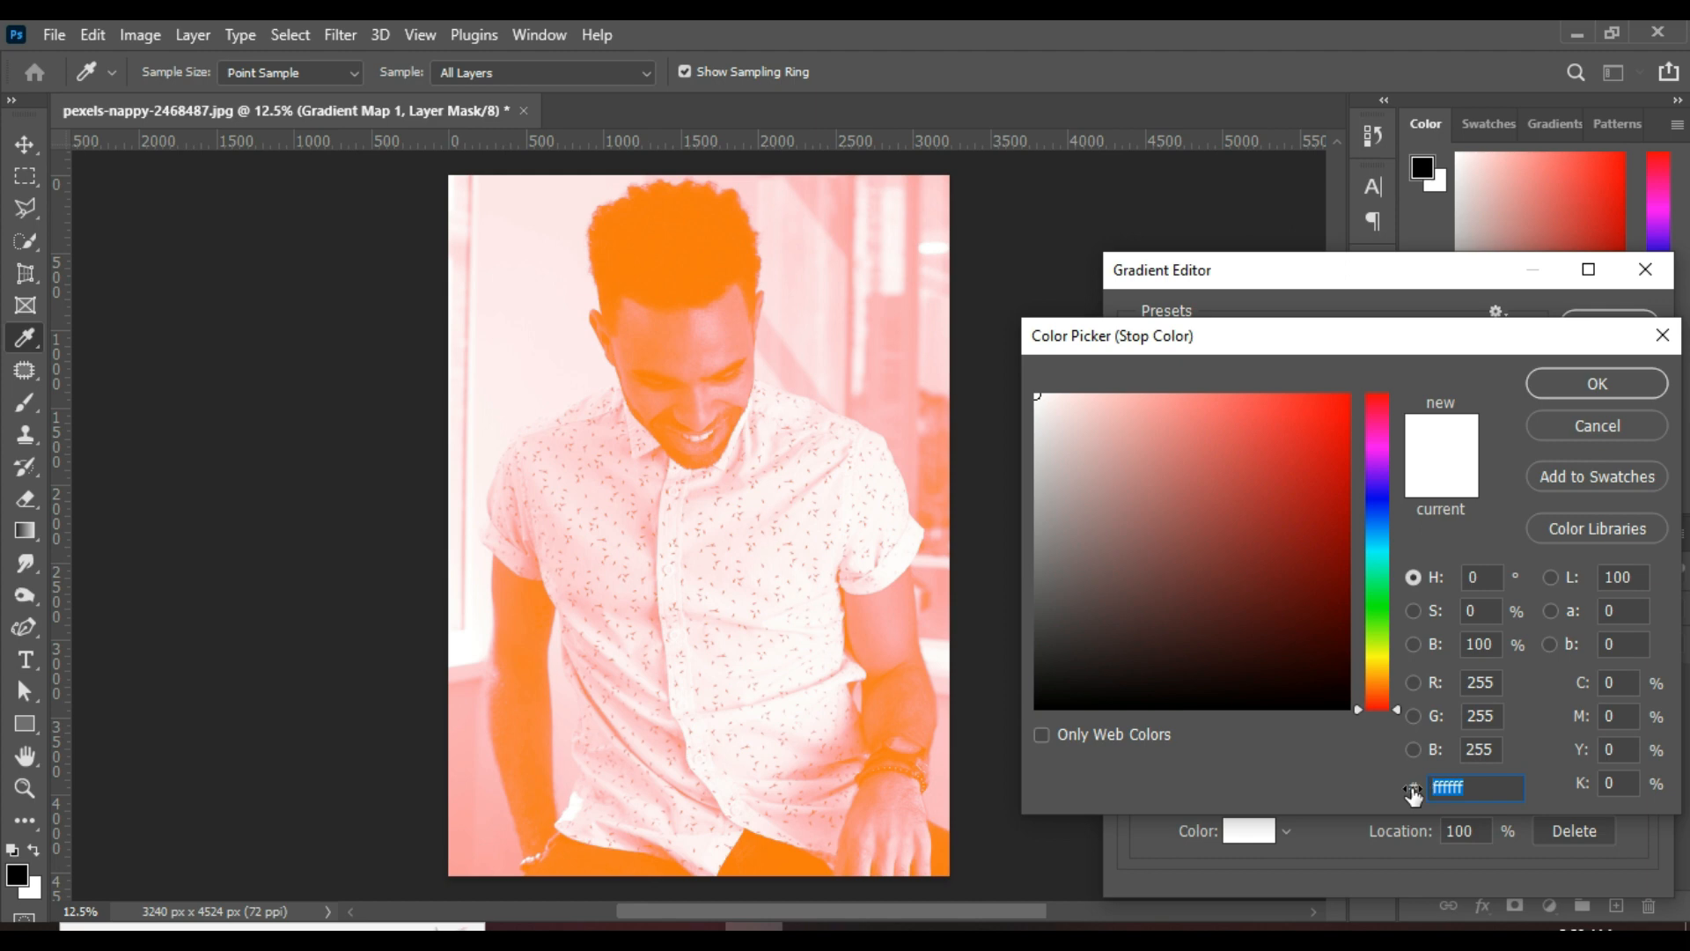
type("00")
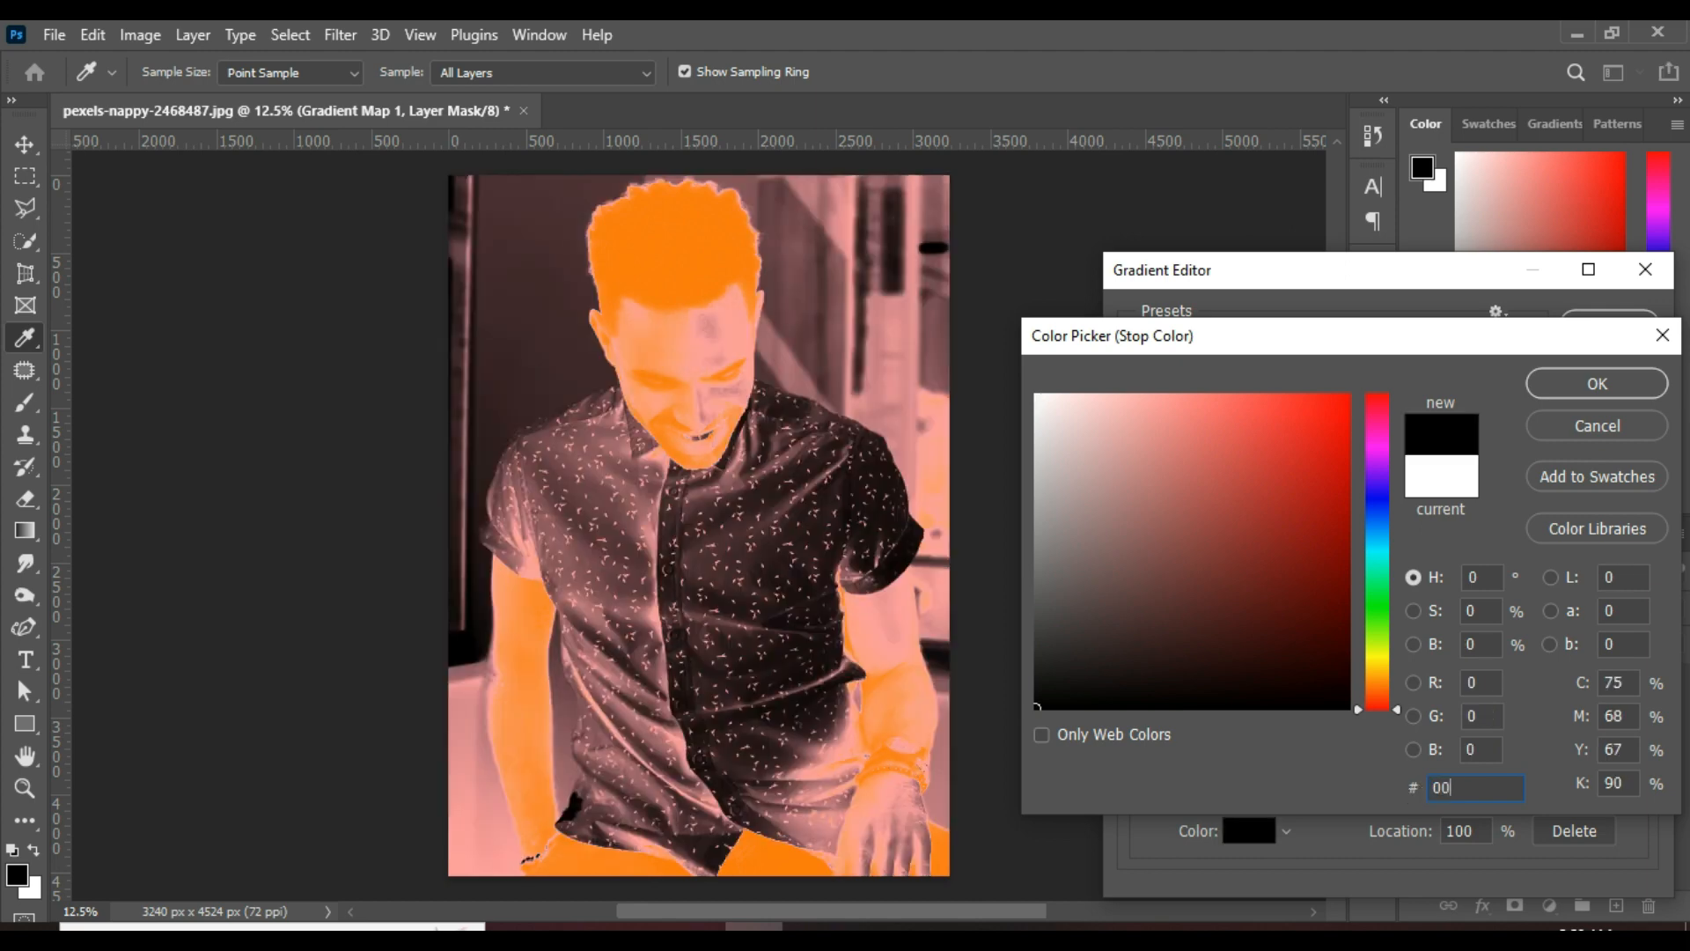
type("3")
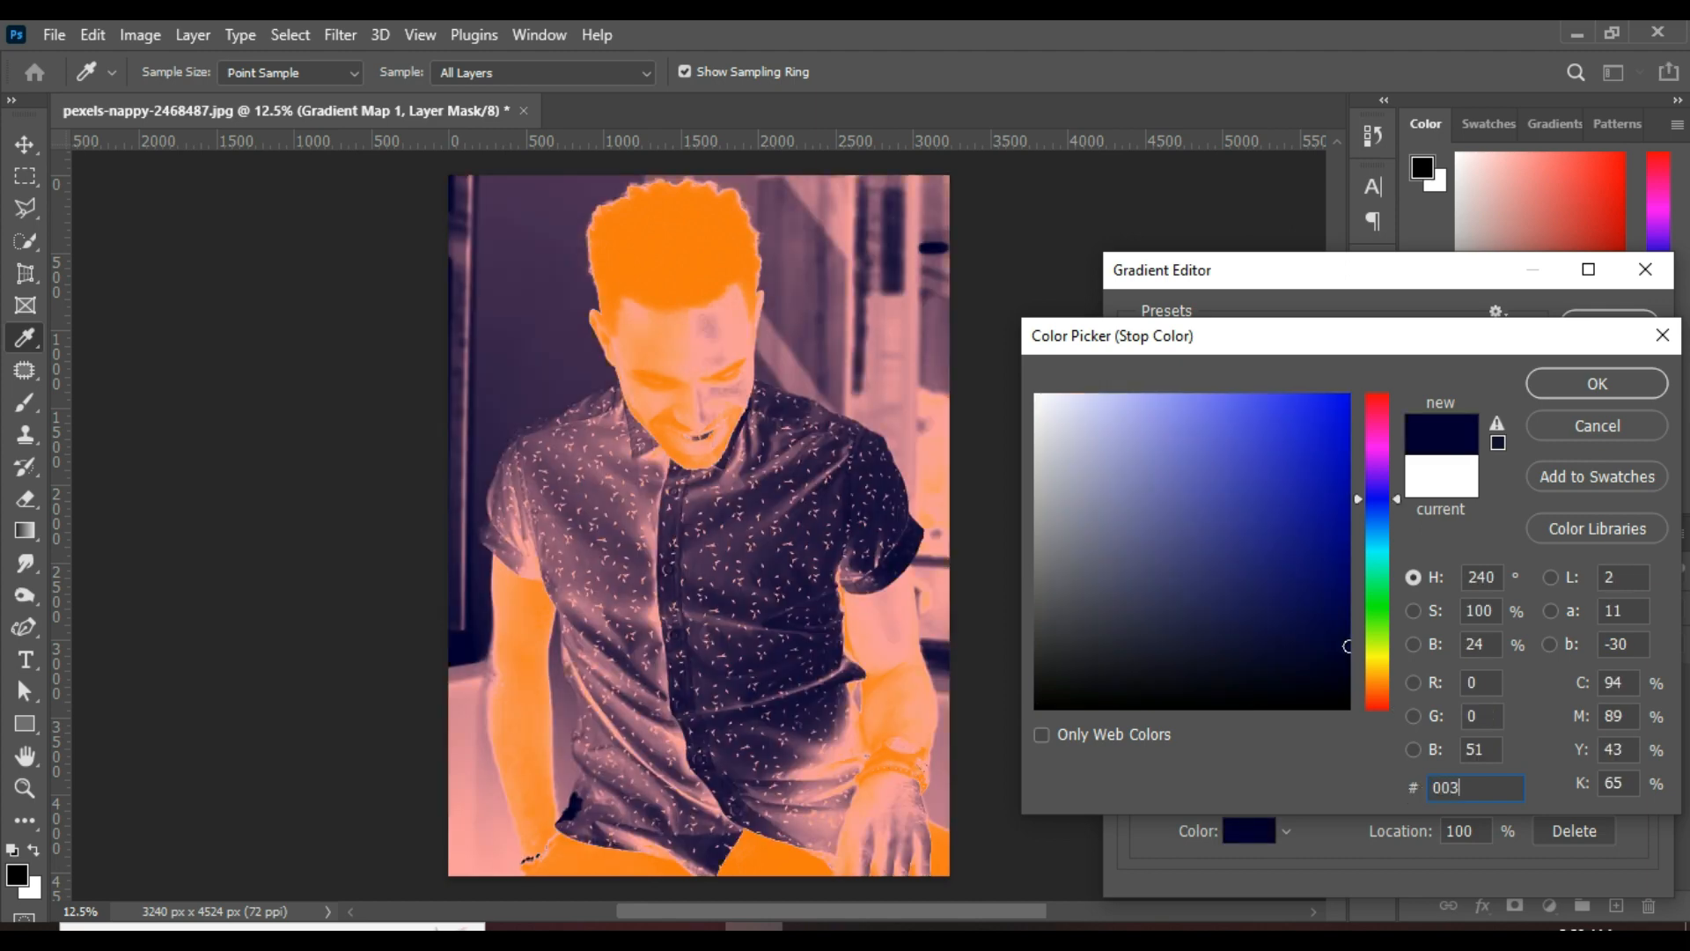
type("cff")
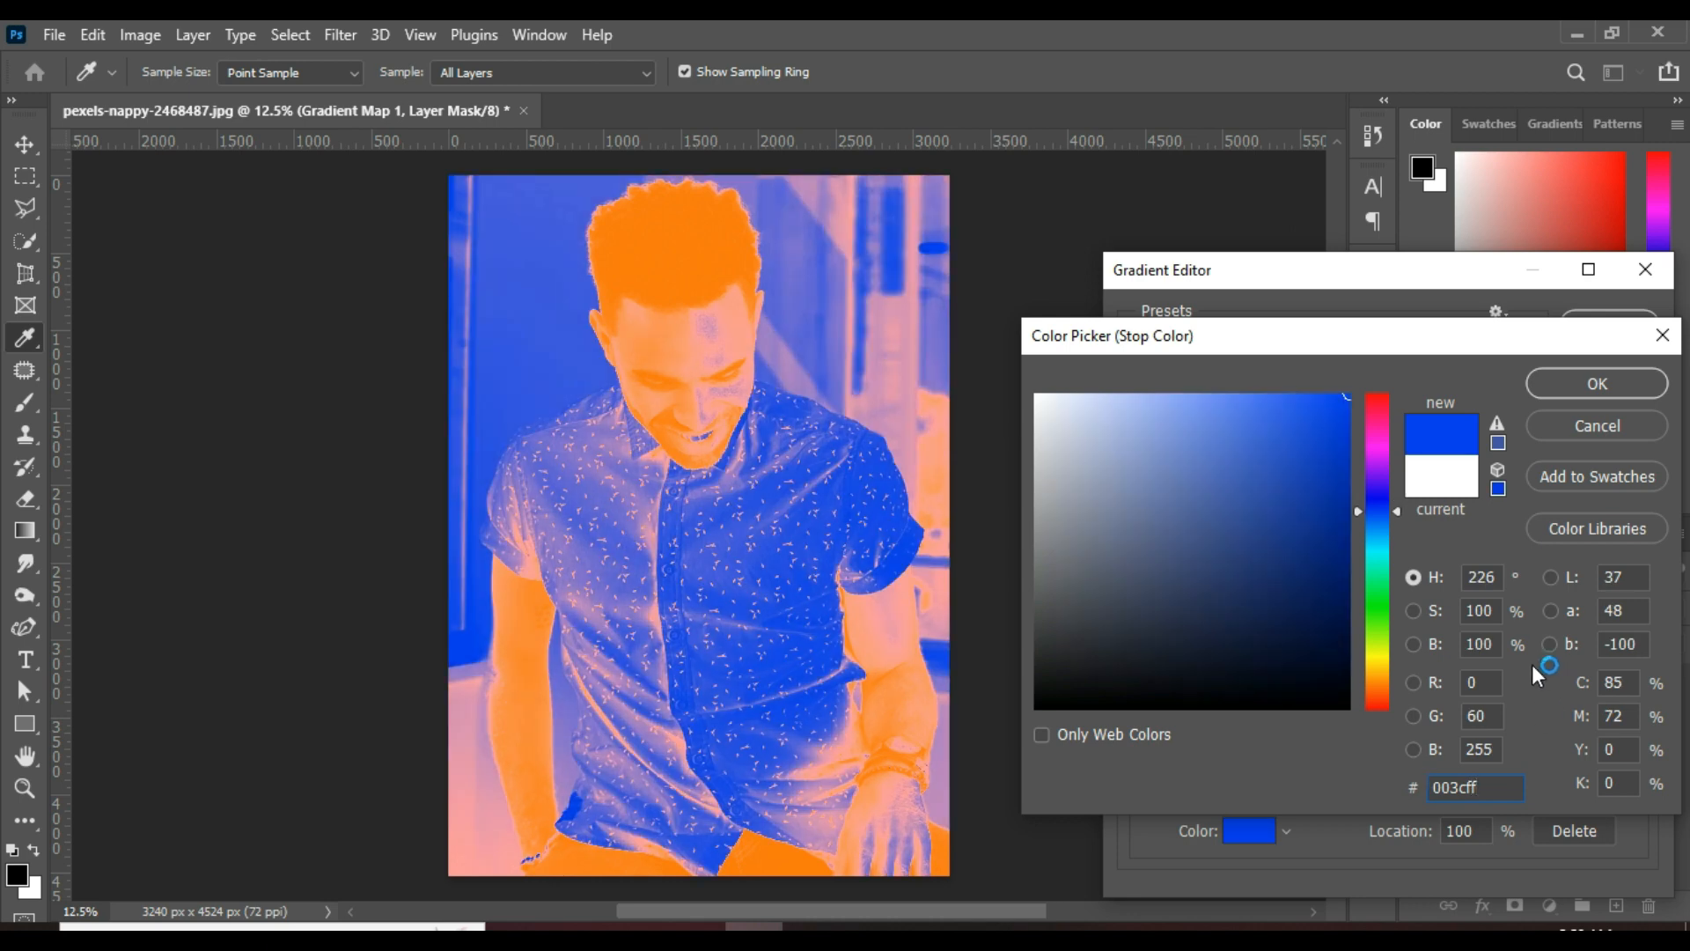
left_click(1597, 385)
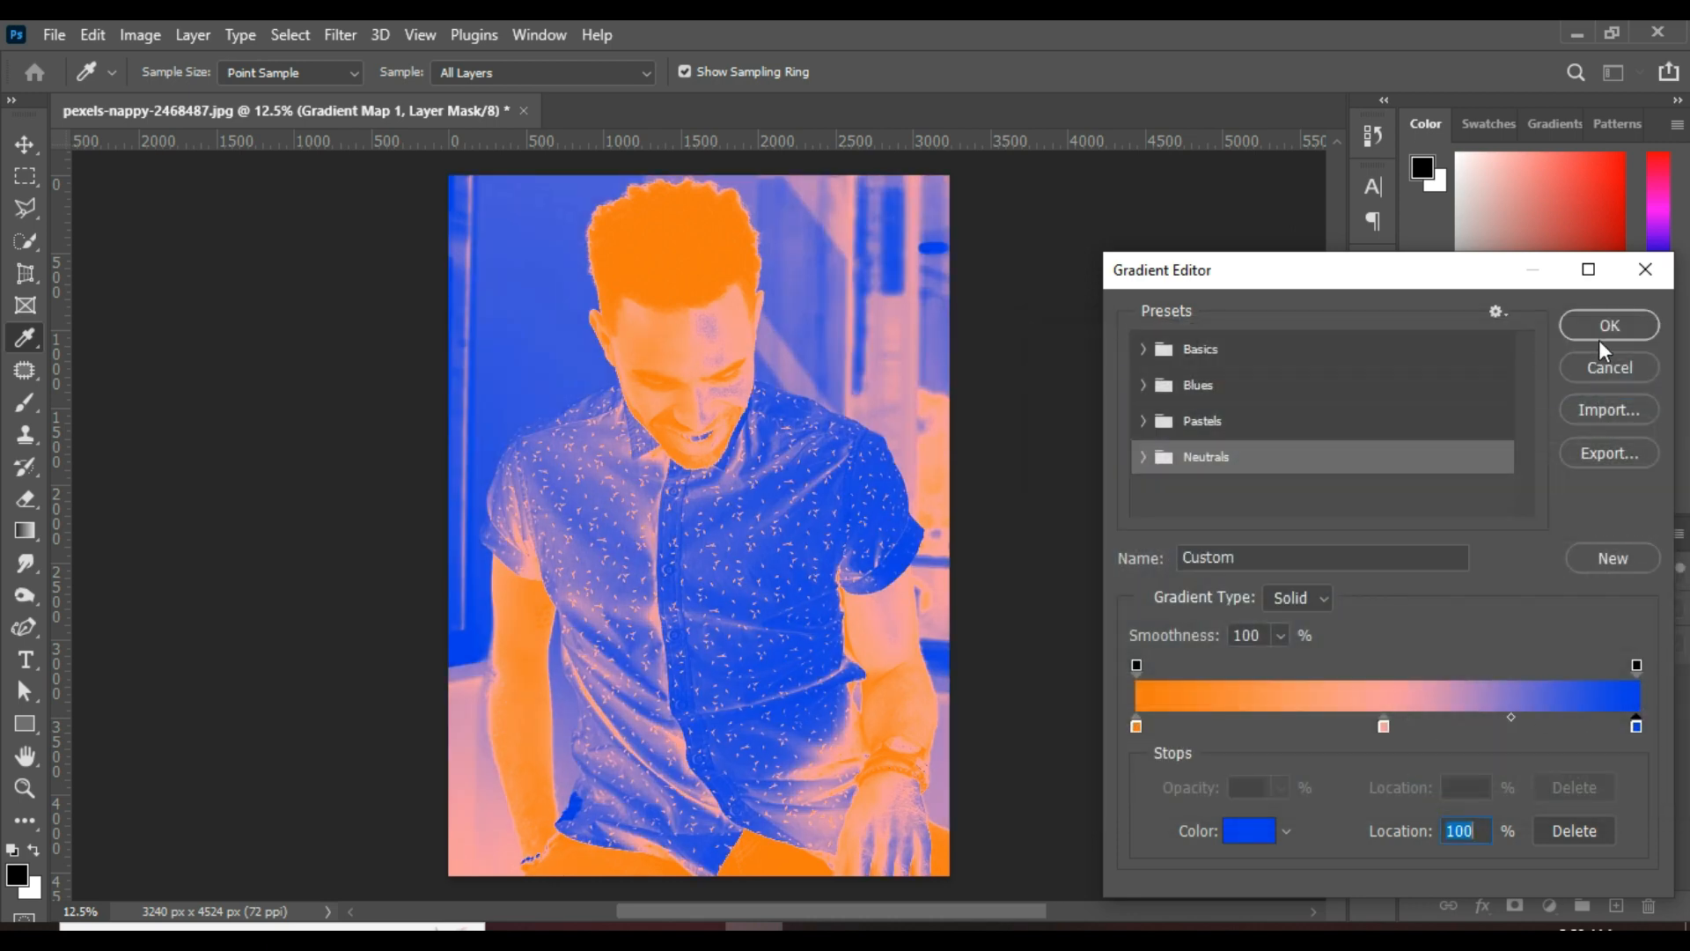
left_click(1608, 325)
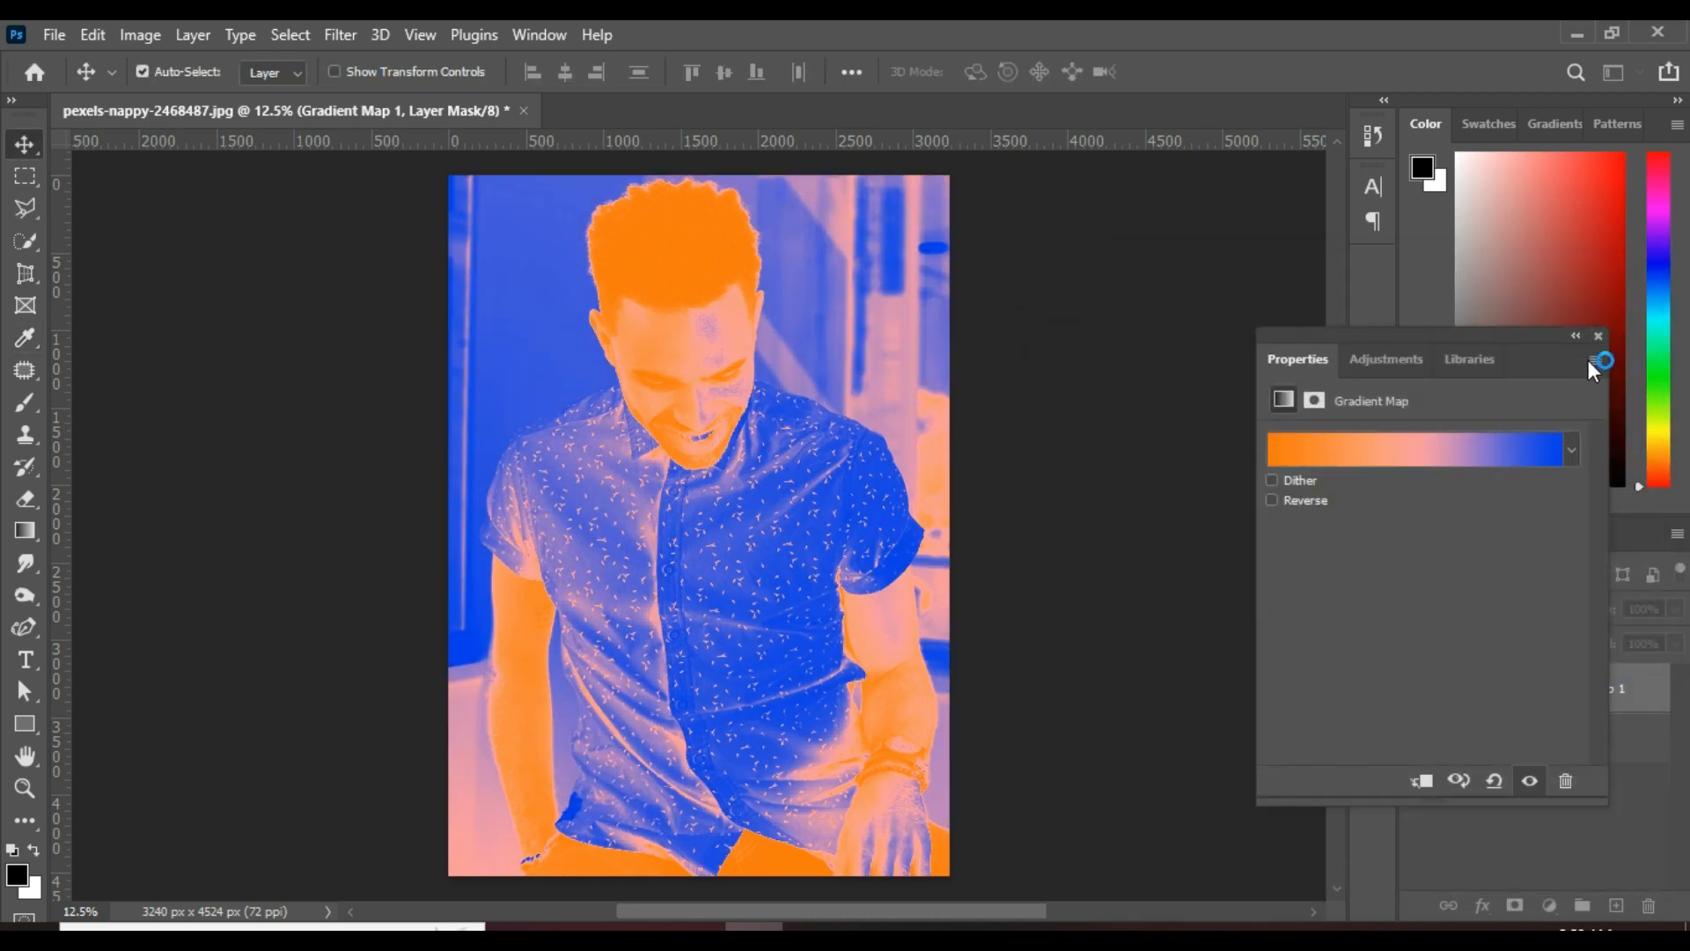
left_click(1599, 335)
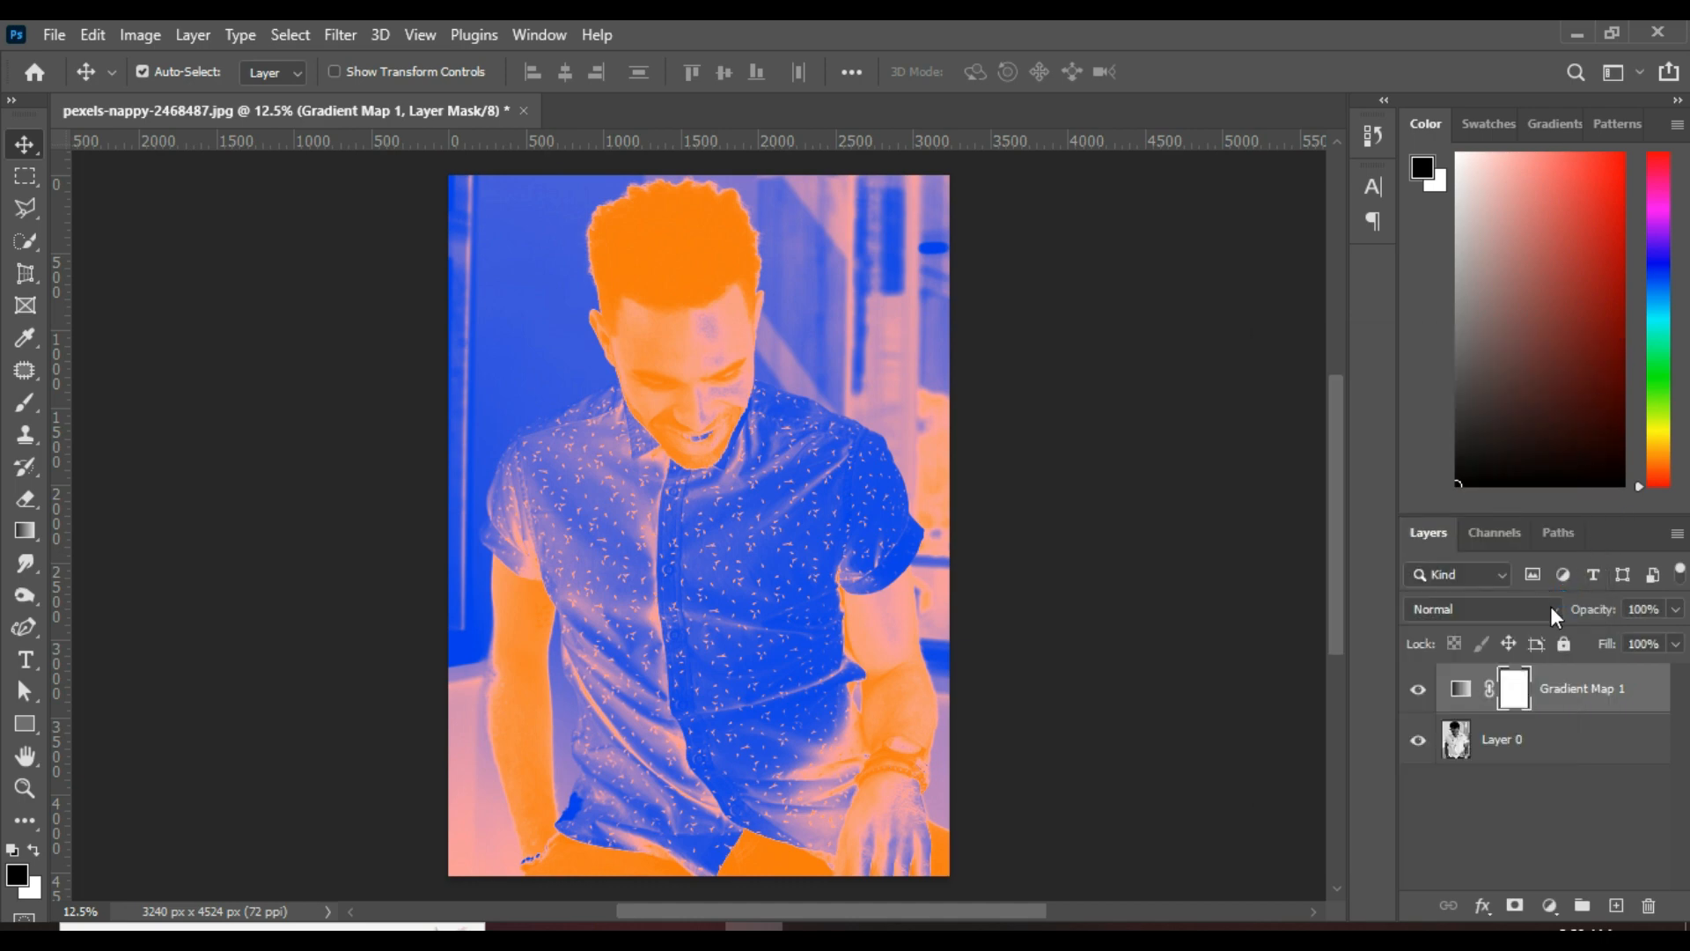
Set the Gradient Map layer's blend mode to Overlay and compare the portrait with and without it.
left_click(1552, 607)
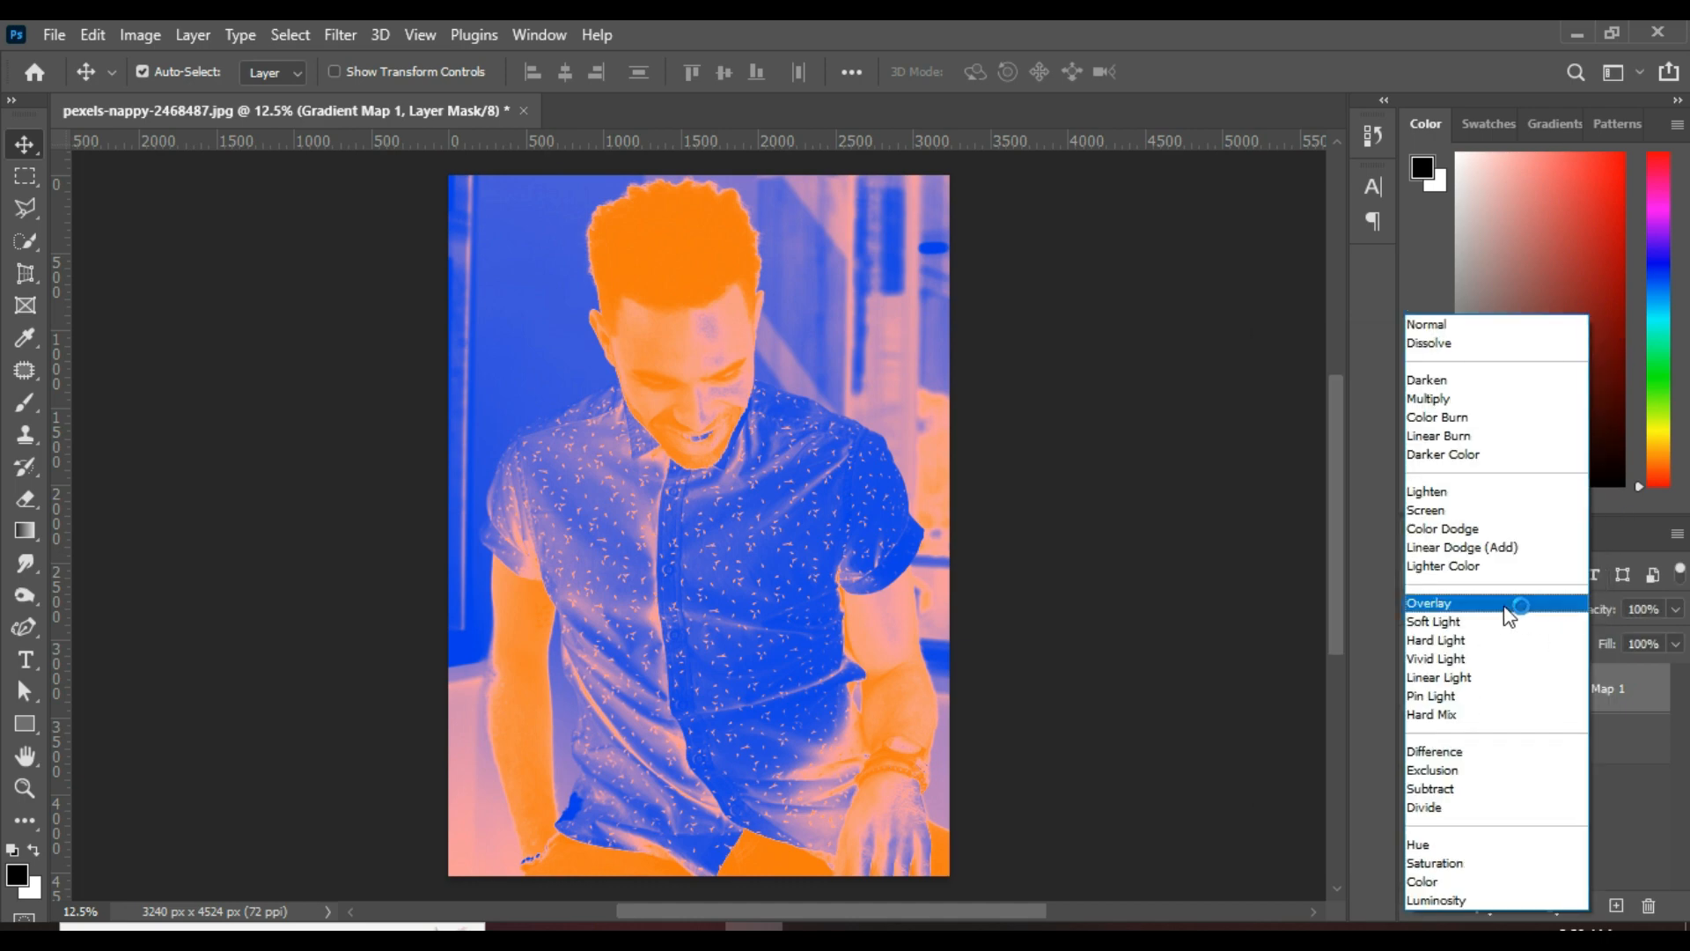
left_click(1444, 602)
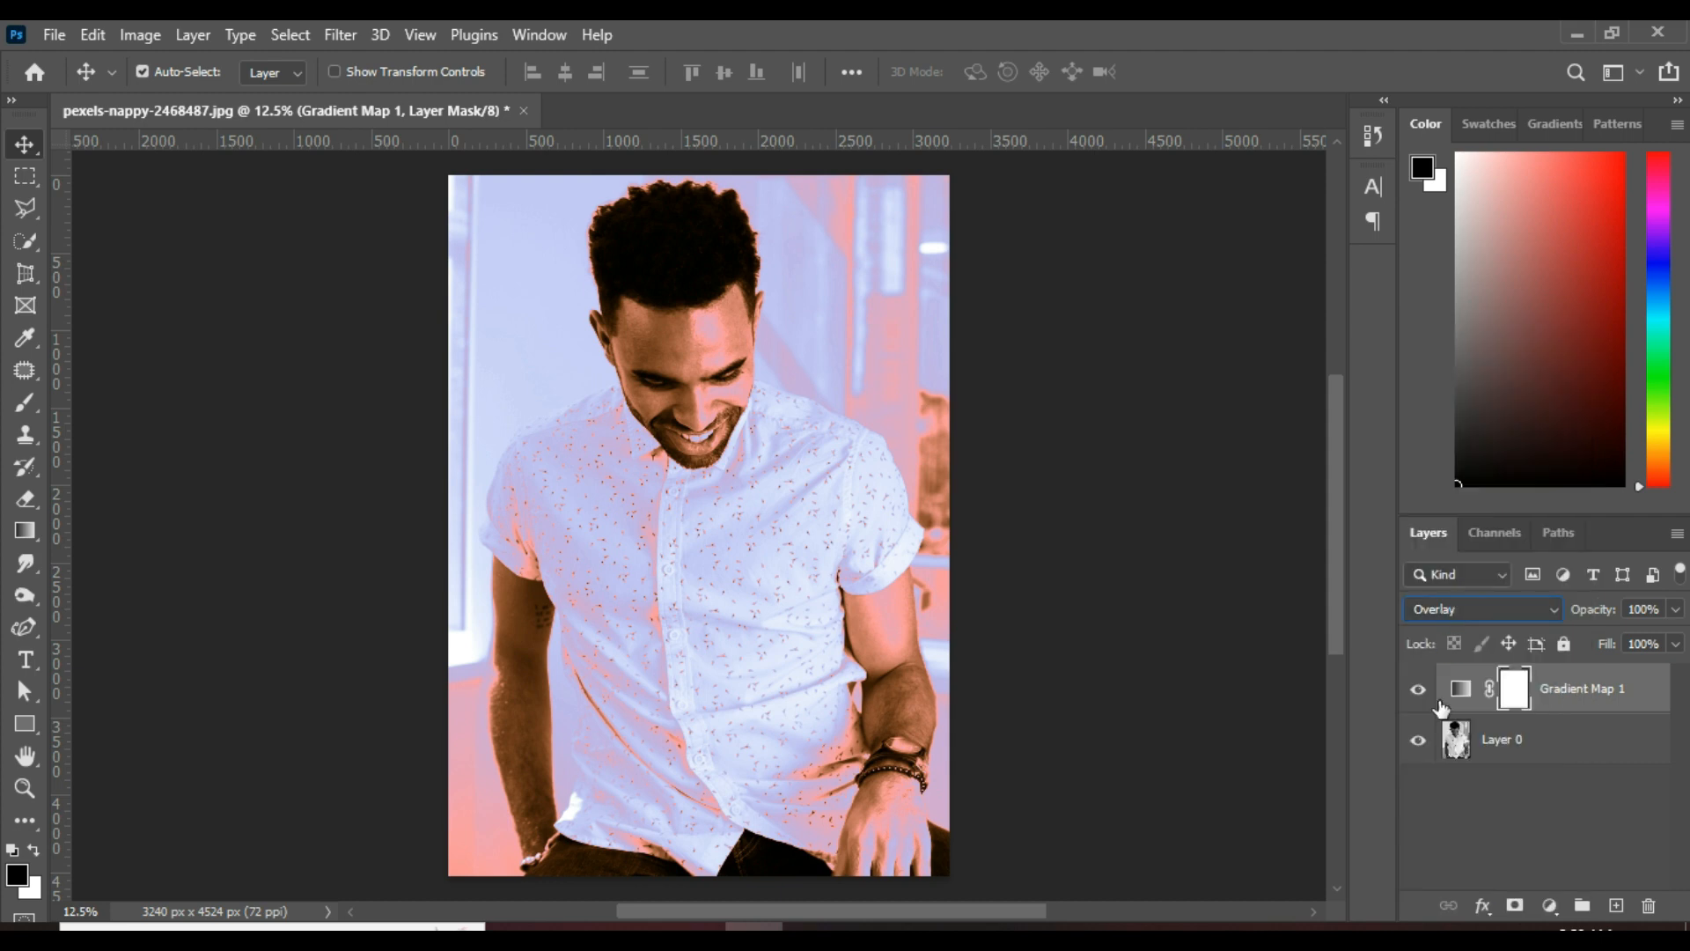
left_click(1418, 691)
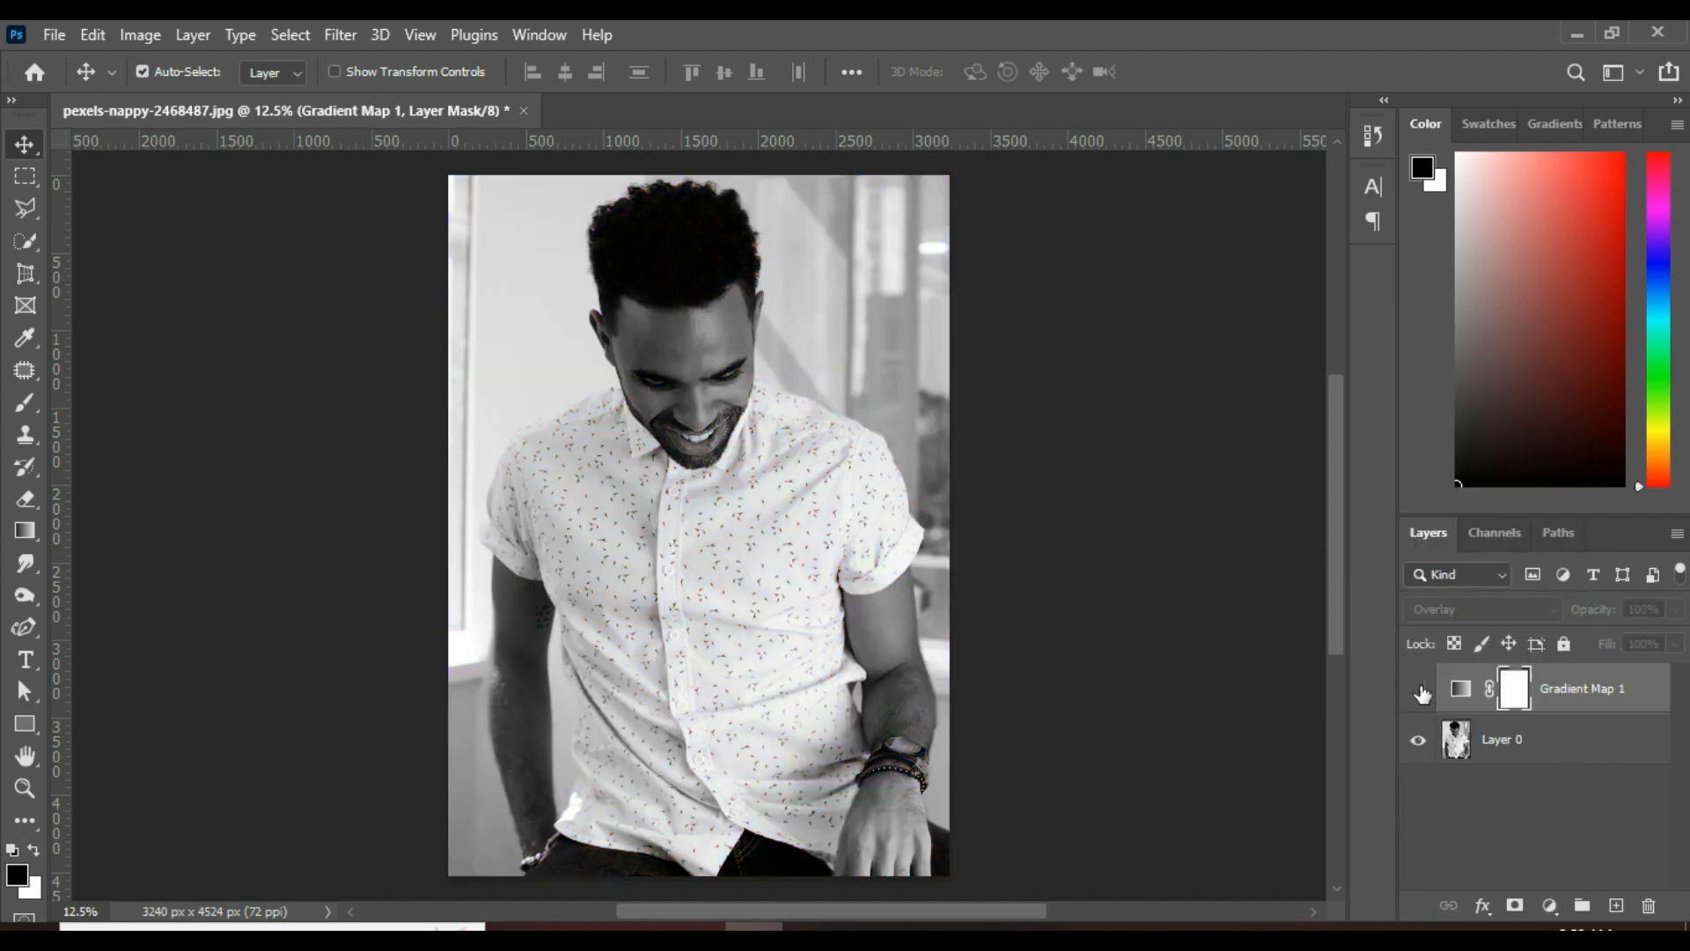
left_click(1418, 690)
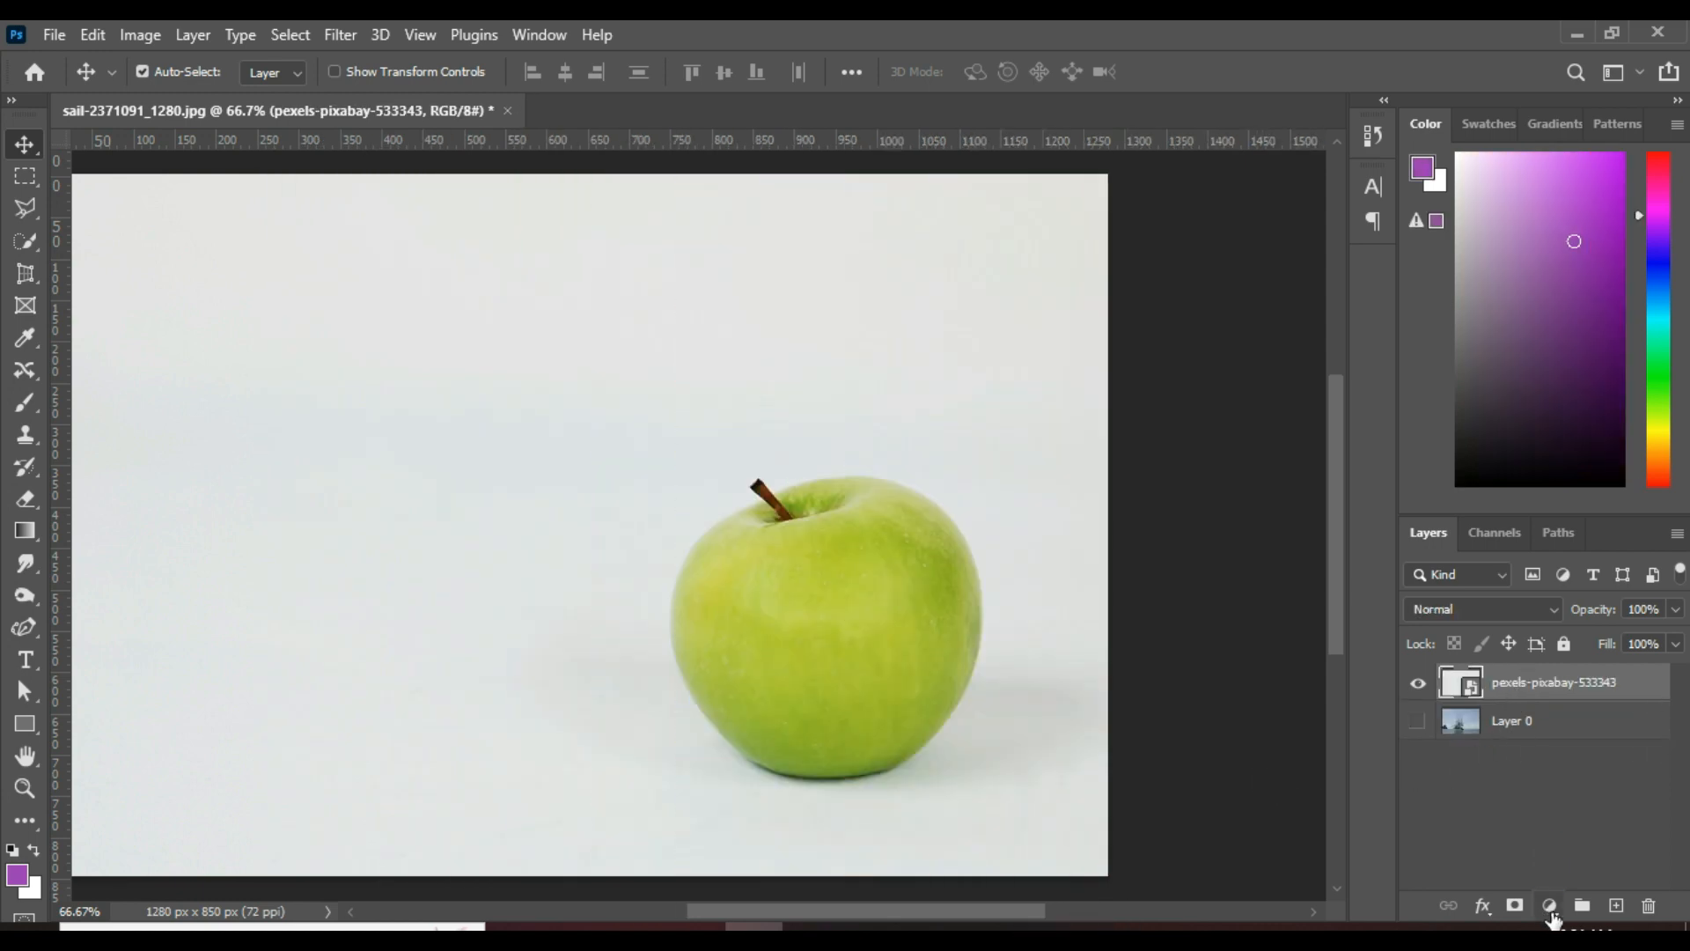
Add a Hue/Saturation adjustment layer above the apple photo, target the apple's Yellows, and set hue to -145 and saturation to +18.
left_click(1551, 905)
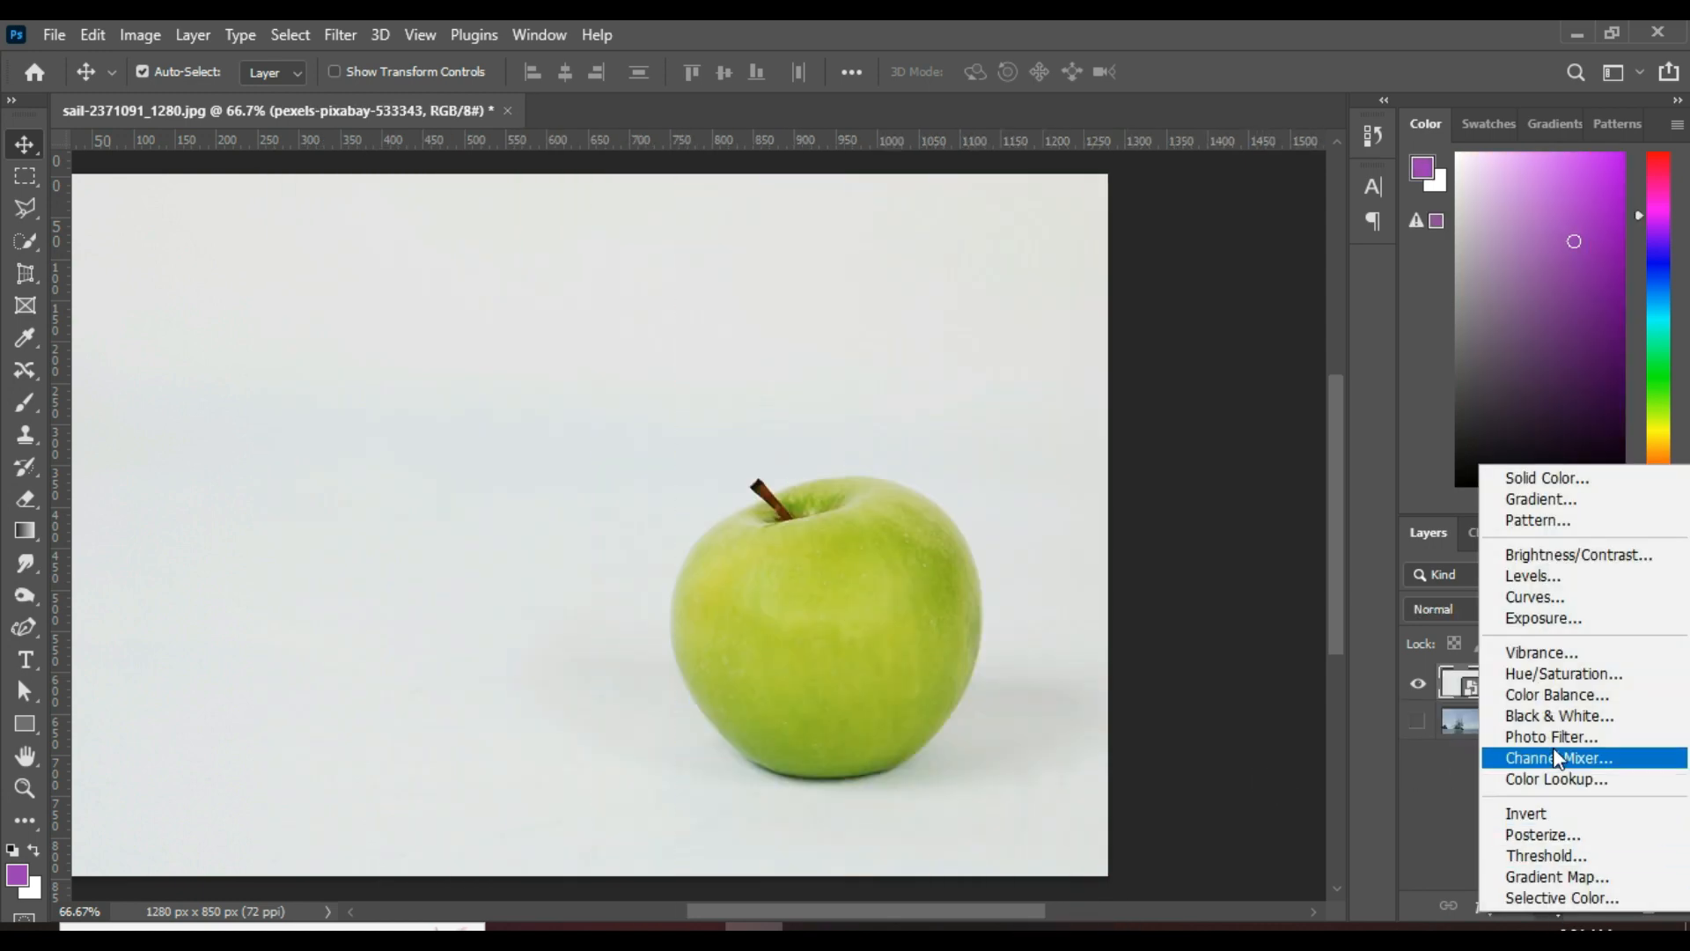
left_click(1556, 673)
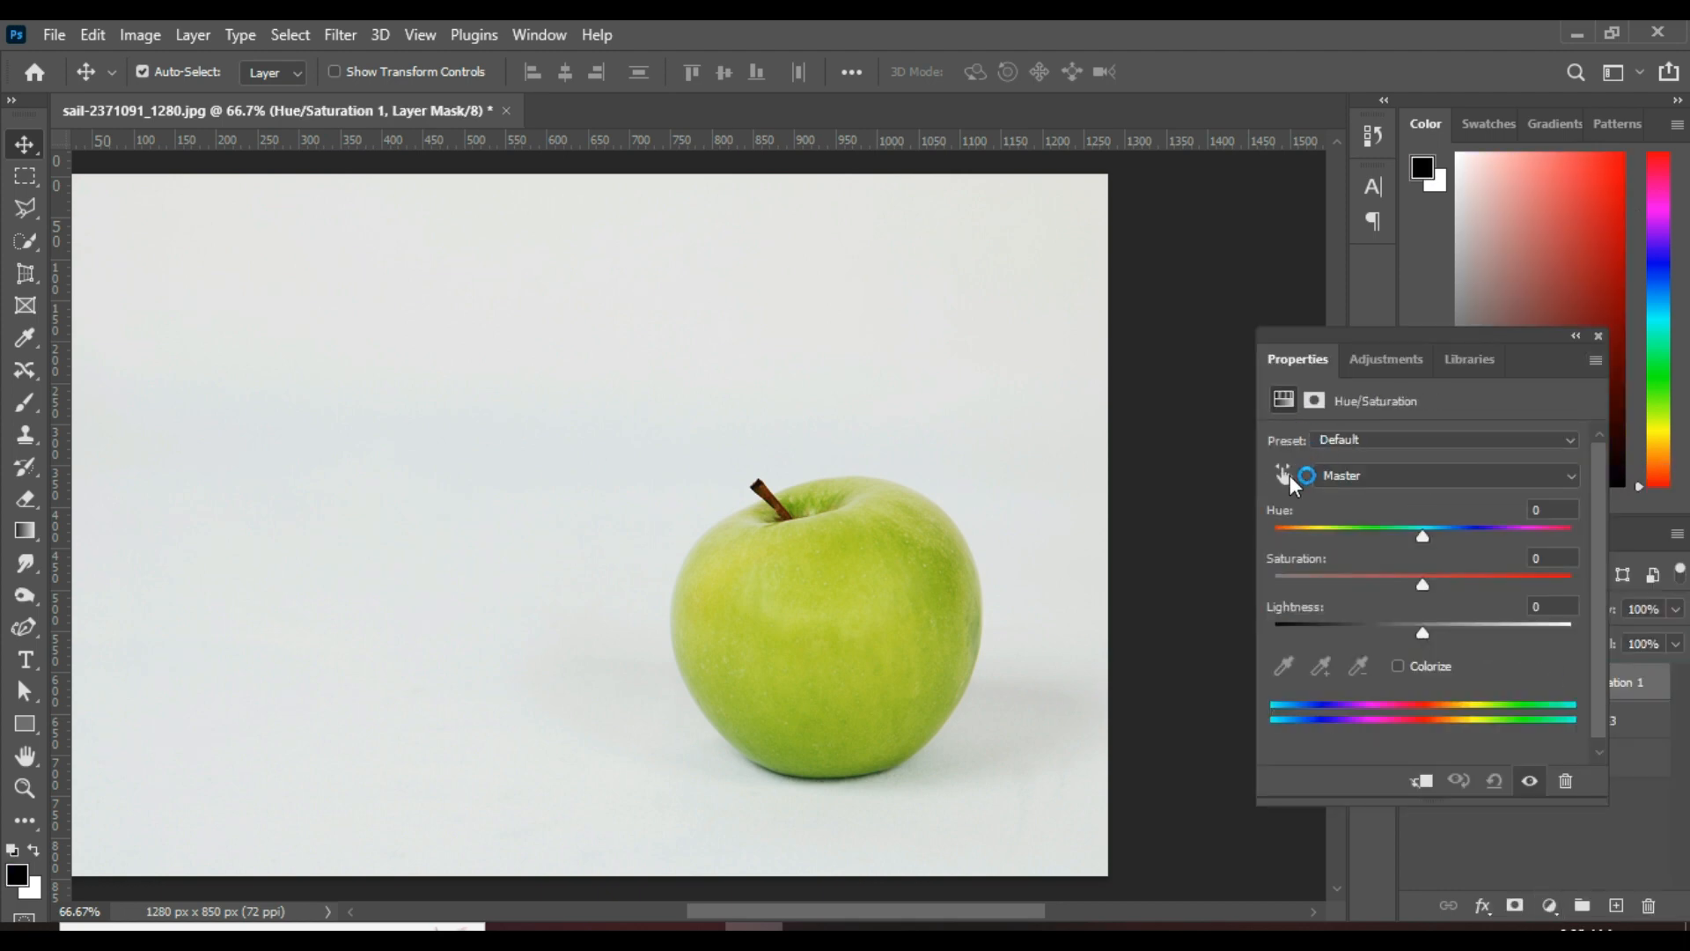
left_click(1286, 474)
left_click(891, 612)
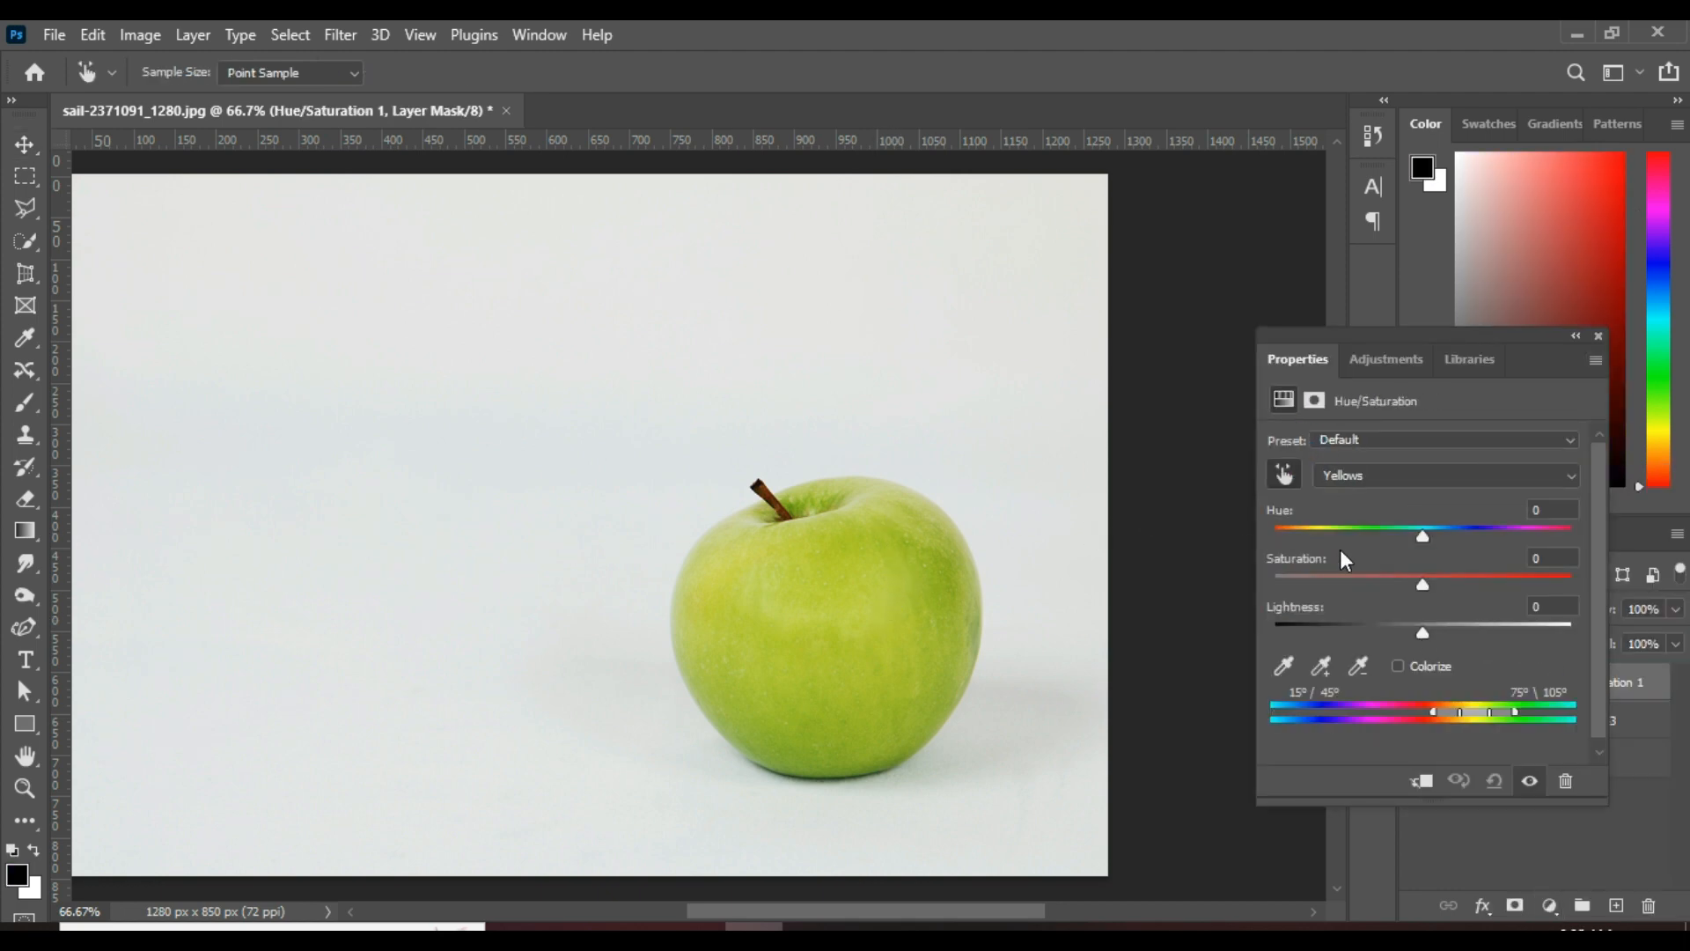
left_click_drag(1428, 583, 1296, 528)
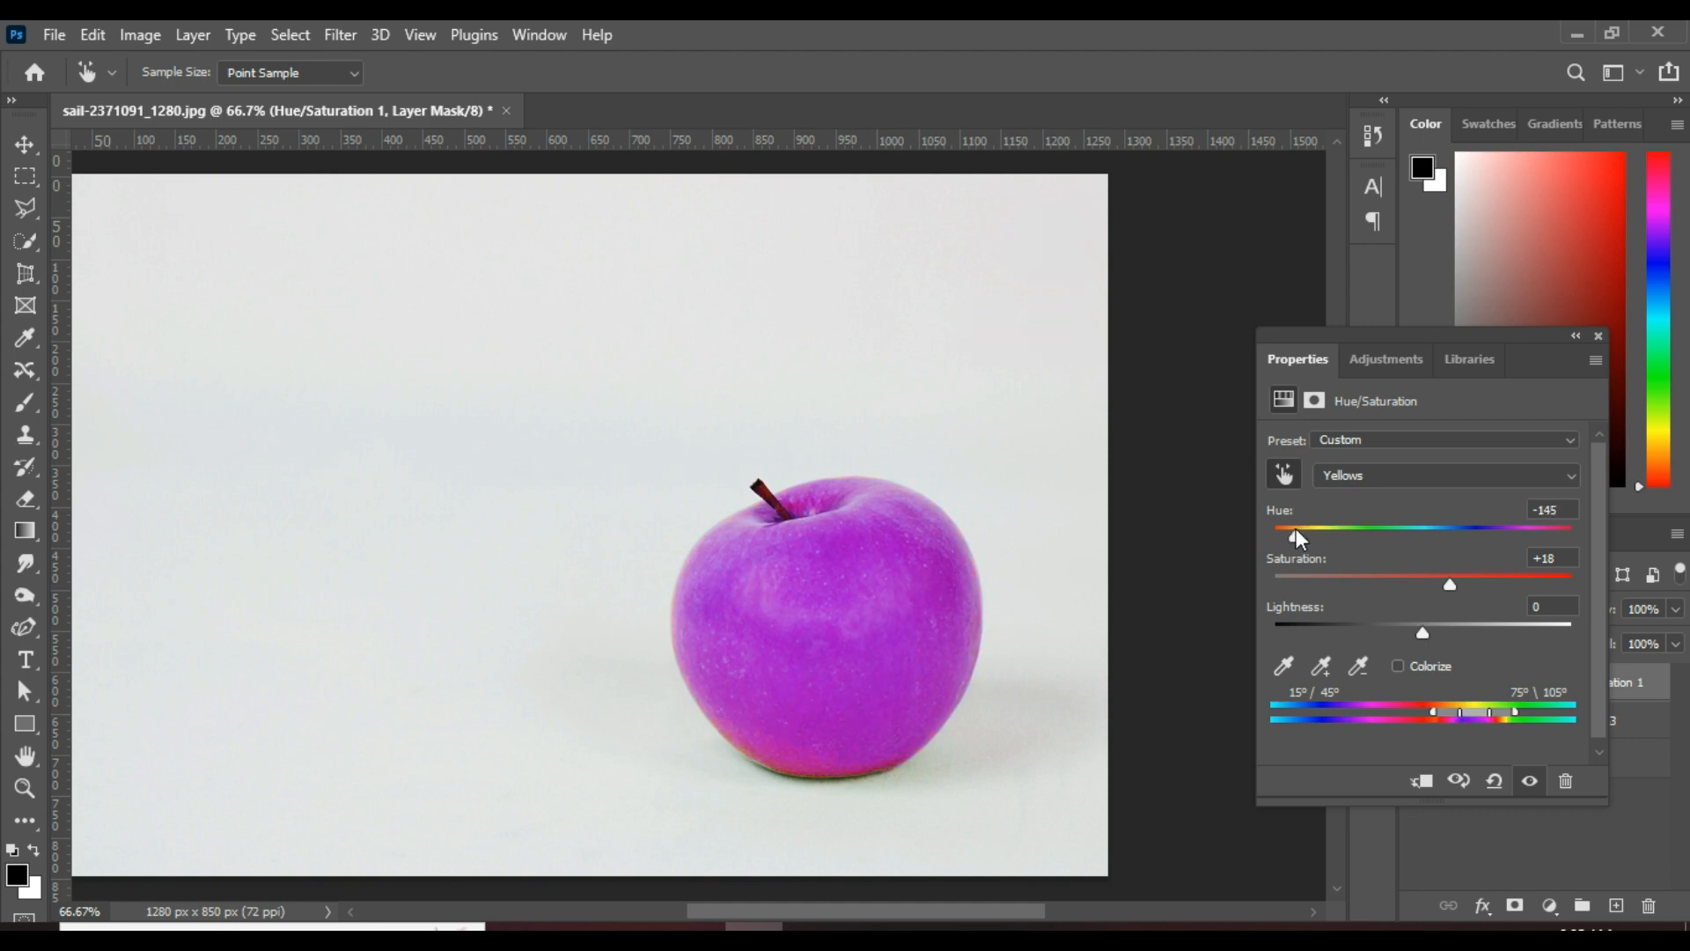
Set the apple's Yellows to saturation +50 and hue -104, and compare the photo with and without the Hue/Saturation adjustment.
left_click(1485, 581)
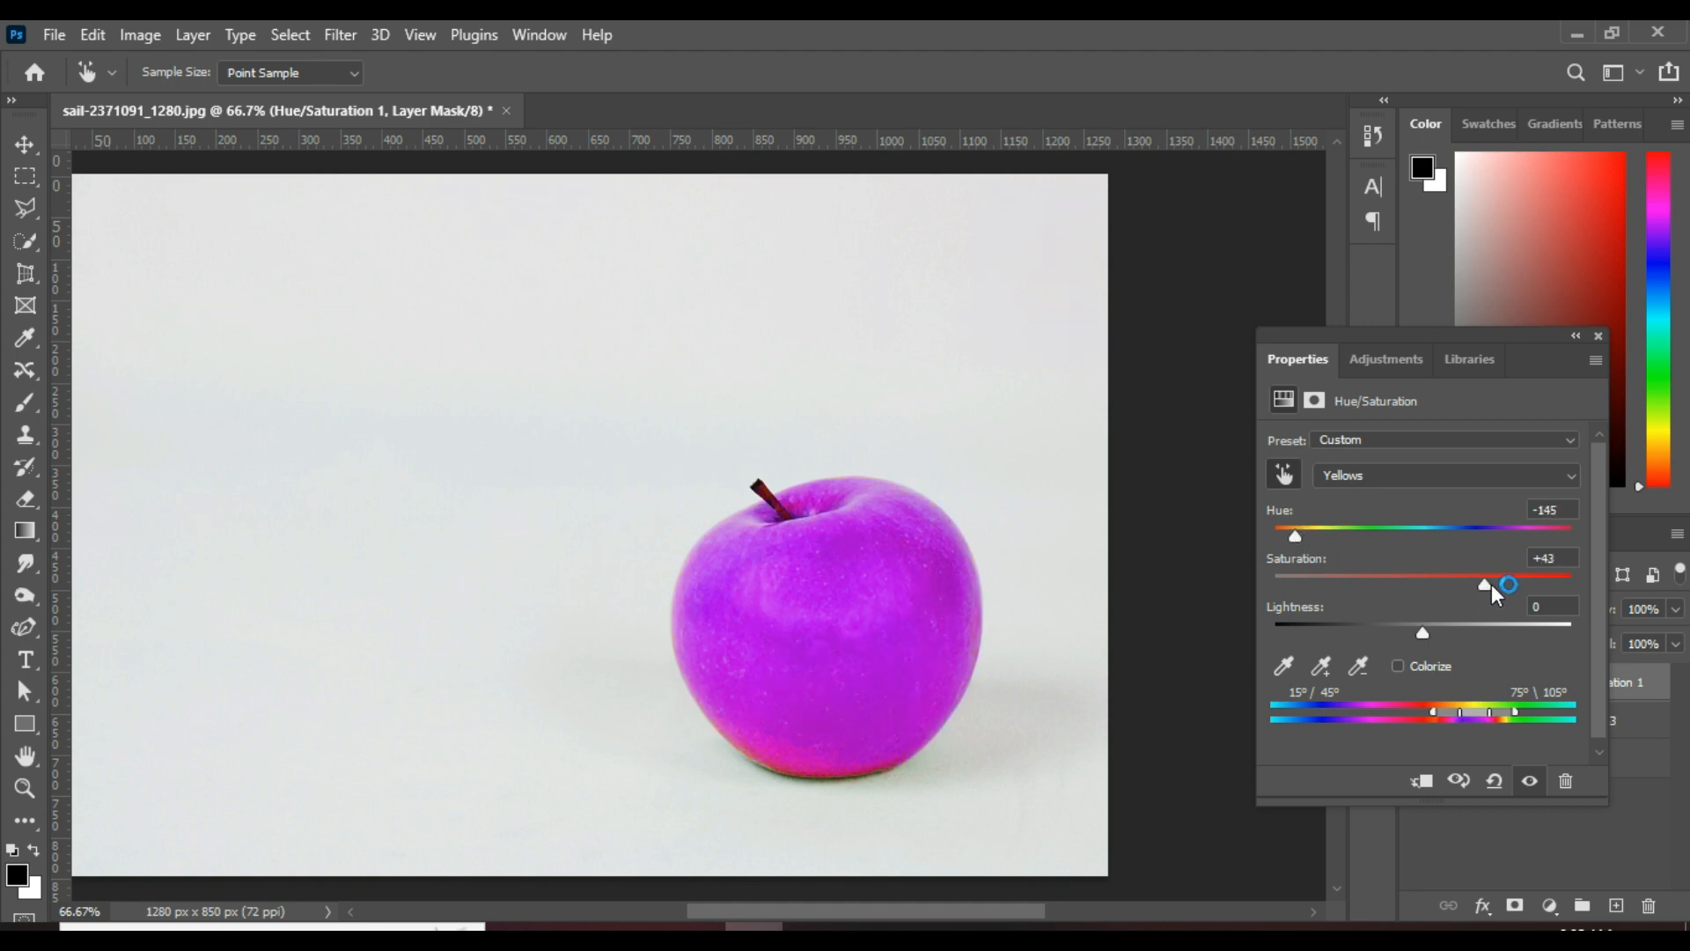
left_click_drag(1291, 541, 1320, 540)
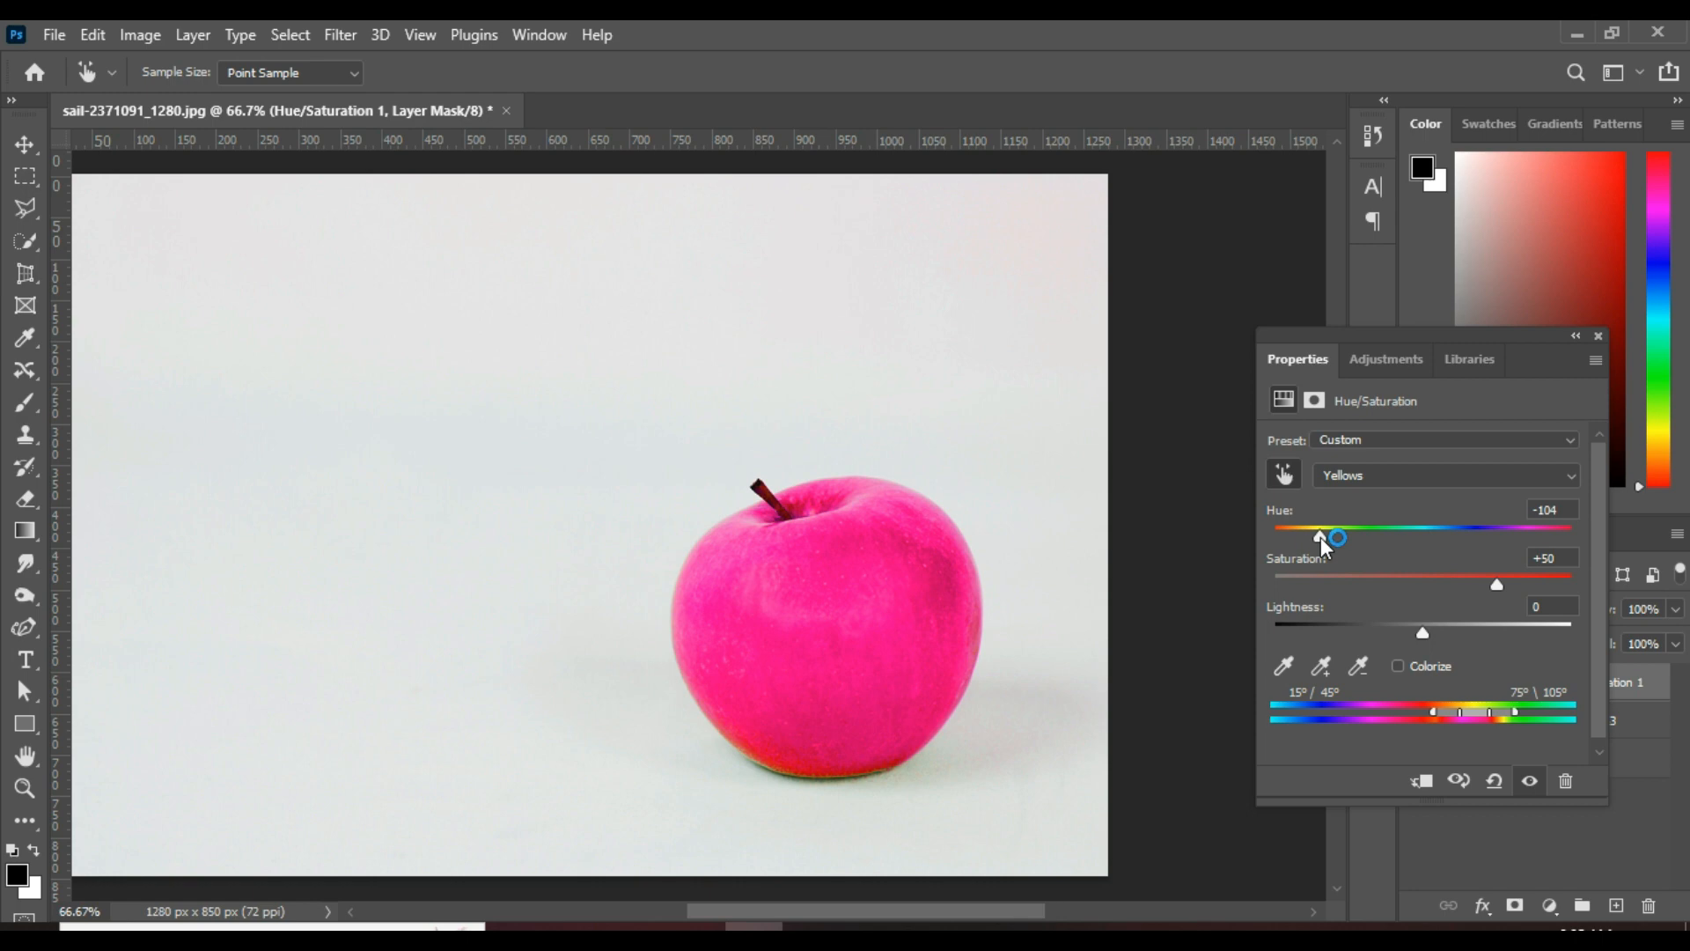
left_click(1601, 336)
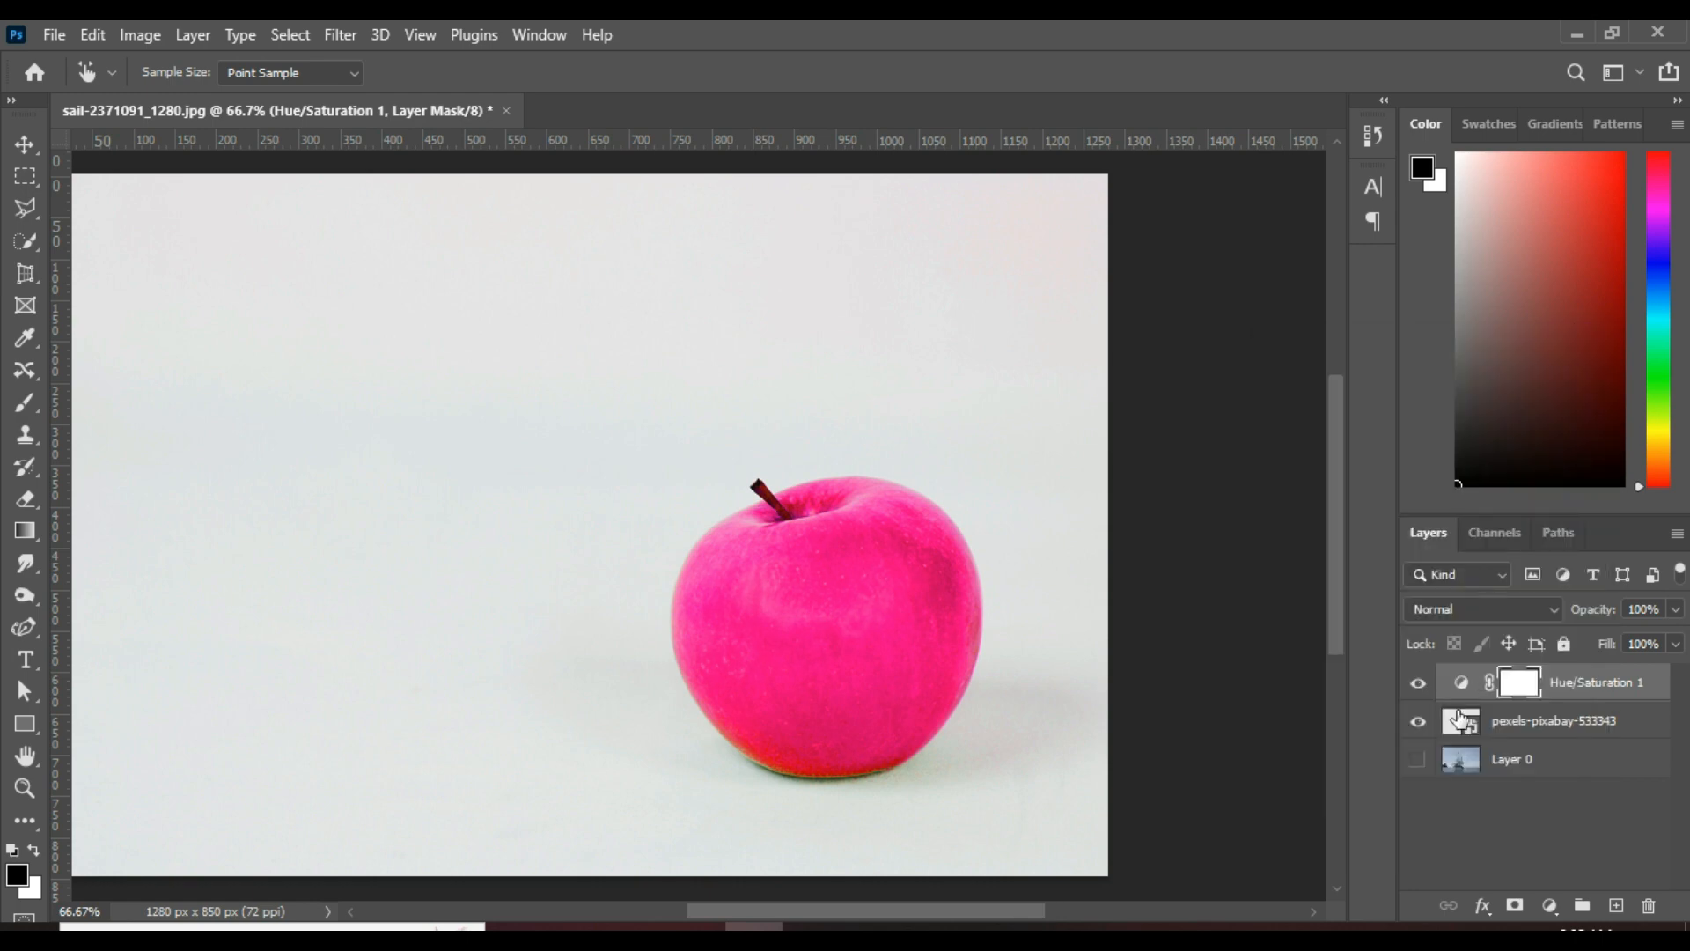
left_click(1419, 685)
left_click(1418, 686)
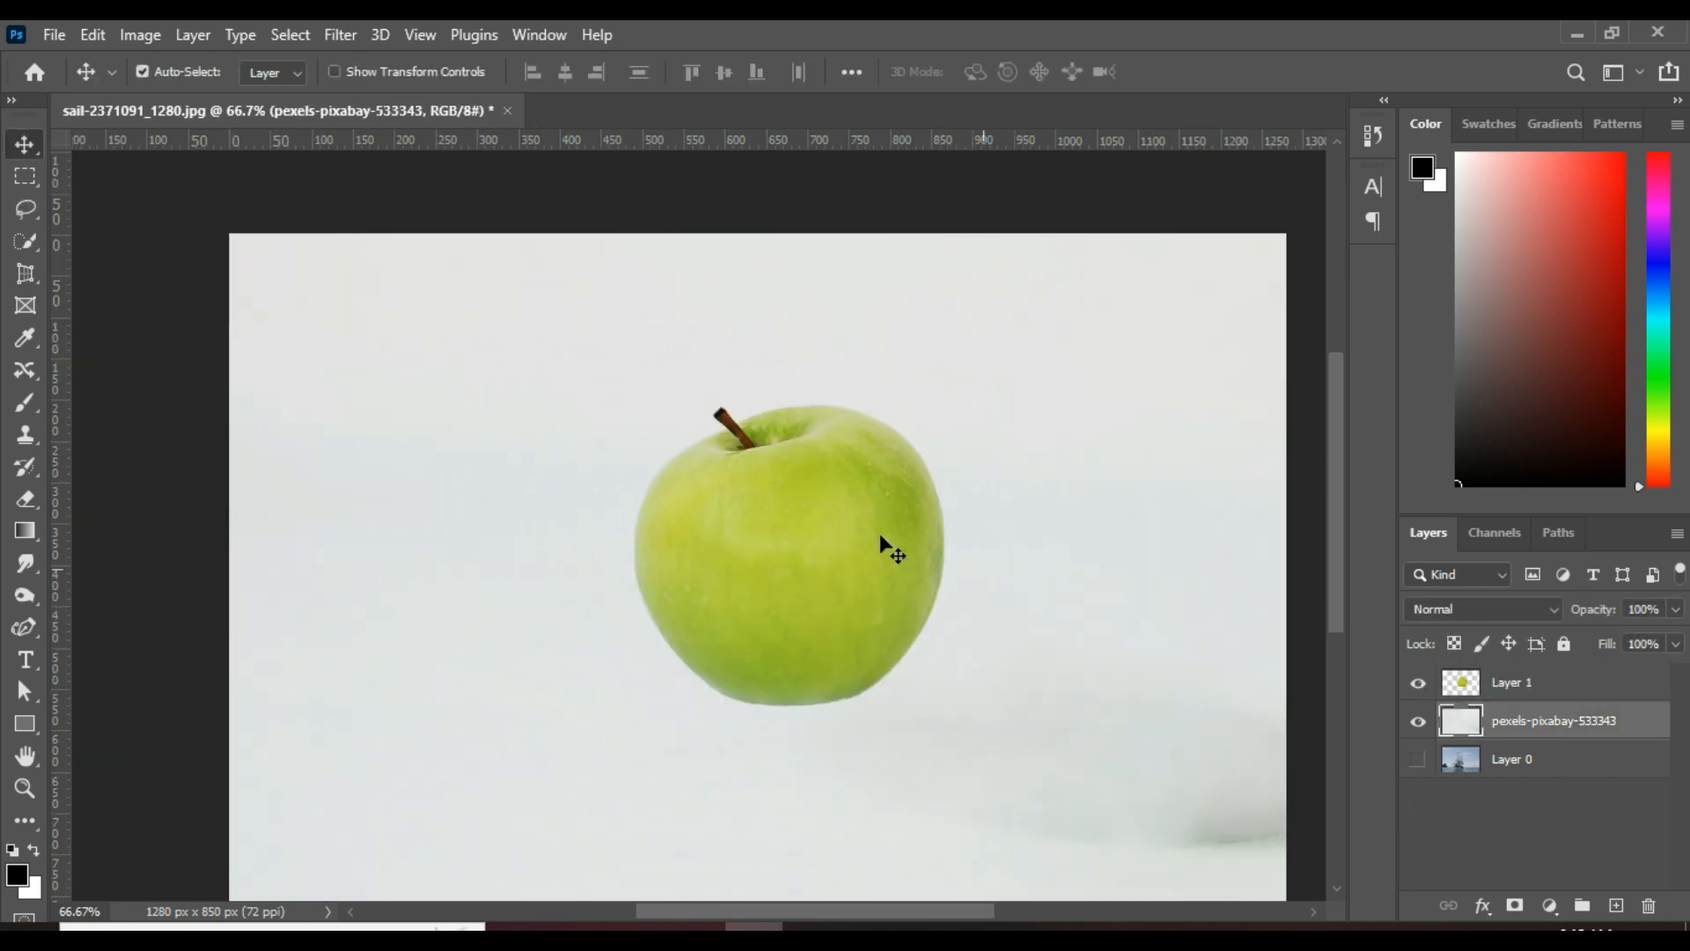
Move the cut-out green apple on Layer 1 to the middle of the pale background.
mouse_move(861, 593)
left_mouse_down()
mouse_move(845, 634)
mouse_move(852, 532)
left_mouse_up()
left_click(1497, 720)
key("b")
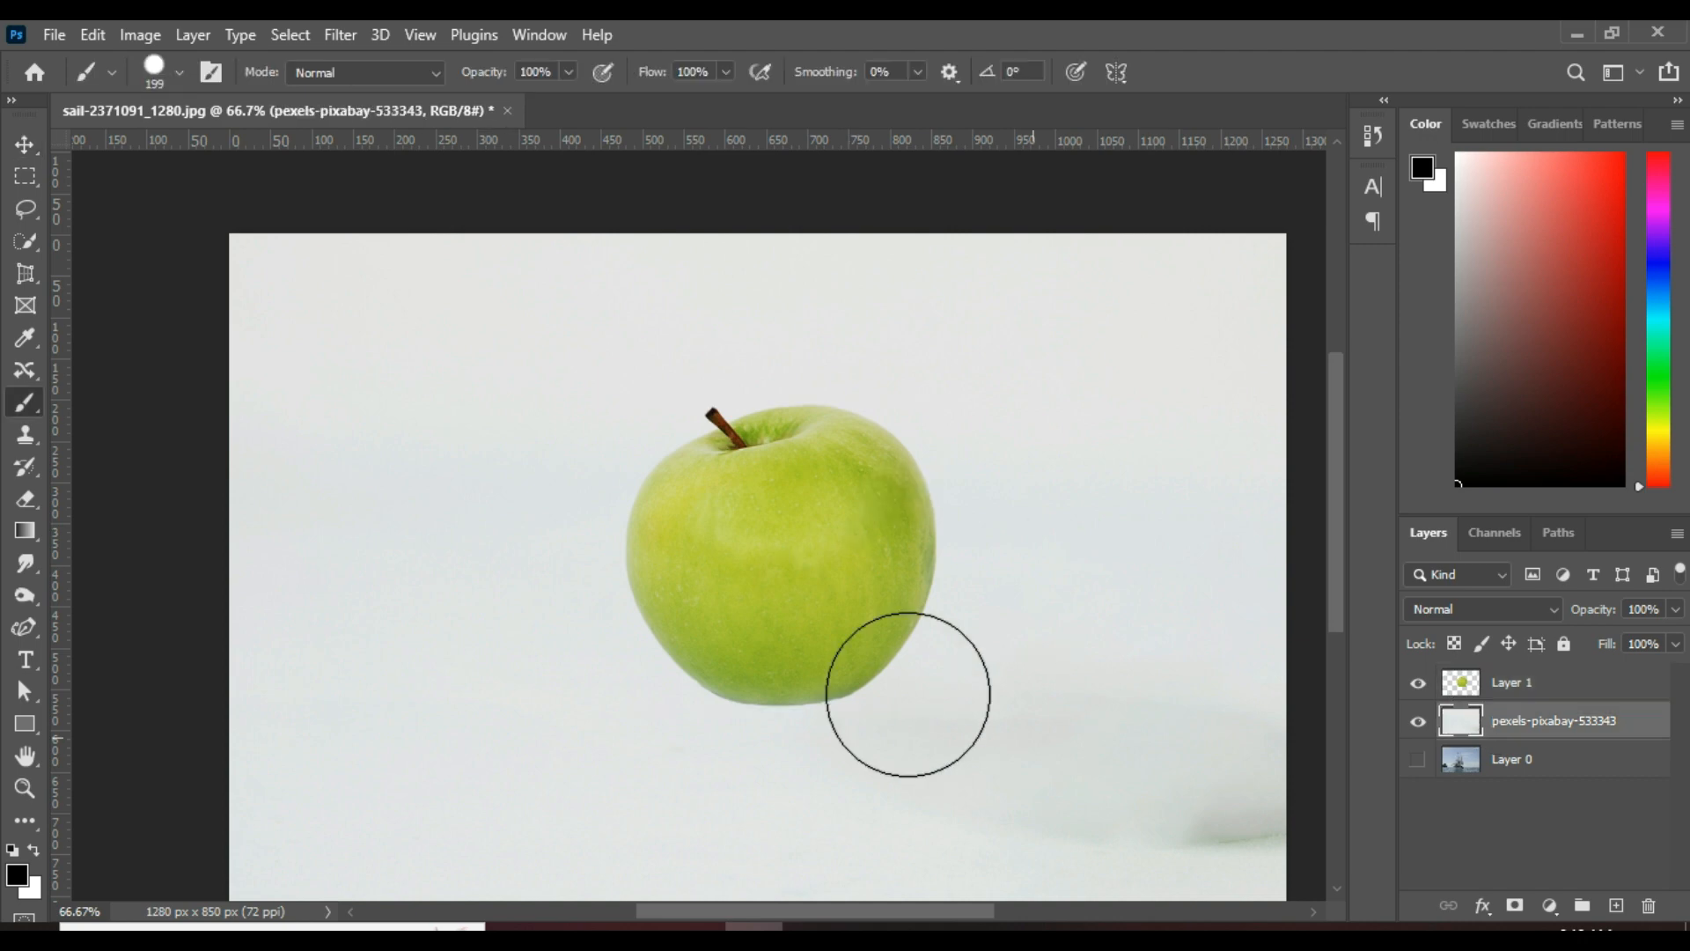
left_click(32, 143)
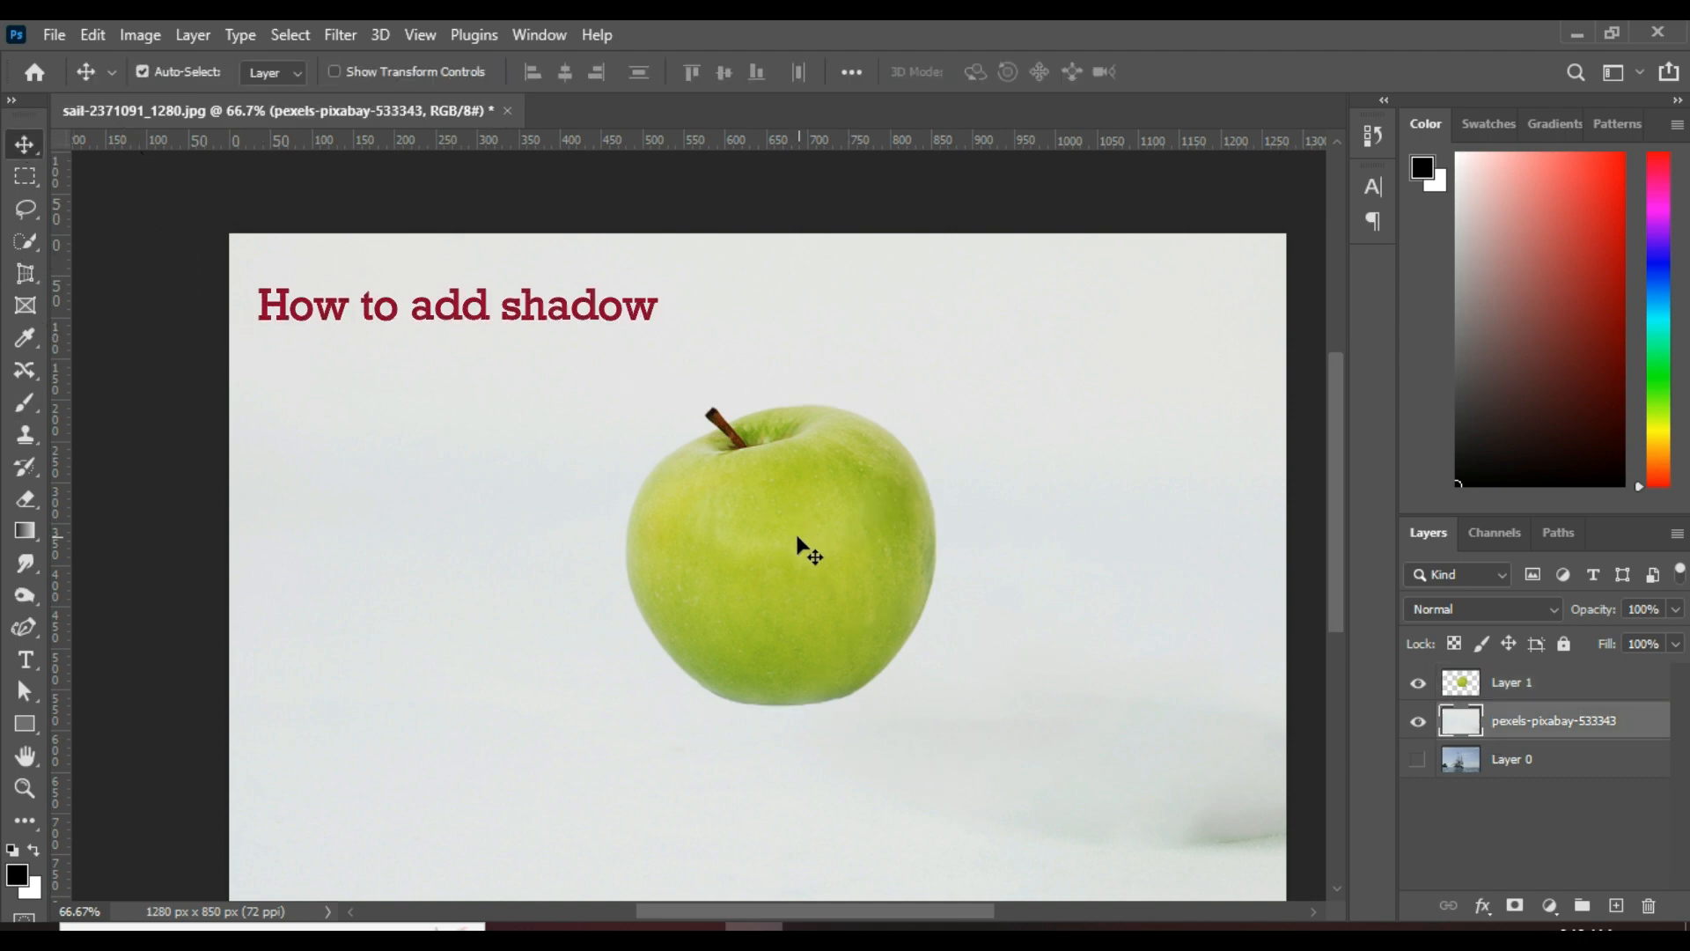
left_click_drag(798, 537, 755, 558)
scroll(830, 562, "down", 3)
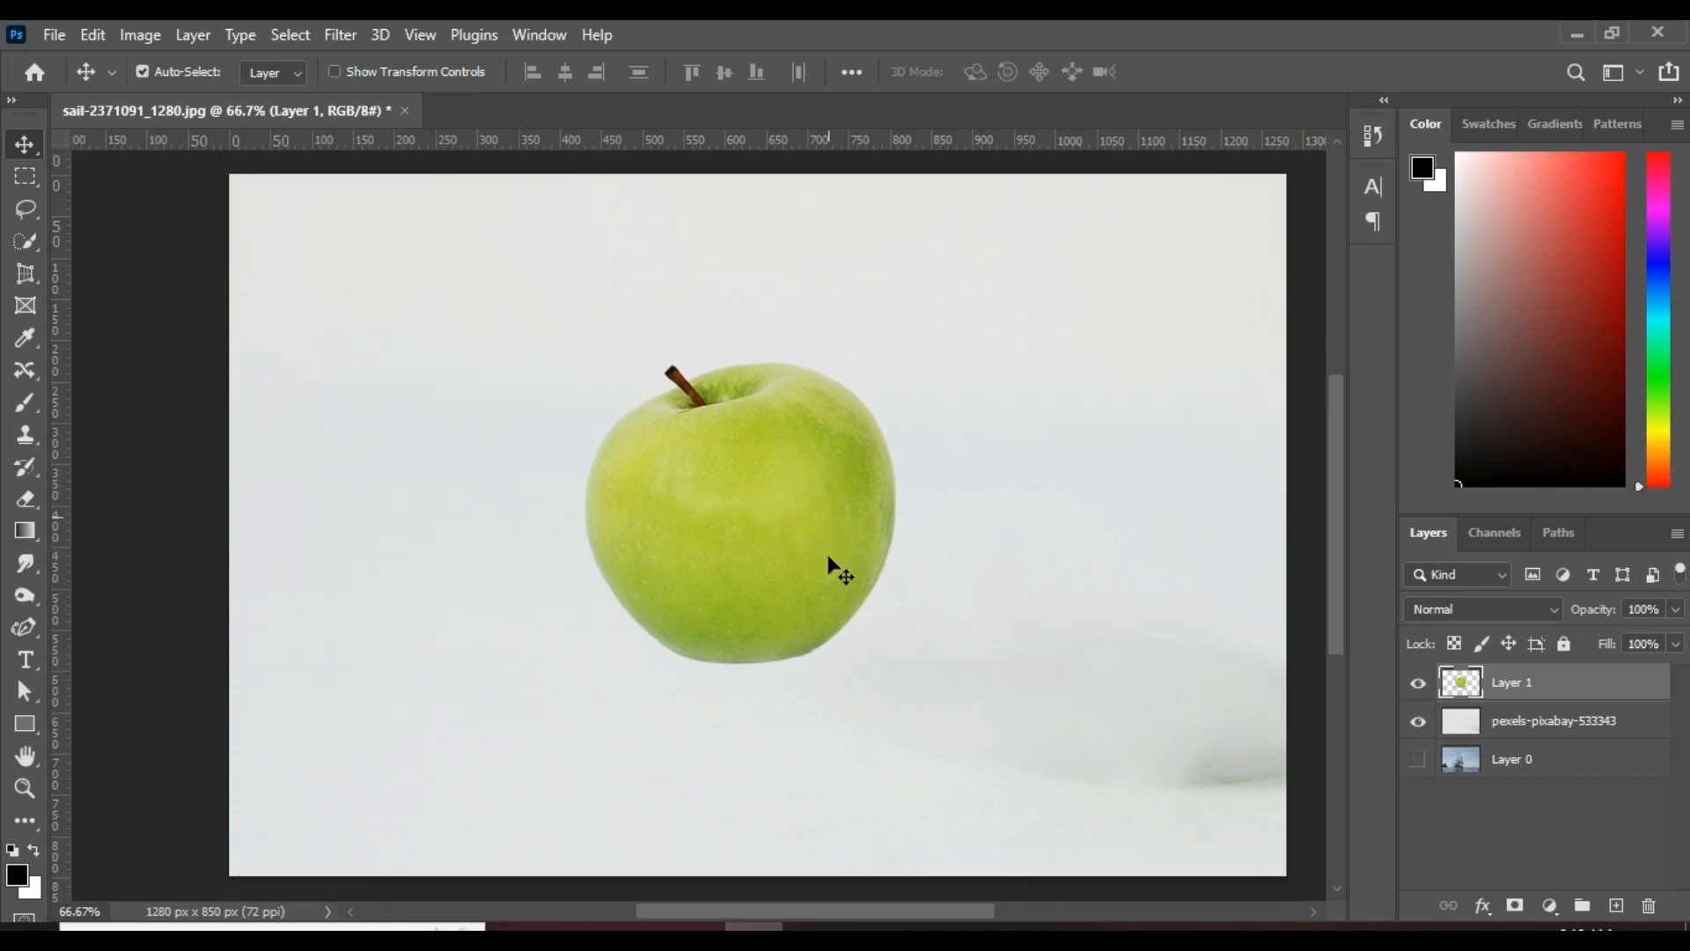
Add an empty layer directly beneath the apple layer and set up a flattened Soft Round Pressure Size brush tilted to 8°.
left_click(1473, 722)
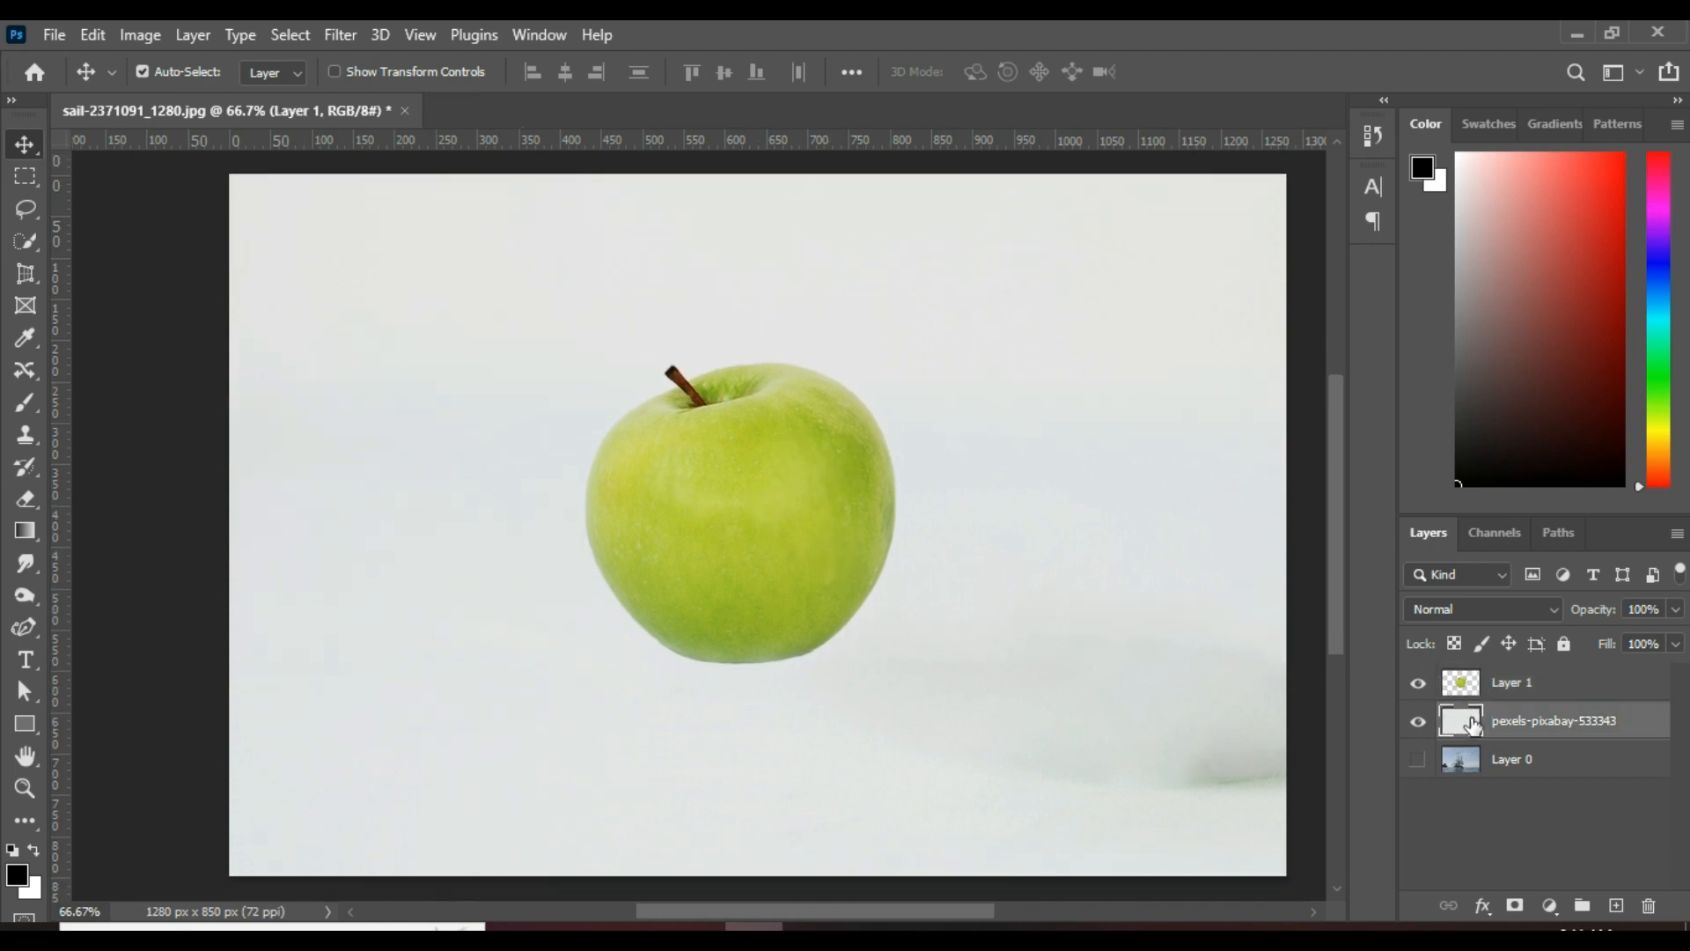
left_click(1617, 905)
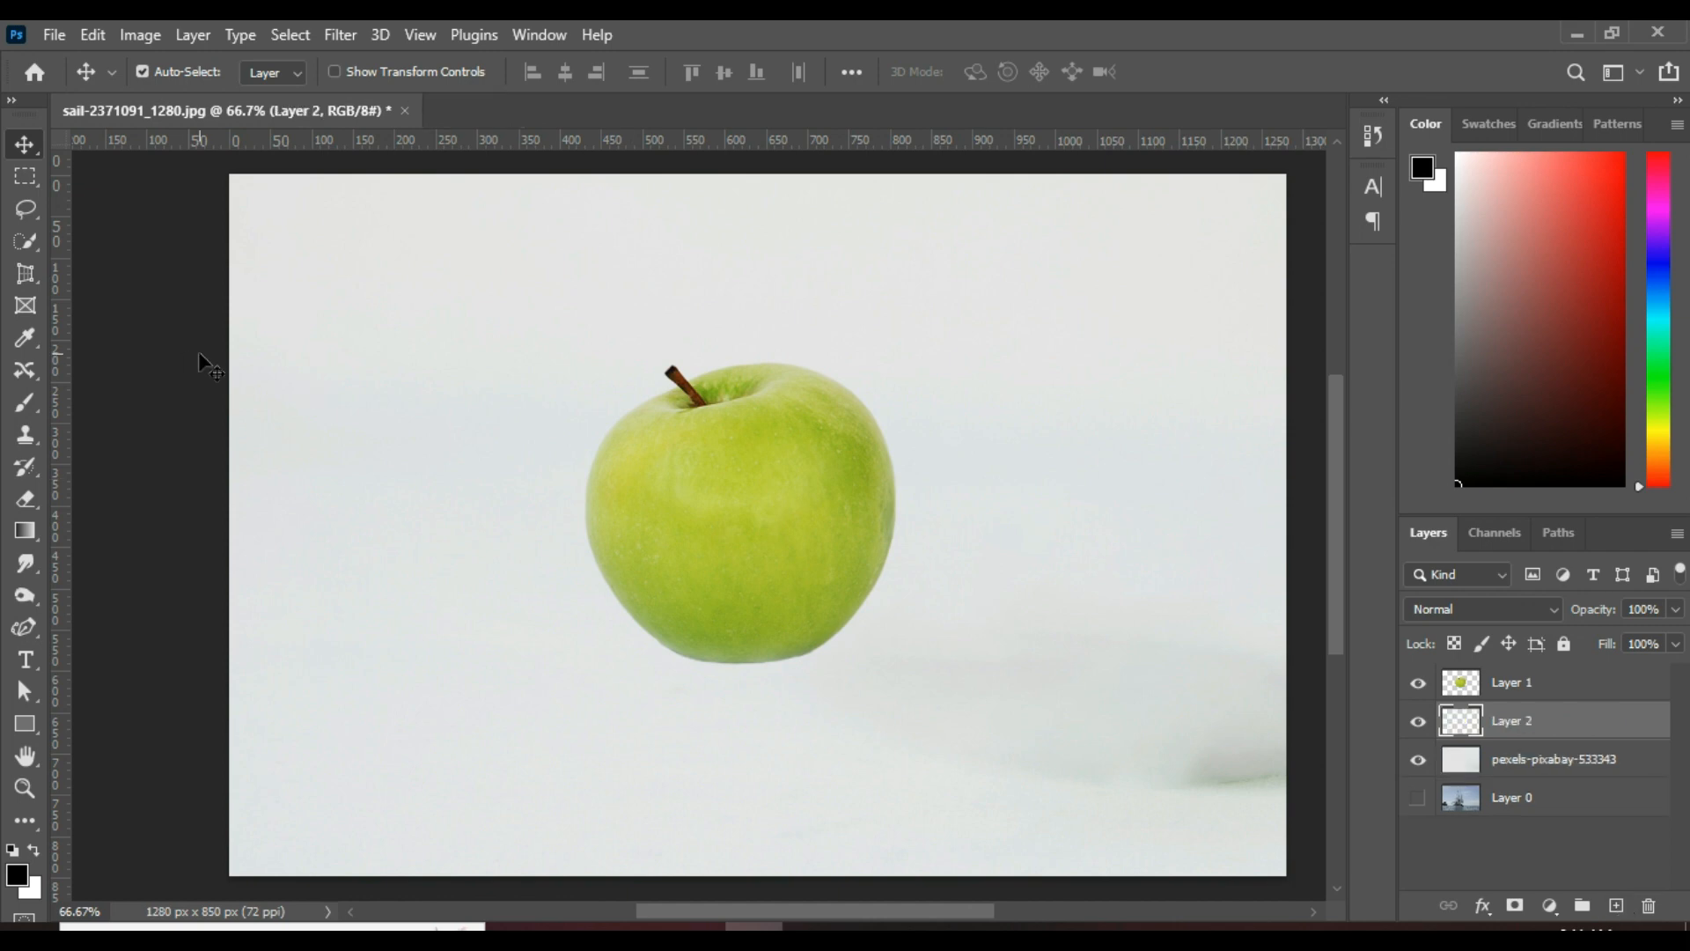
left_click(27, 404)
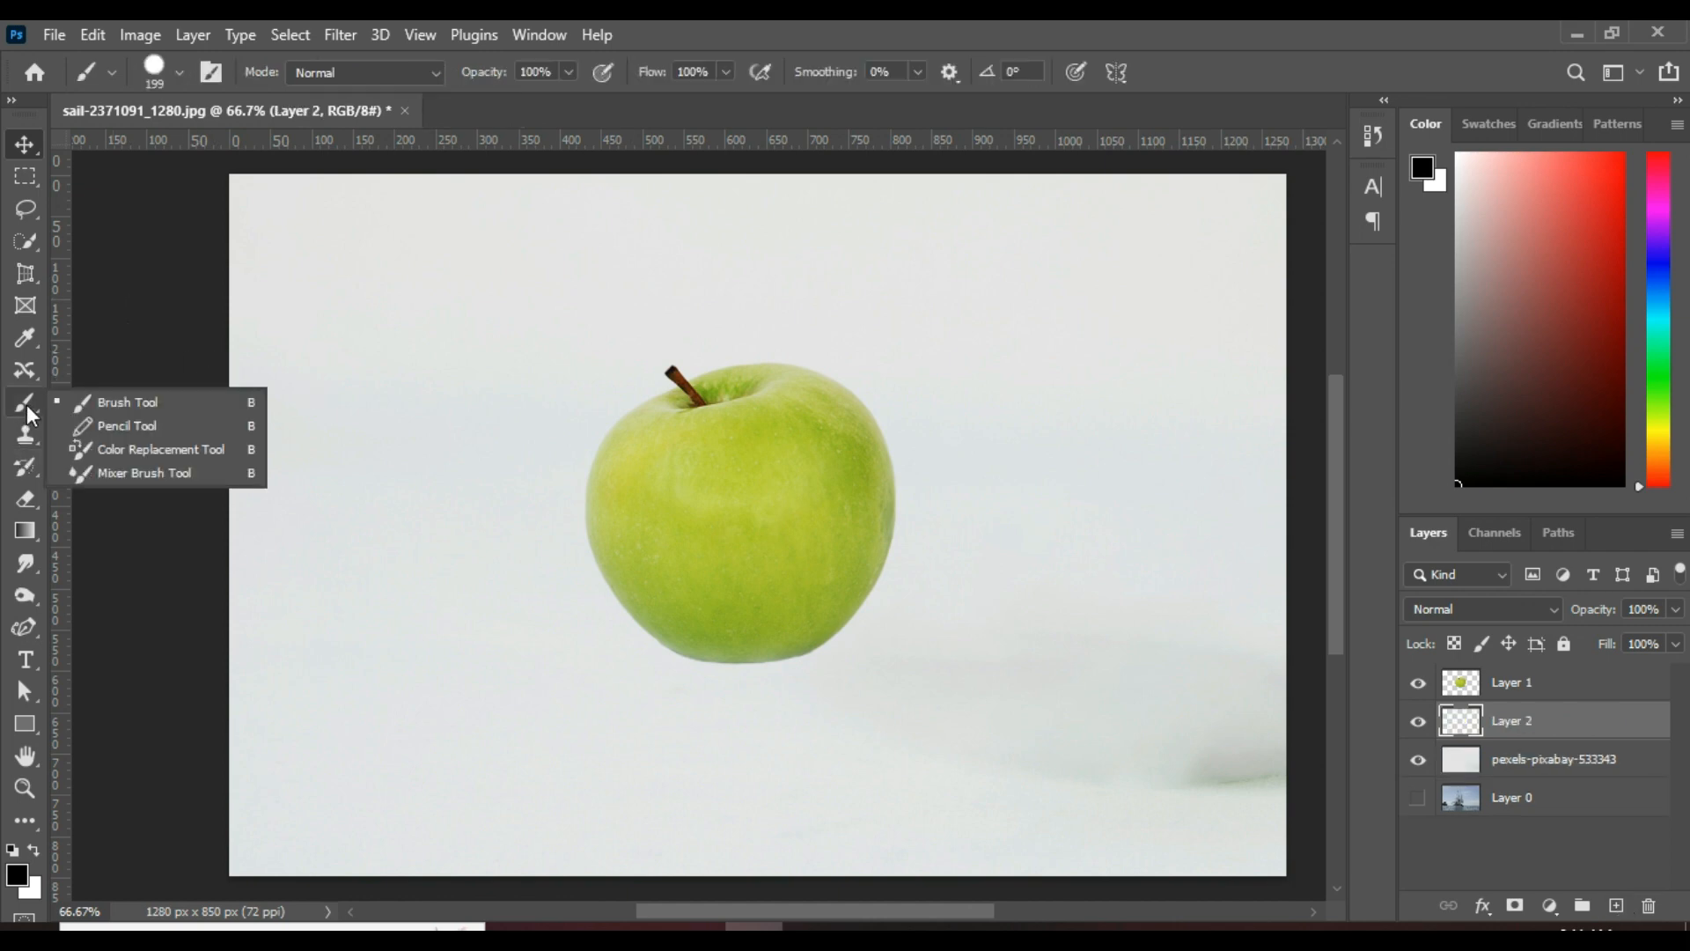
left_click(178, 73)
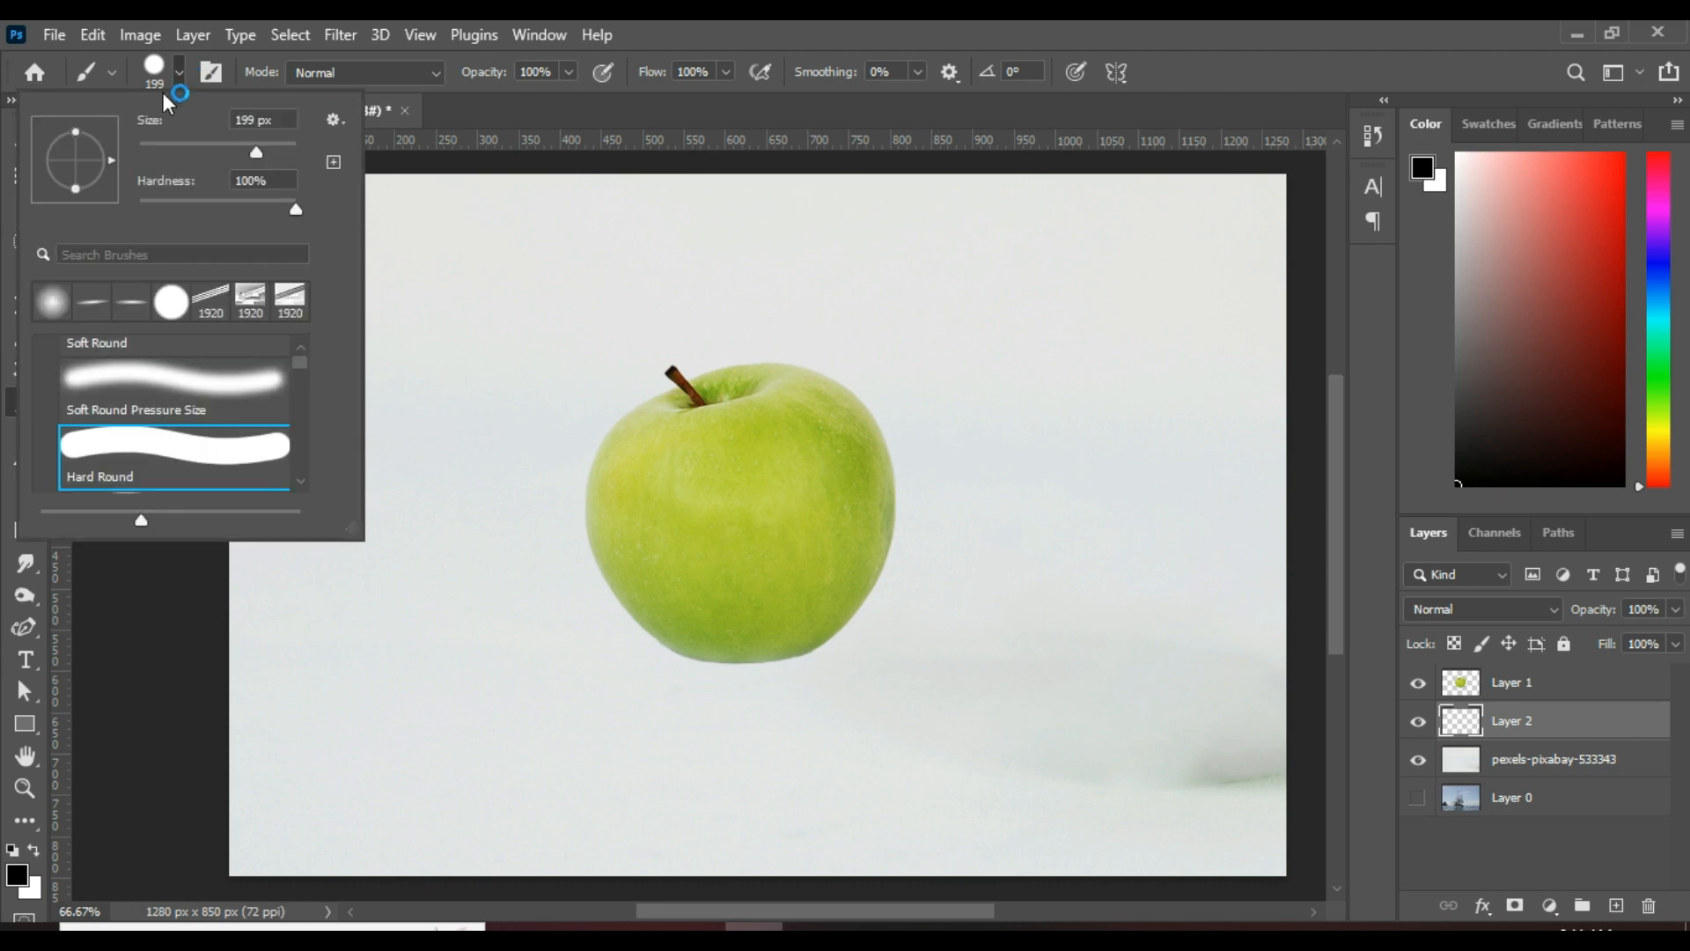
left_click(136, 388)
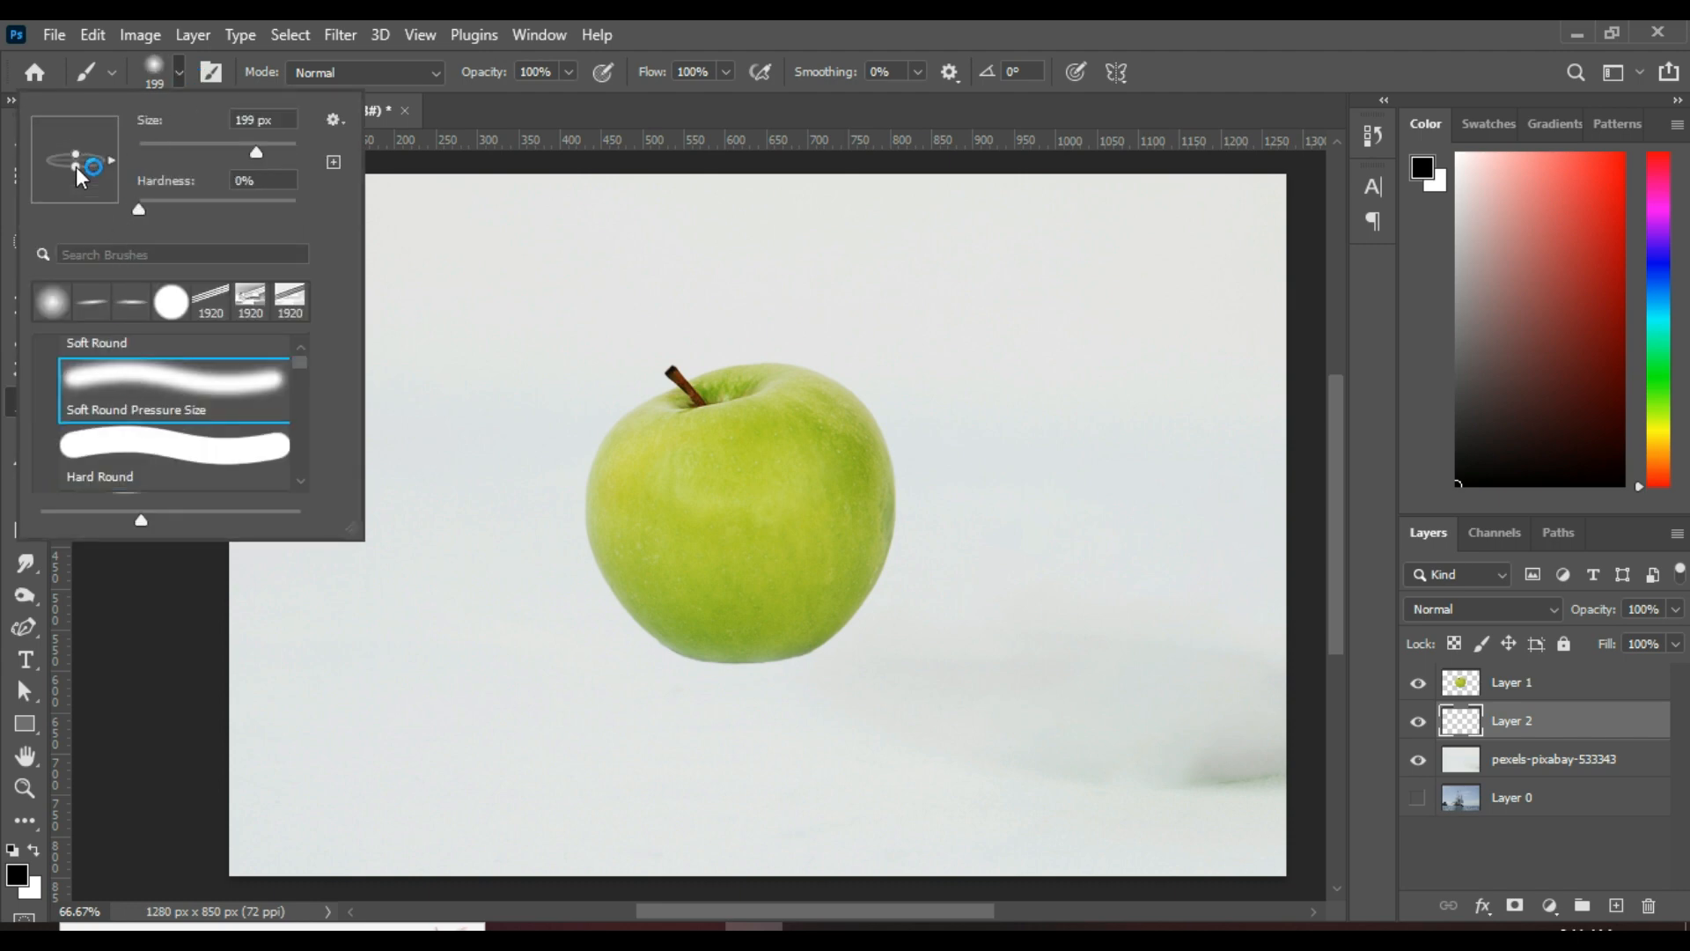
left_click_drag(76, 167, 76, 164)
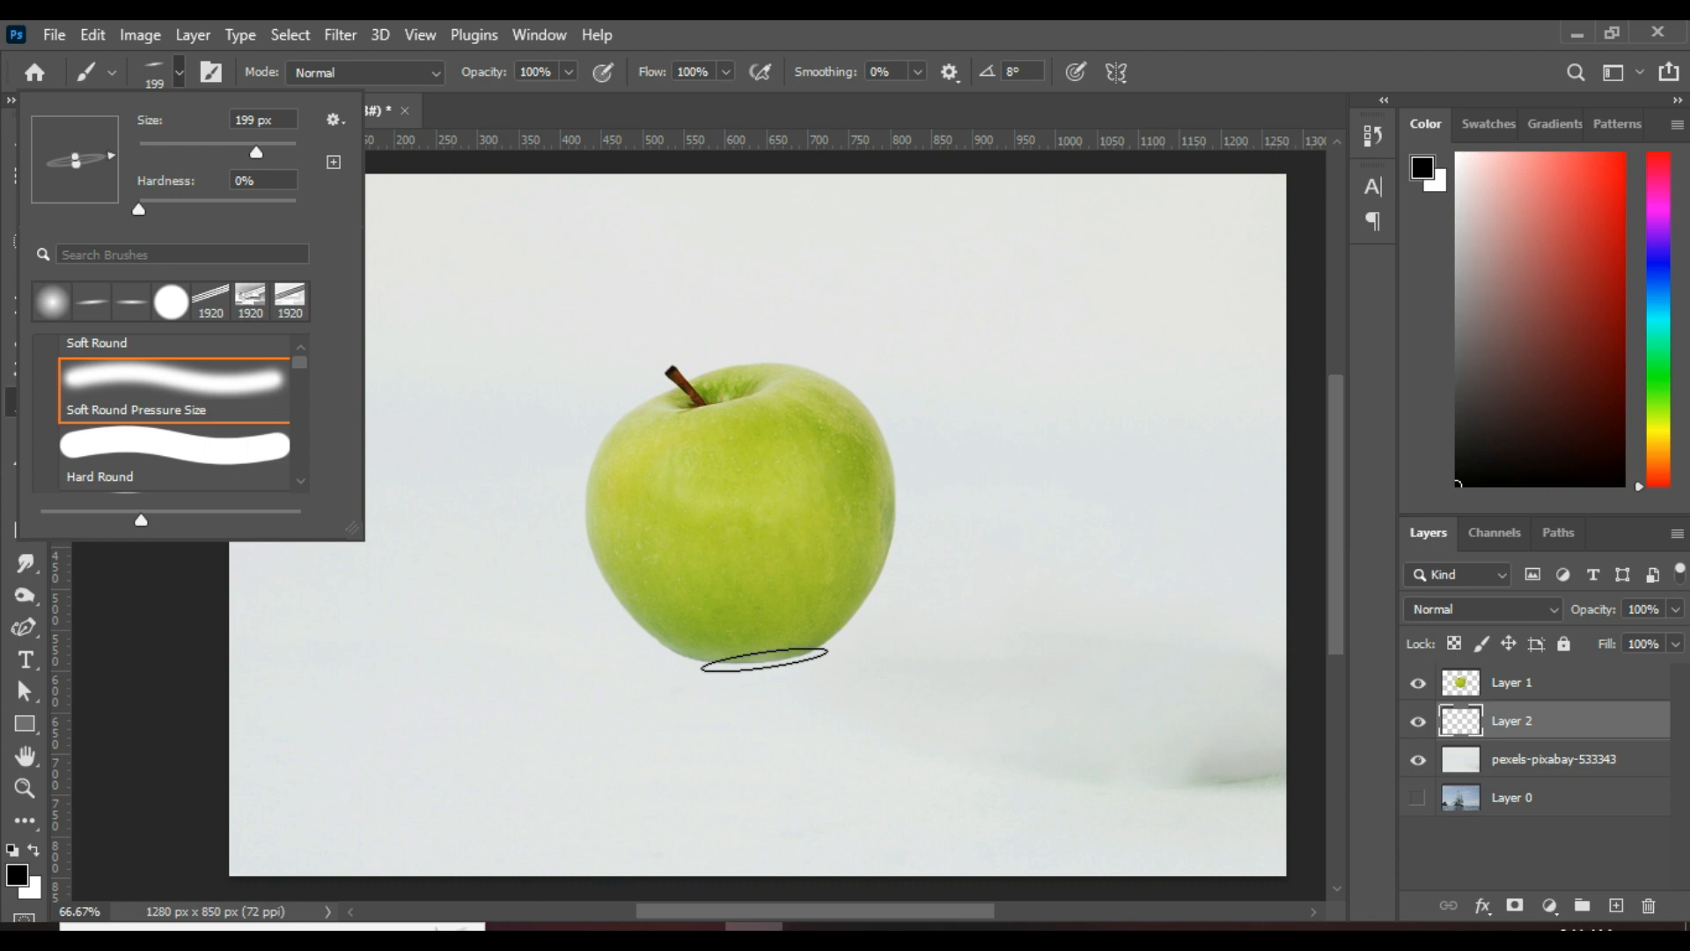
Paint a soft black contact shadow under the base of the apple on the new layer.
left_click(764, 660)
left_click(764, 660)
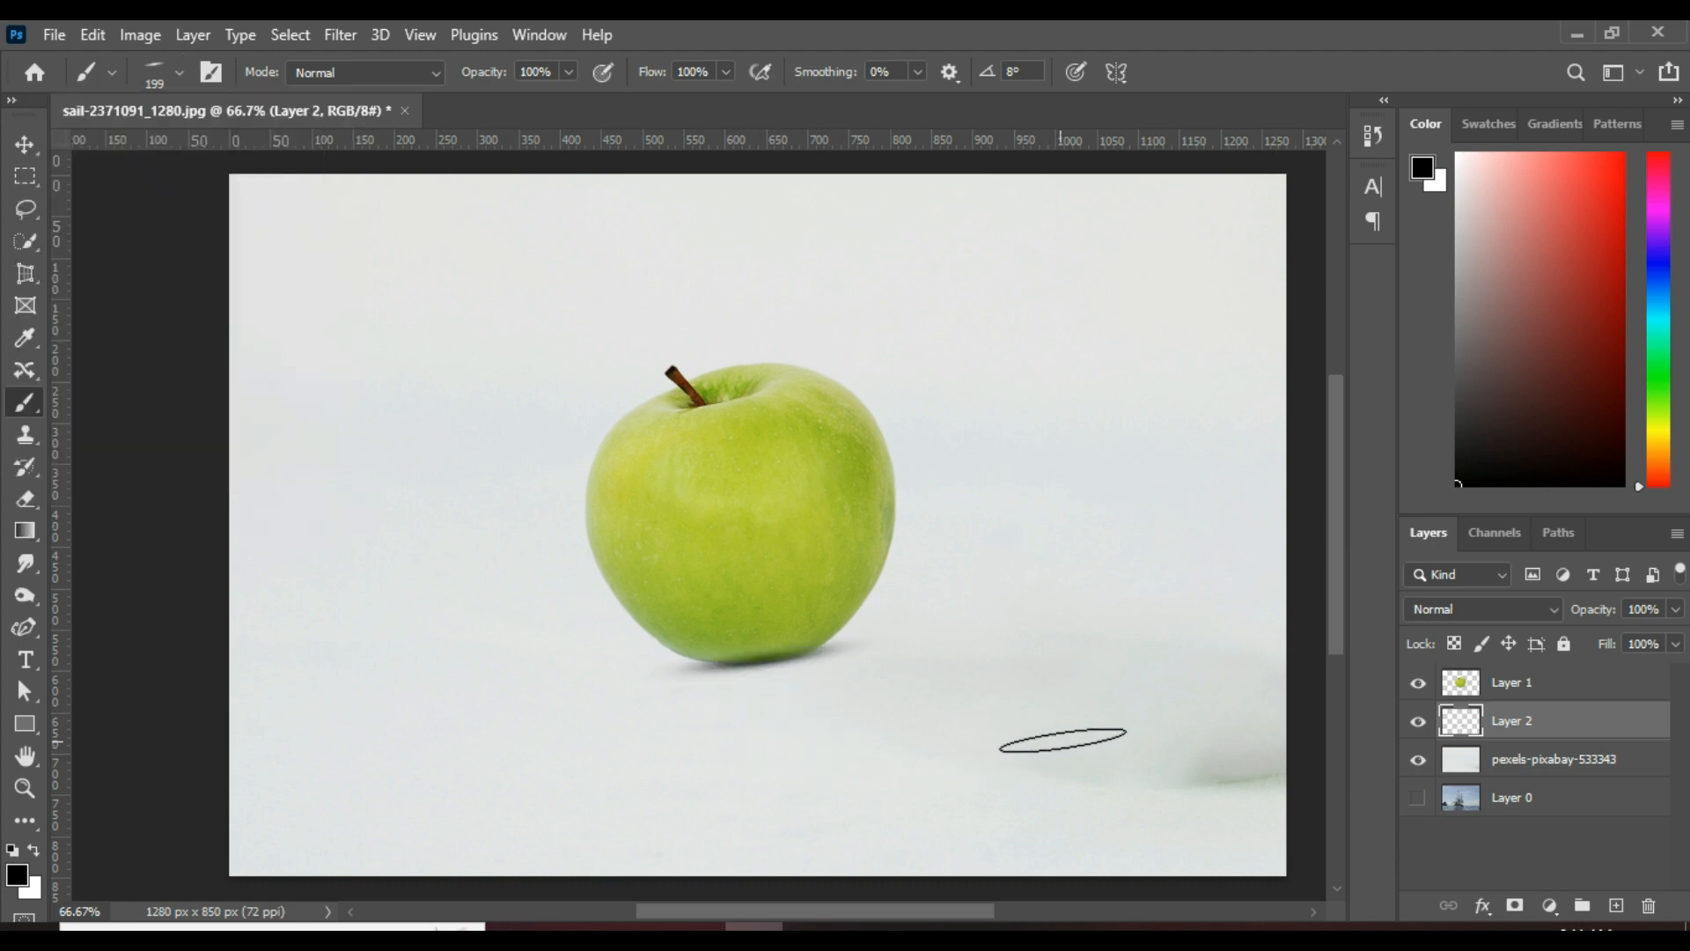
scroll(1062, 740, "up", 1)
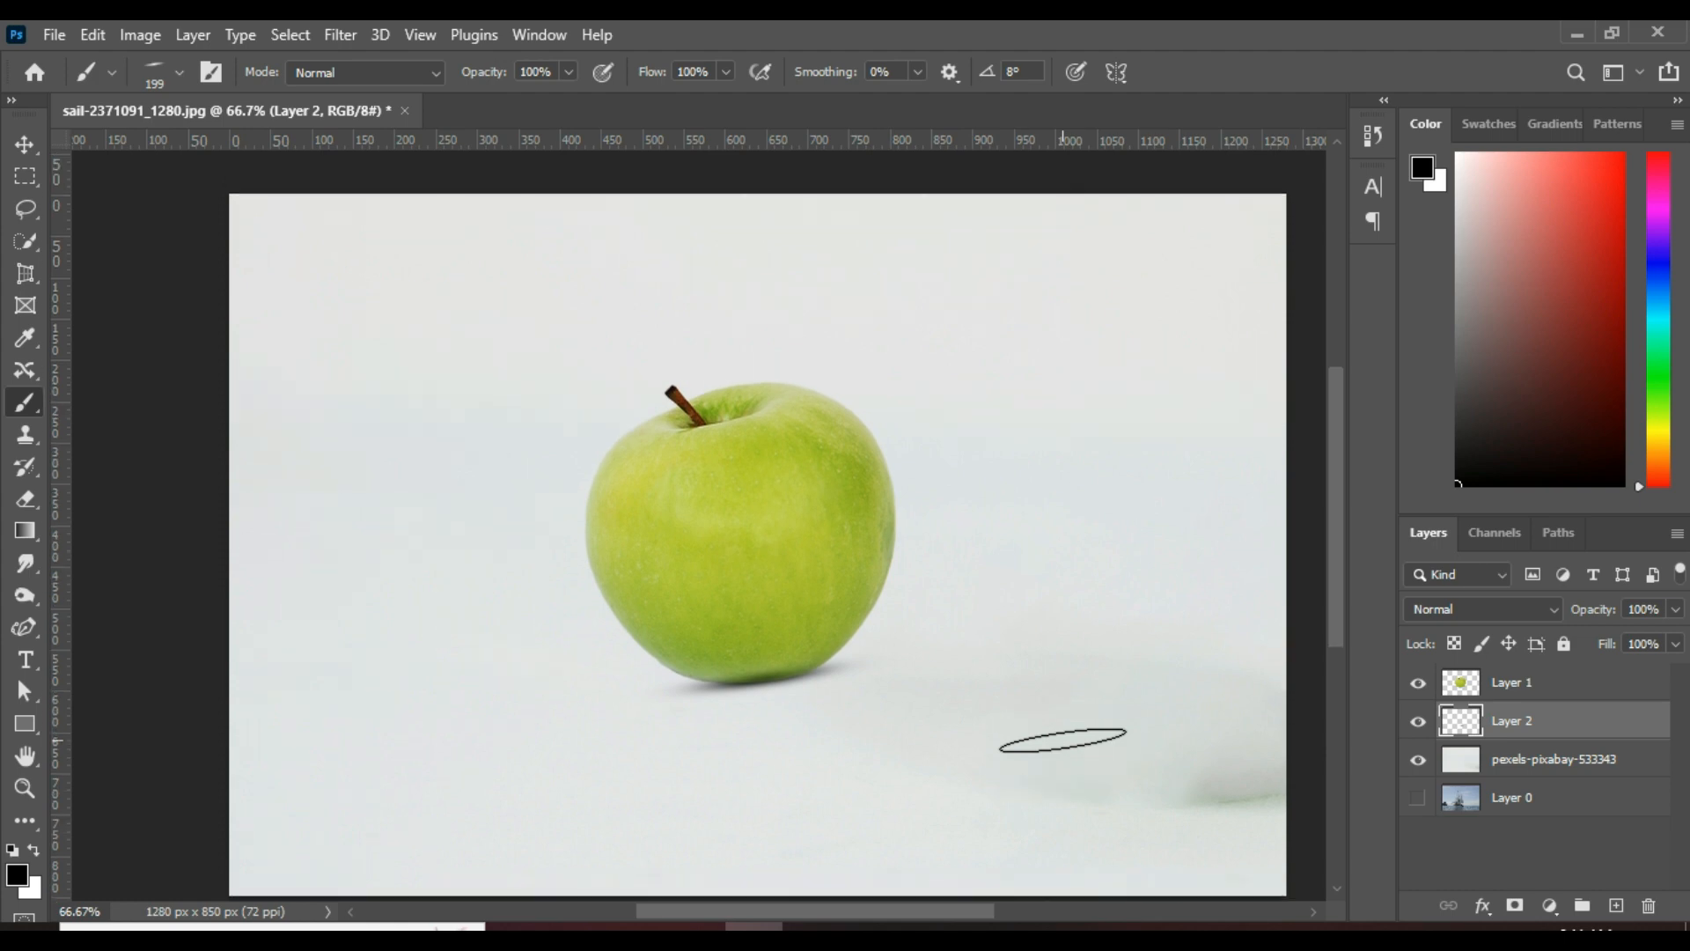
Add a Color Balance adjustment layer above the photo of the two women and set the Midtones Yellow–Blue value to +53.
mouse_move(1103, 926)
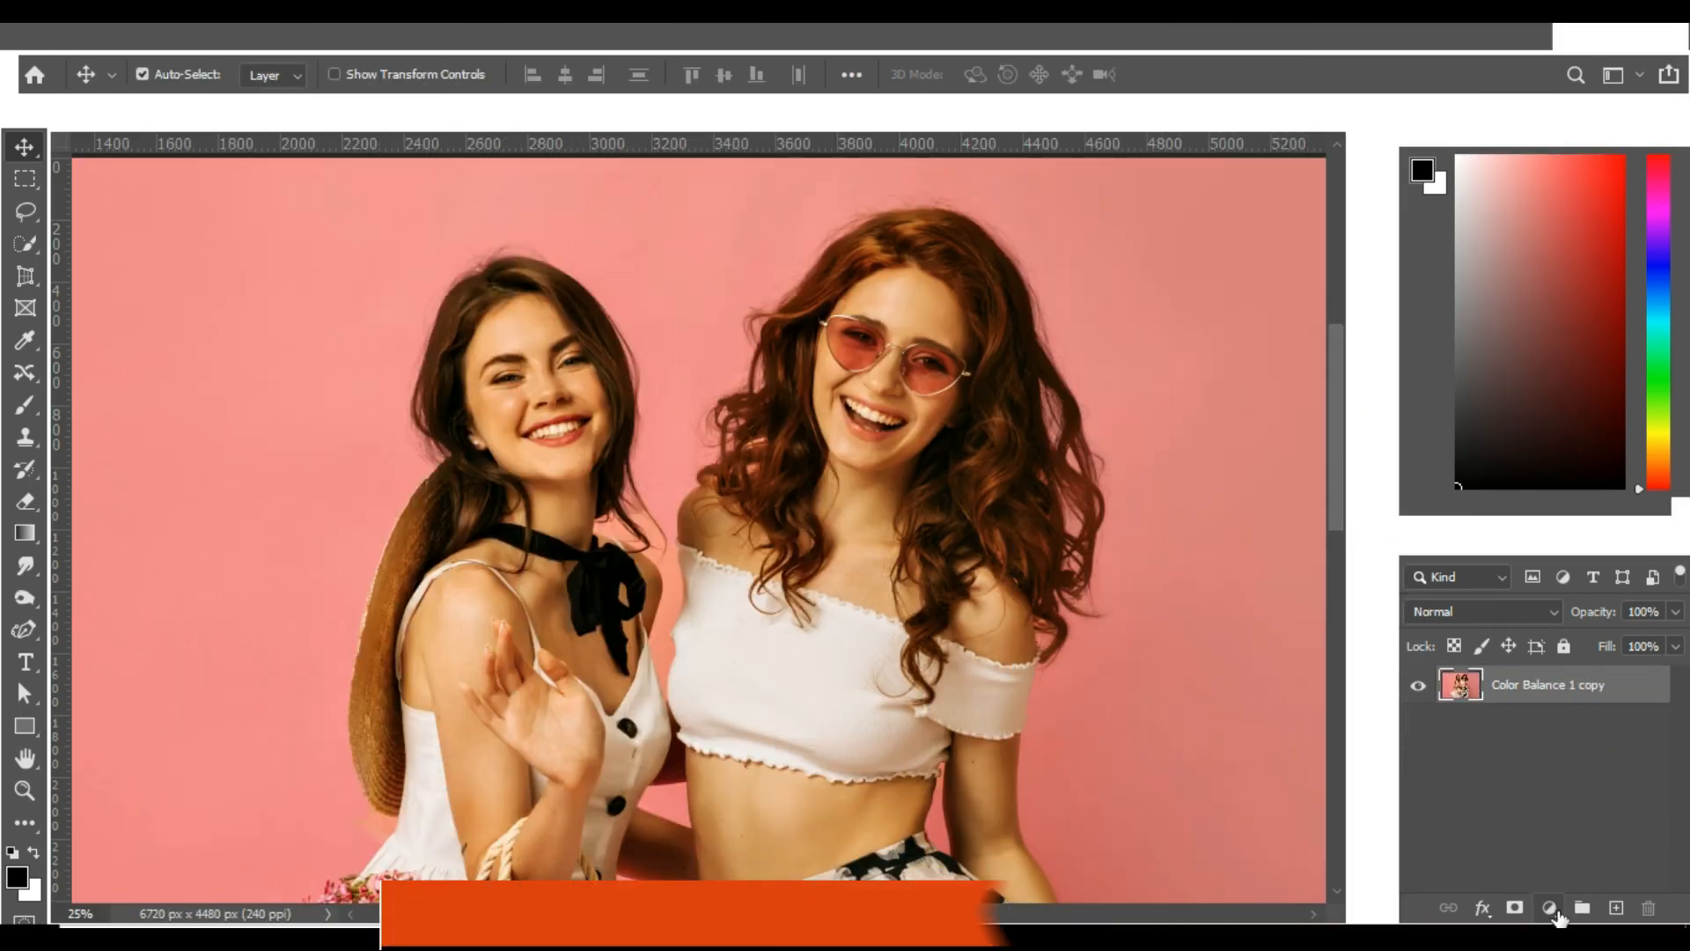
left_click(1550, 907)
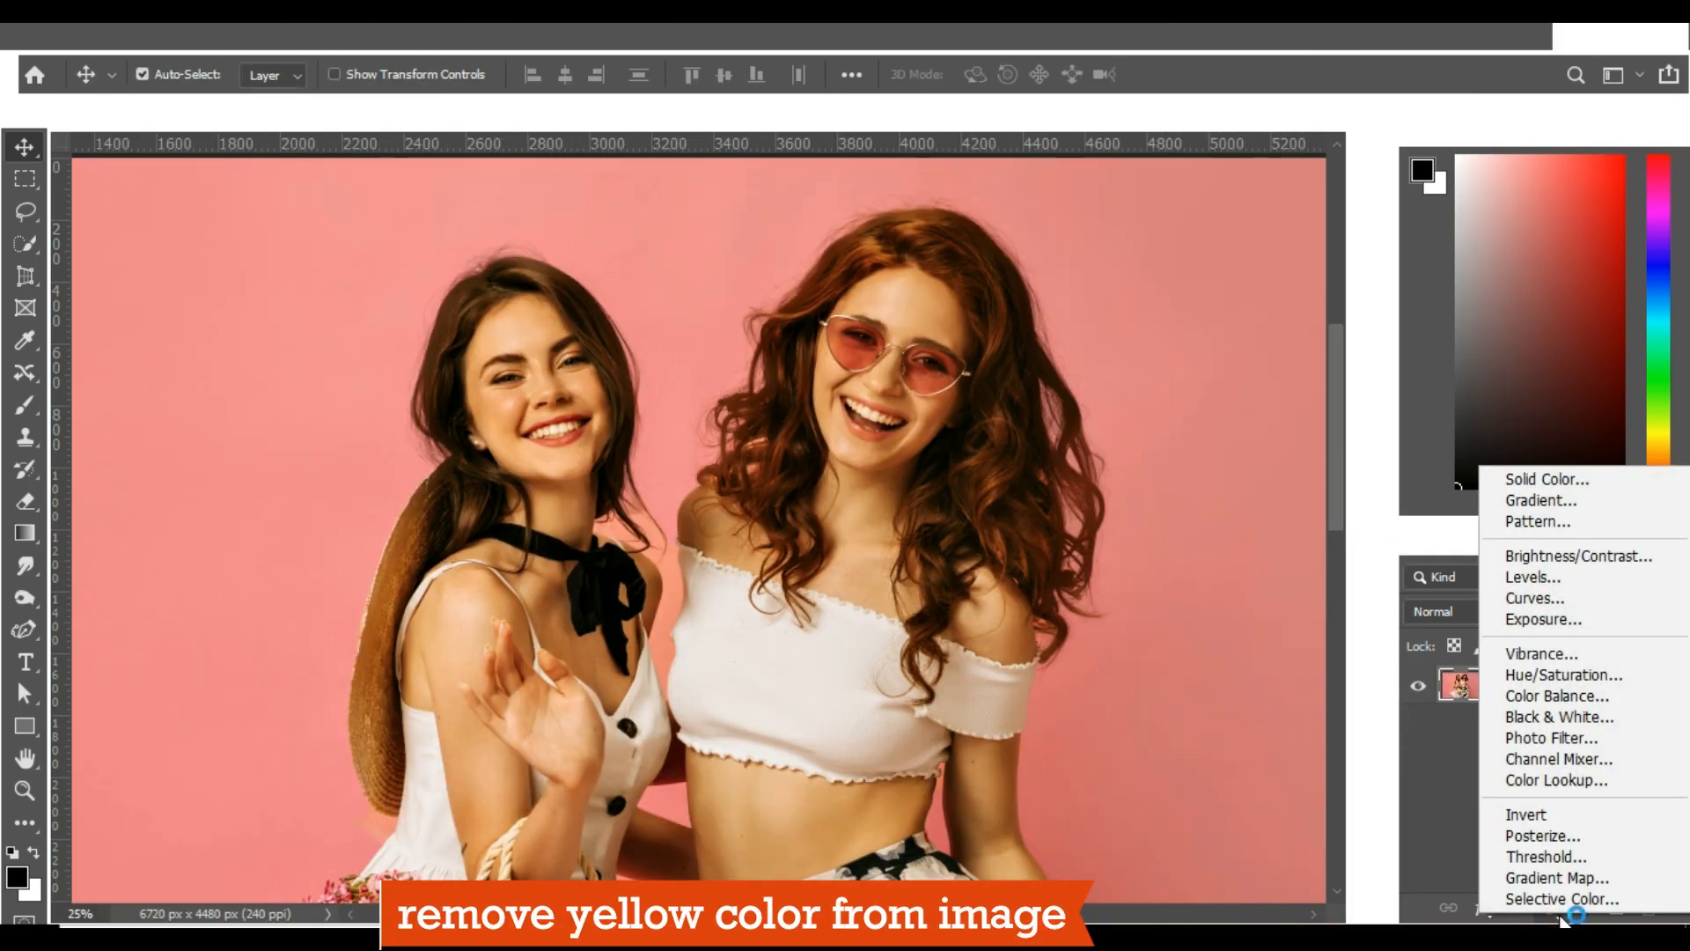
left_click(1551, 696)
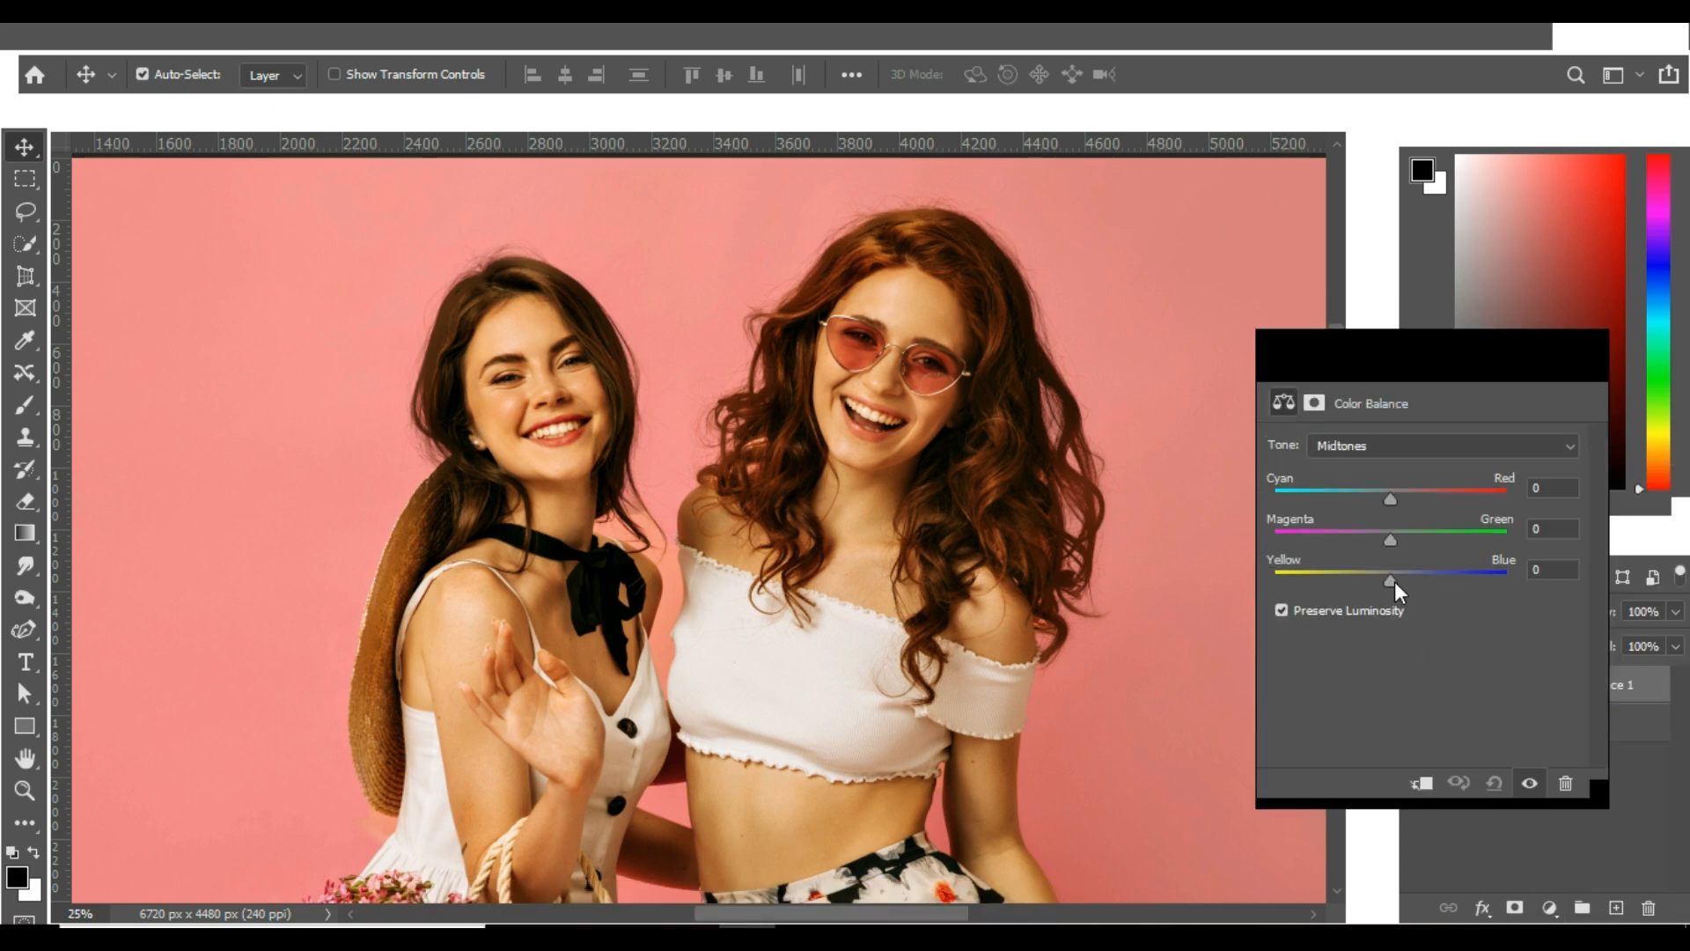
left_click_drag(1391, 581, 1449, 577)
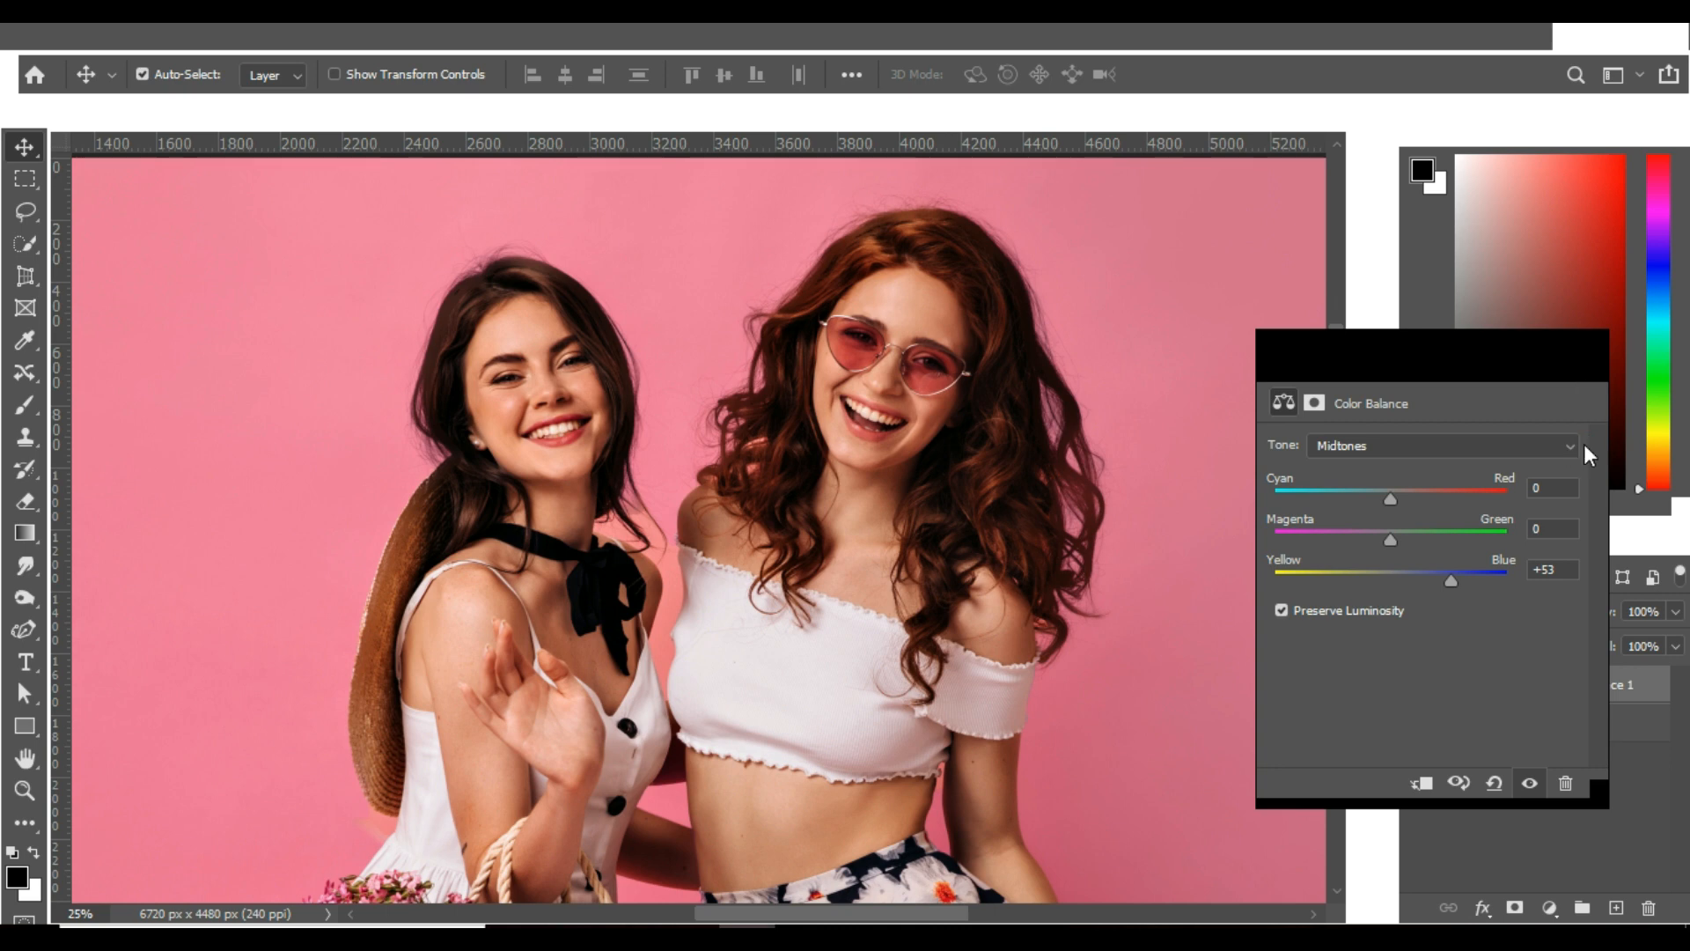
left_click(1644, 779)
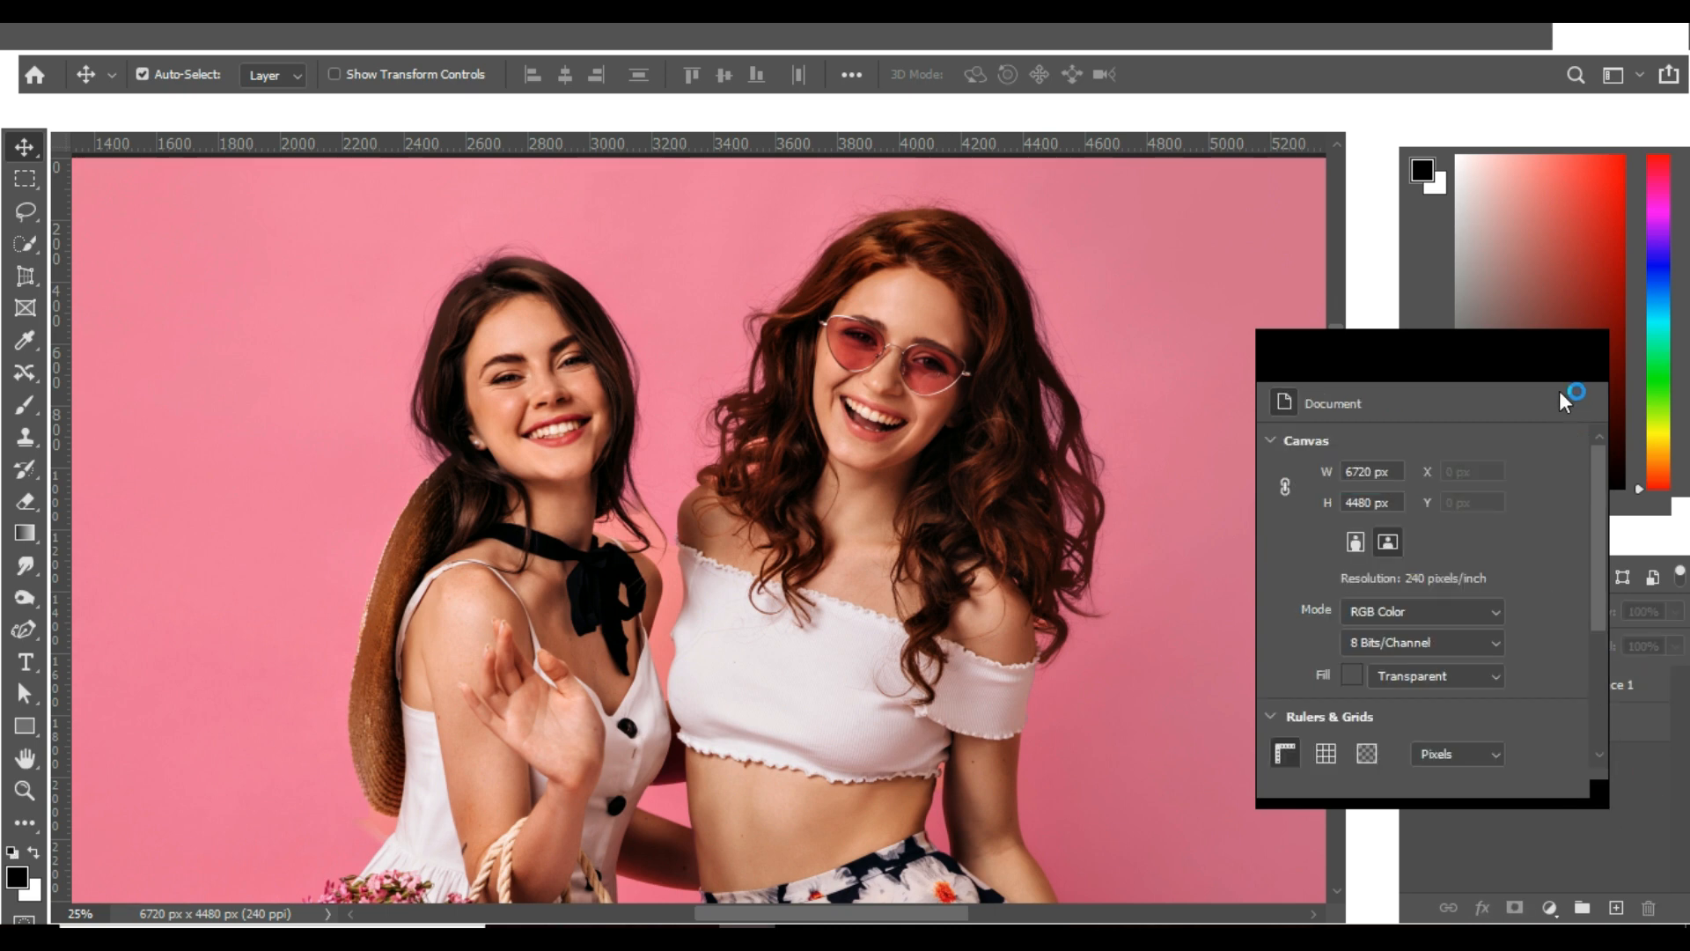
left_click(1593, 347)
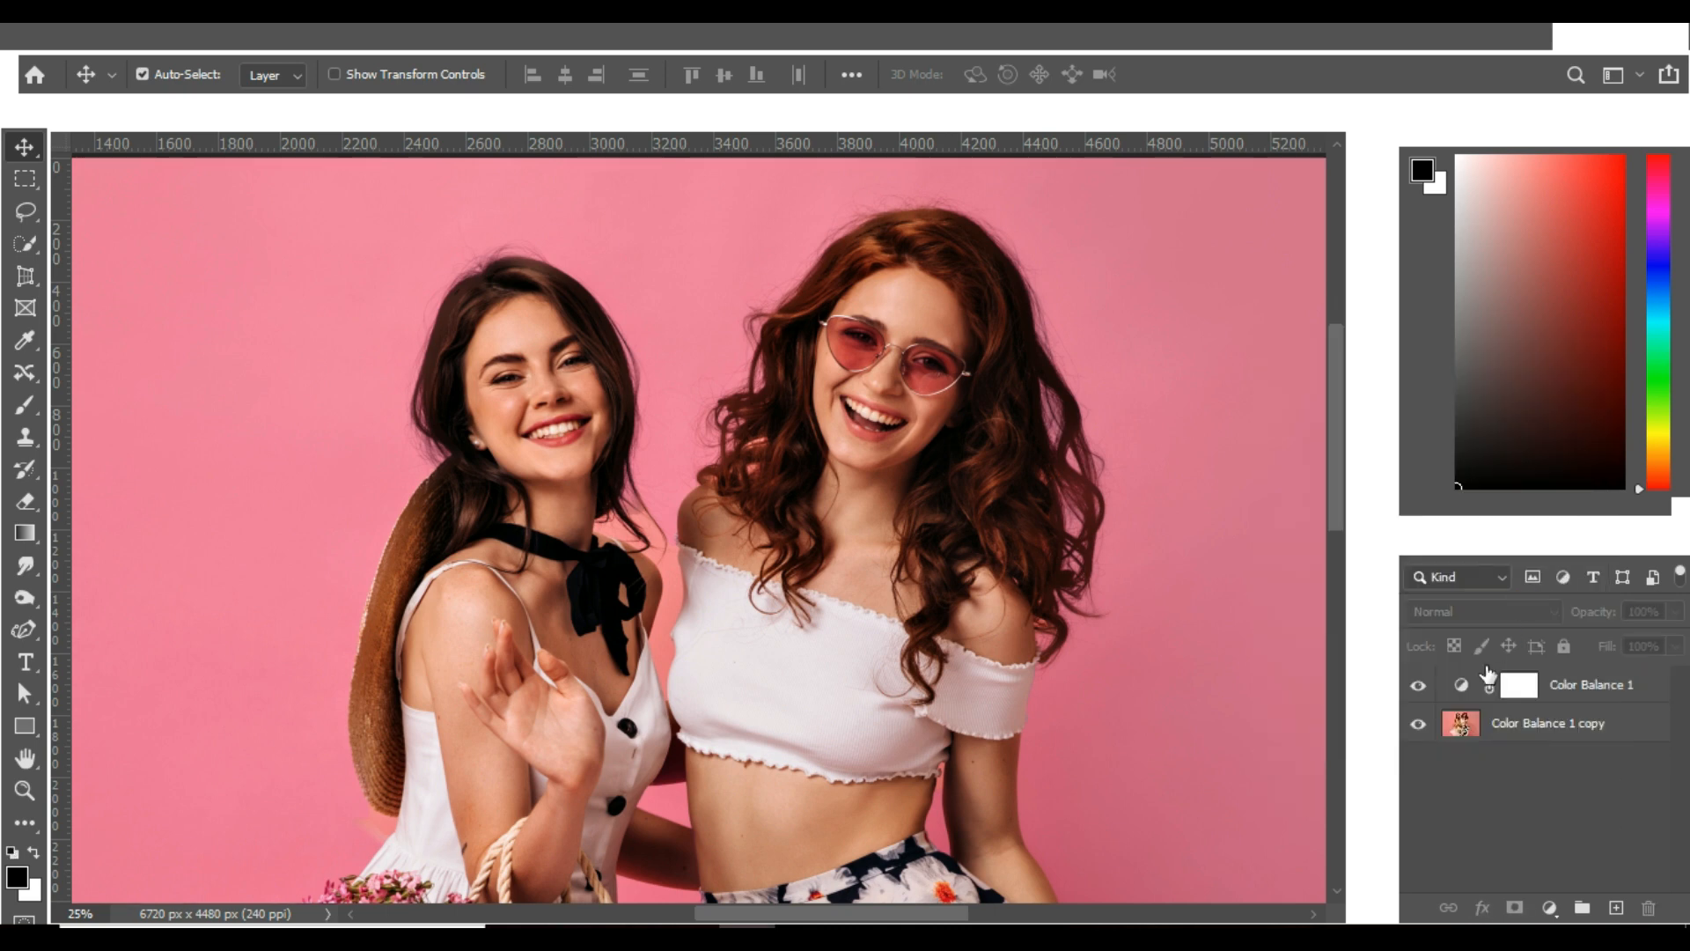
Compare the photo of the two women with and without the Color Balance adjustment.
left_click(1417, 687)
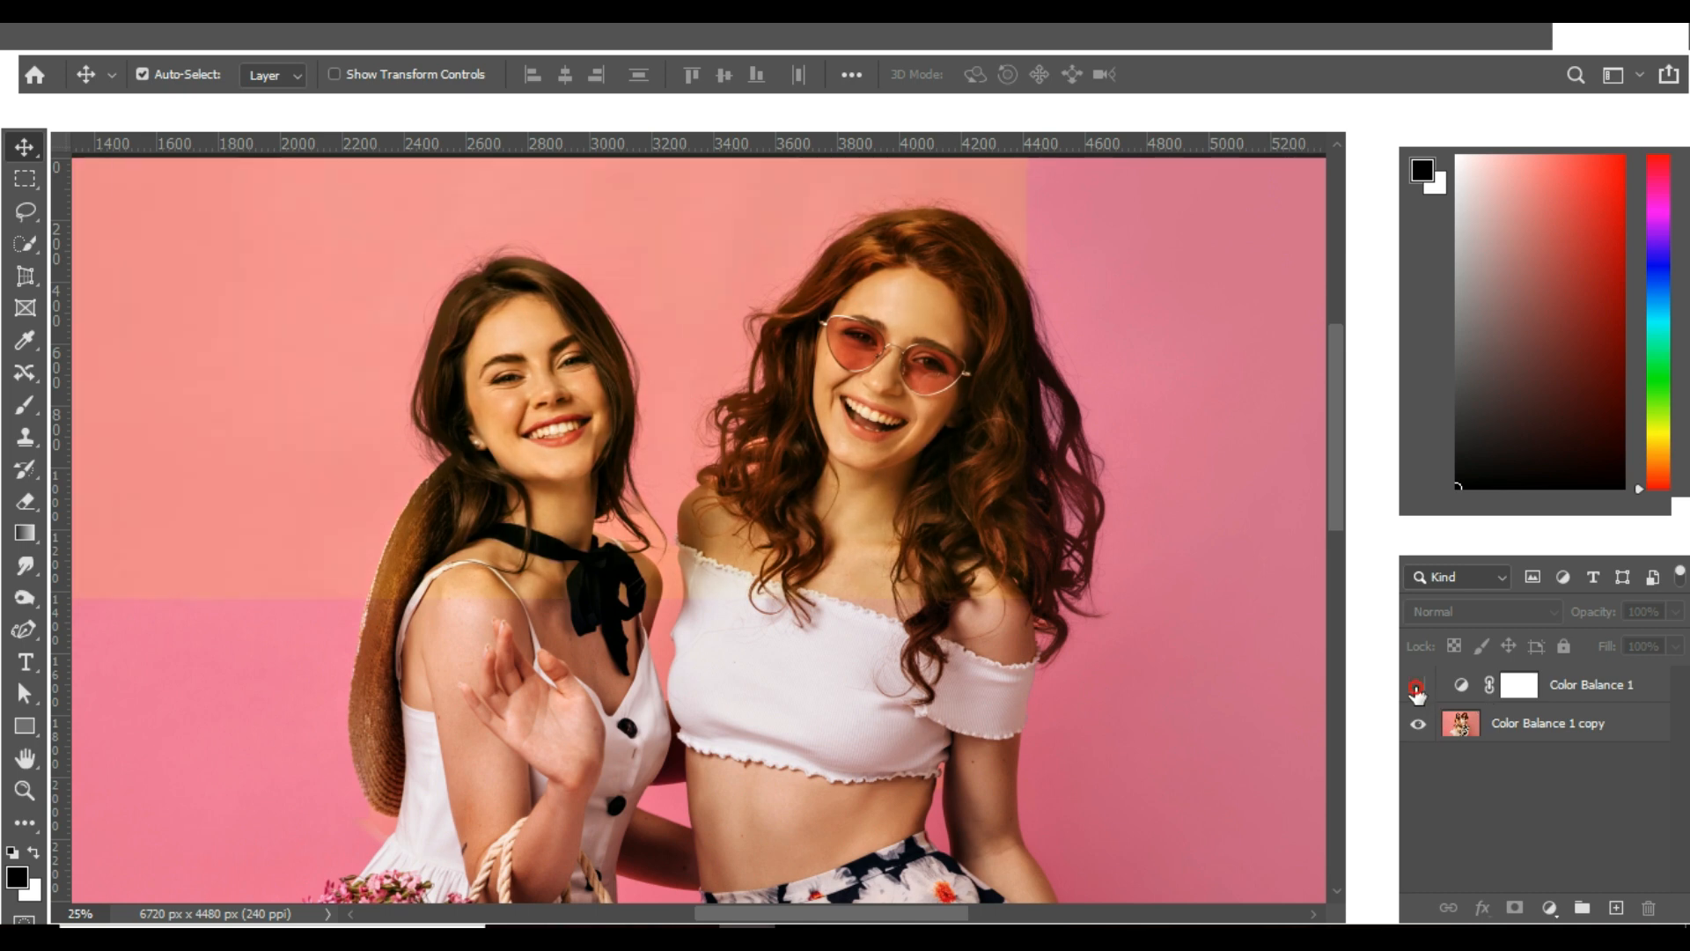
left_click(1417, 687)
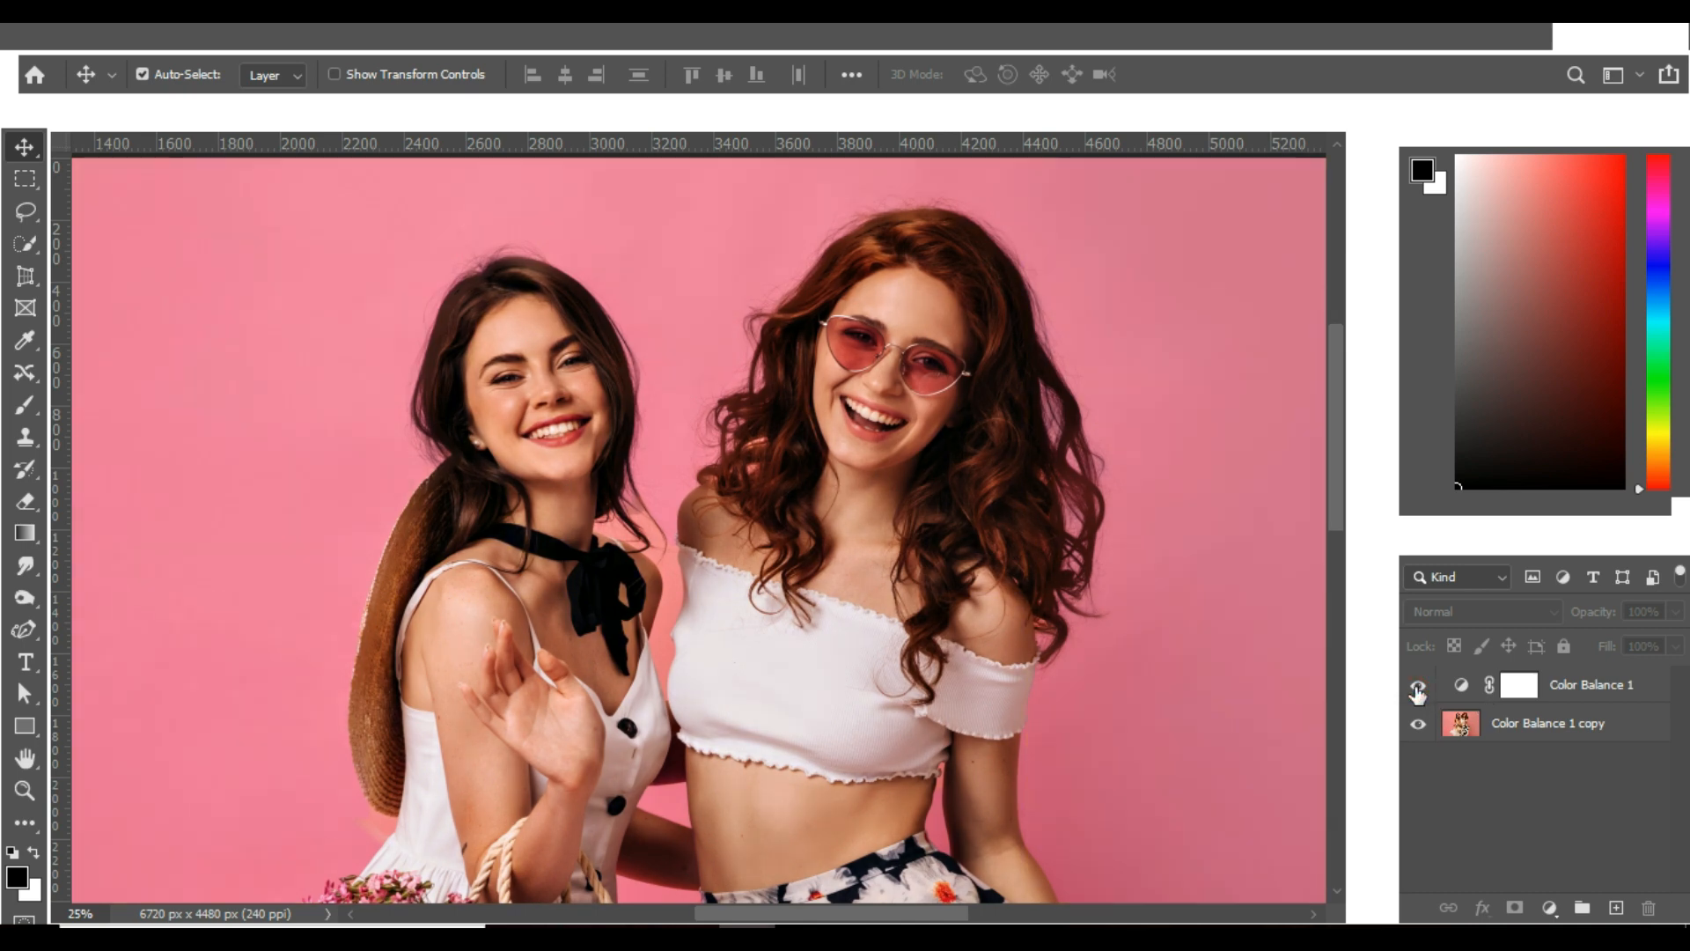
left_click(1417, 687)
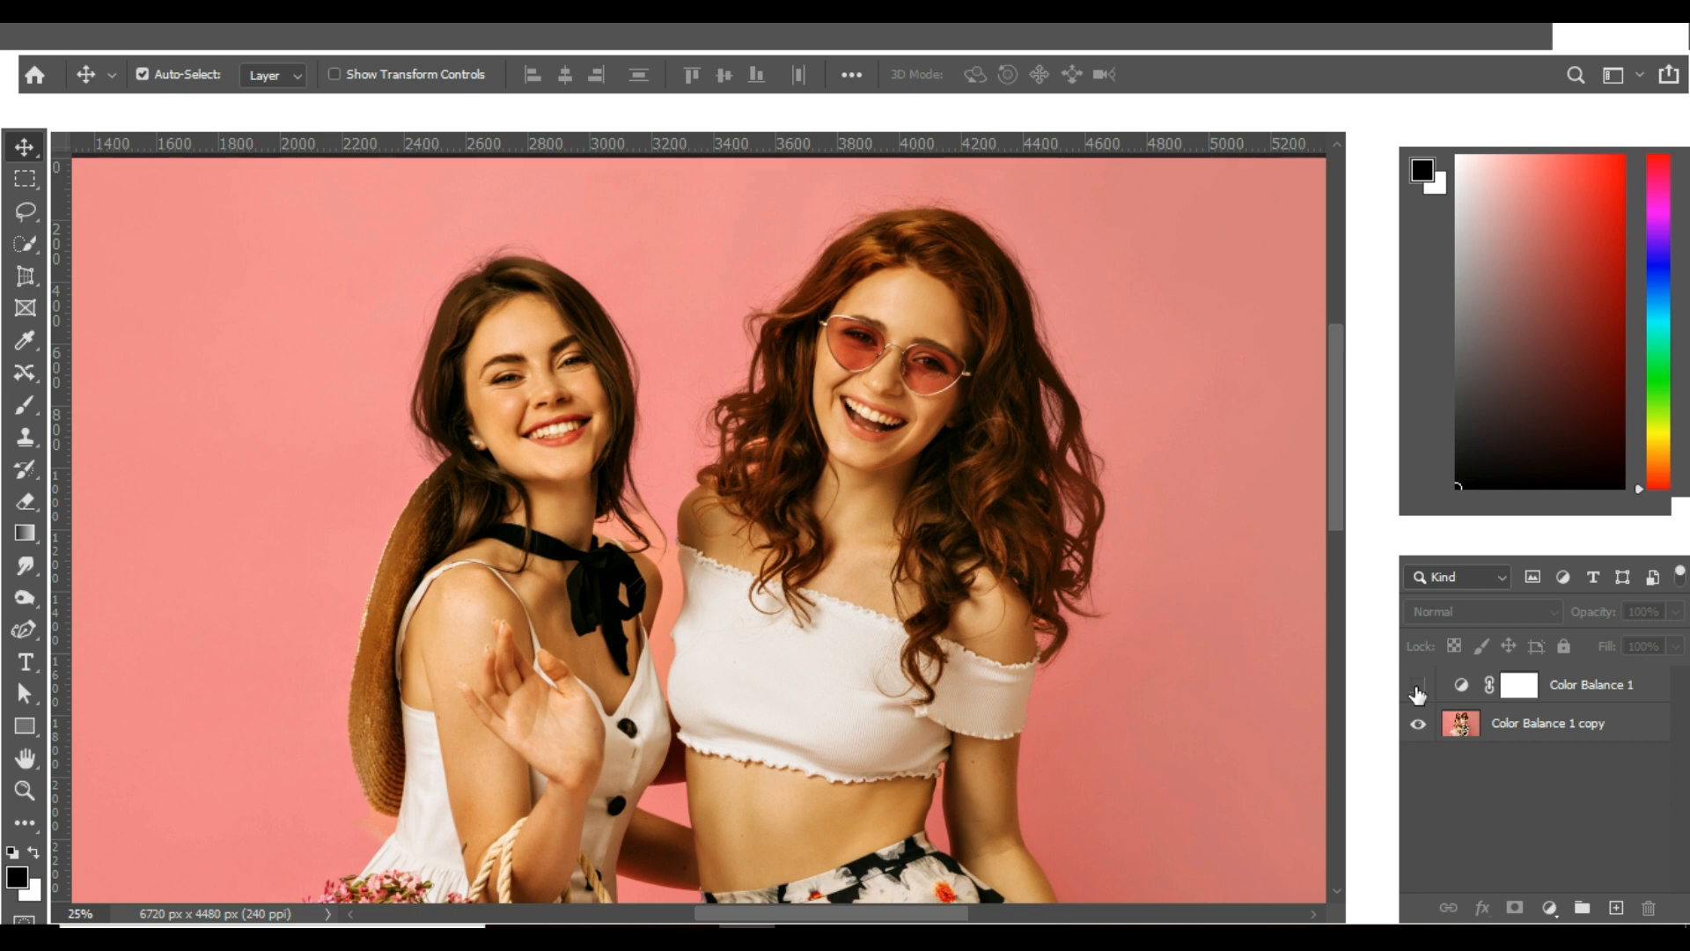
left_click(1417, 688)
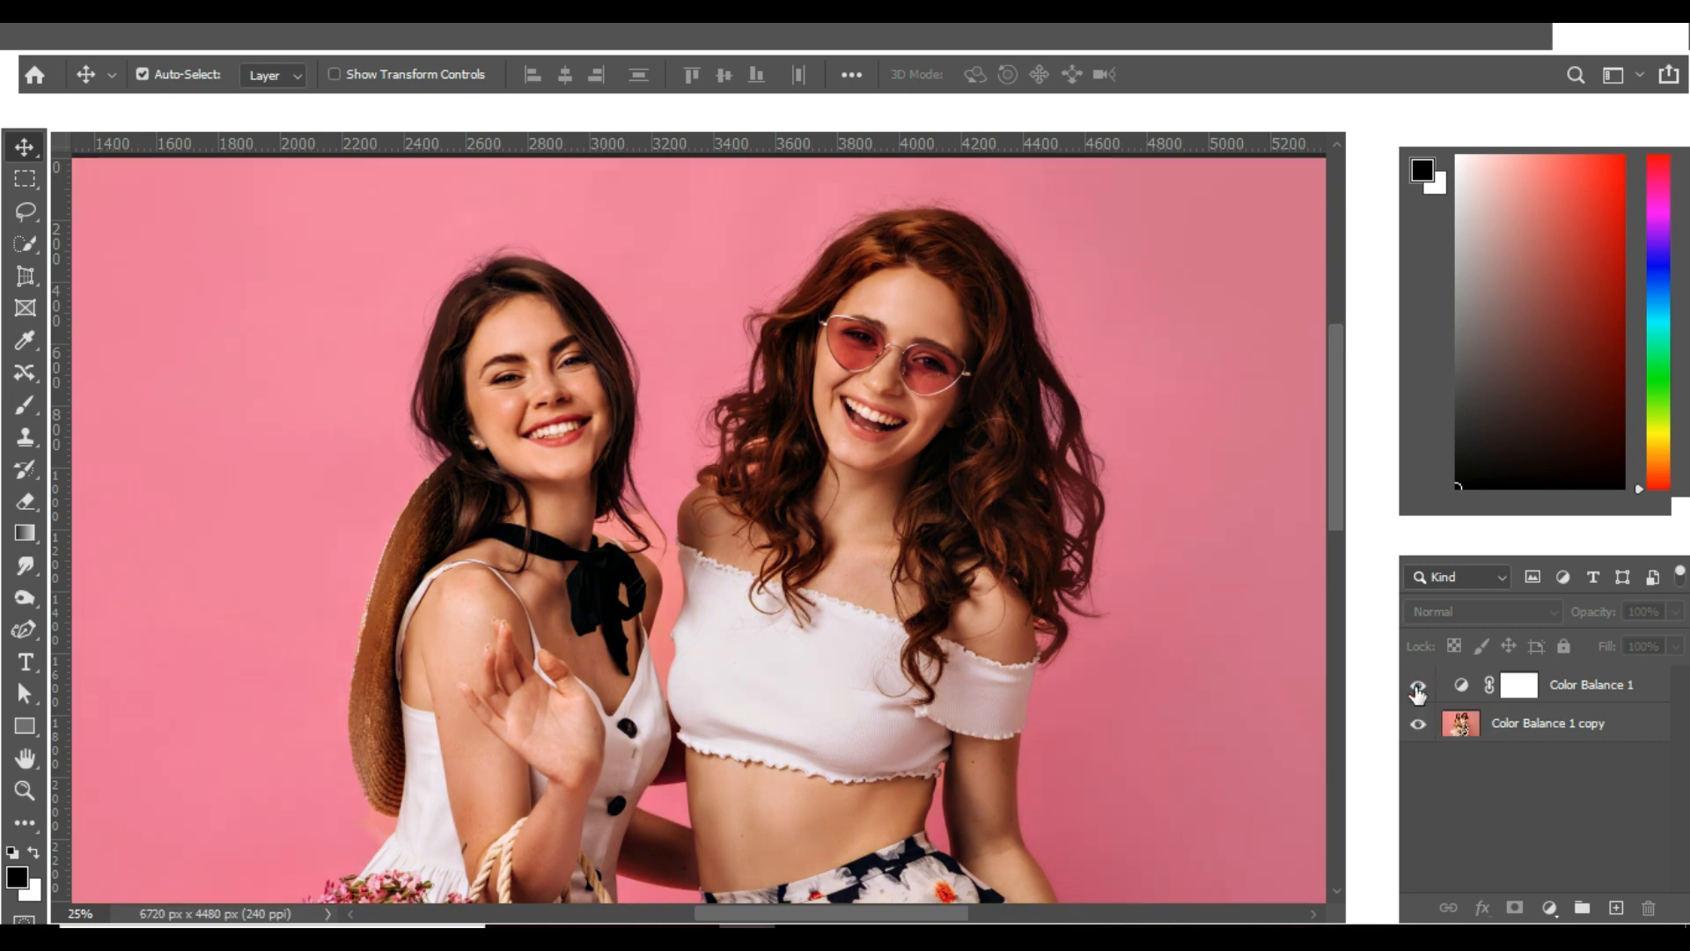